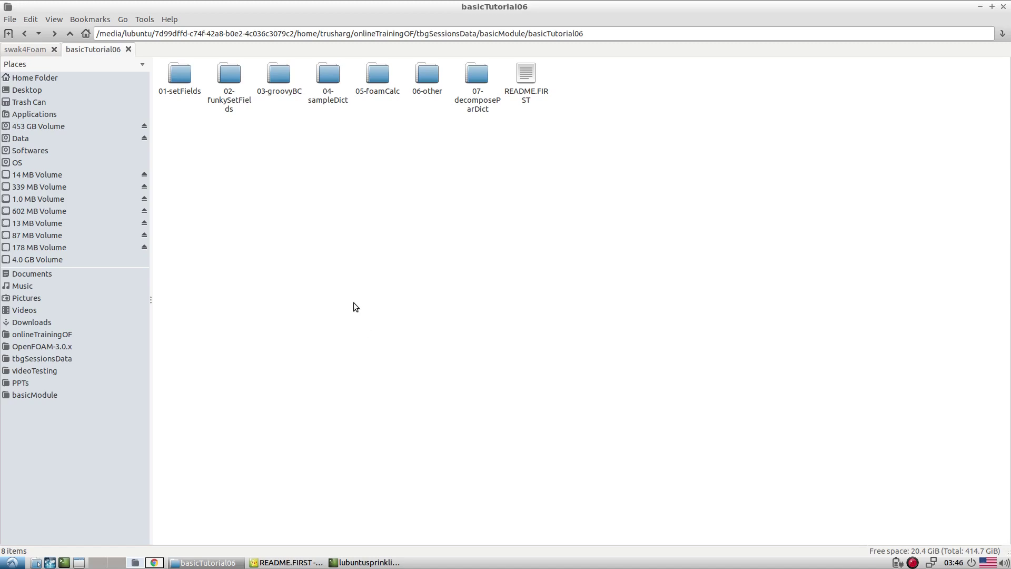
# Open the 2D-Circular-Cylinder case folder inside 04-sampleDict and copy its full path
pyautogui.doubleClick(329, 97)
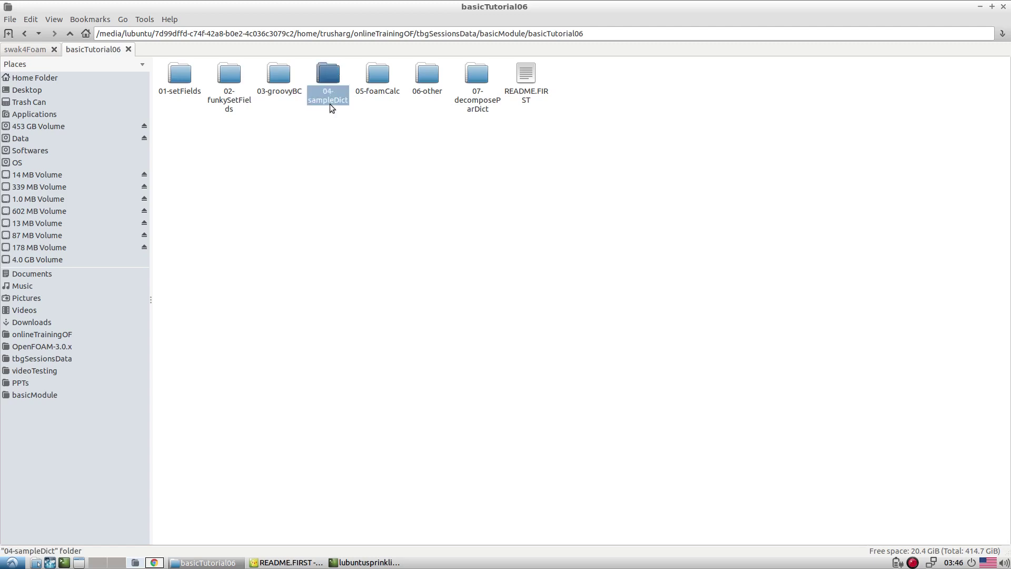
pyautogui.doubleClick(181, 97)
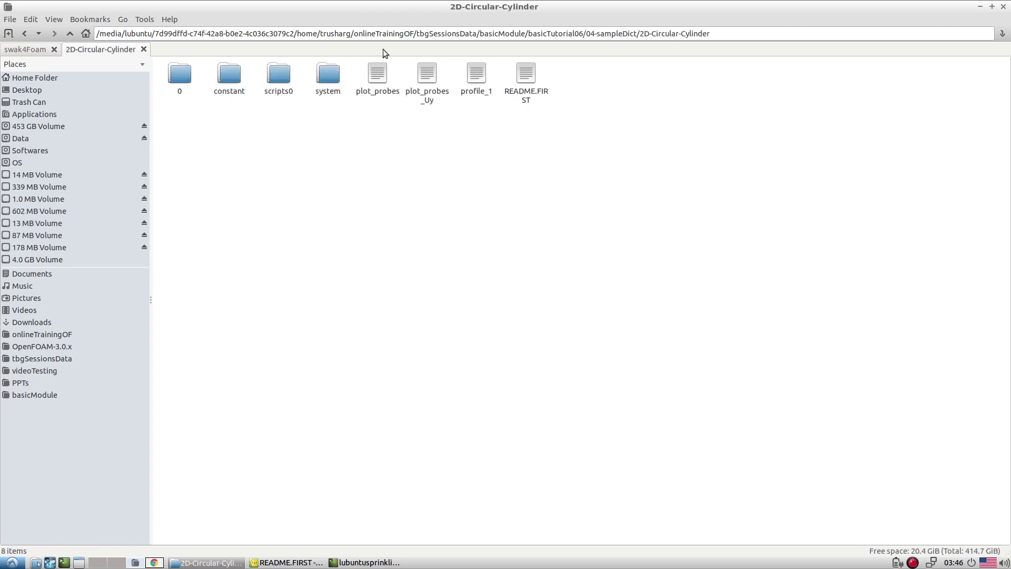
pyautogui.tripleClick(384, 34)
pyautogui.hotkey('ctrl', 'c')
# Switch to the terminal, change into the copied 2D-Circular-Cylinder case directory and list its contents
pyautogui.click(368, 562)
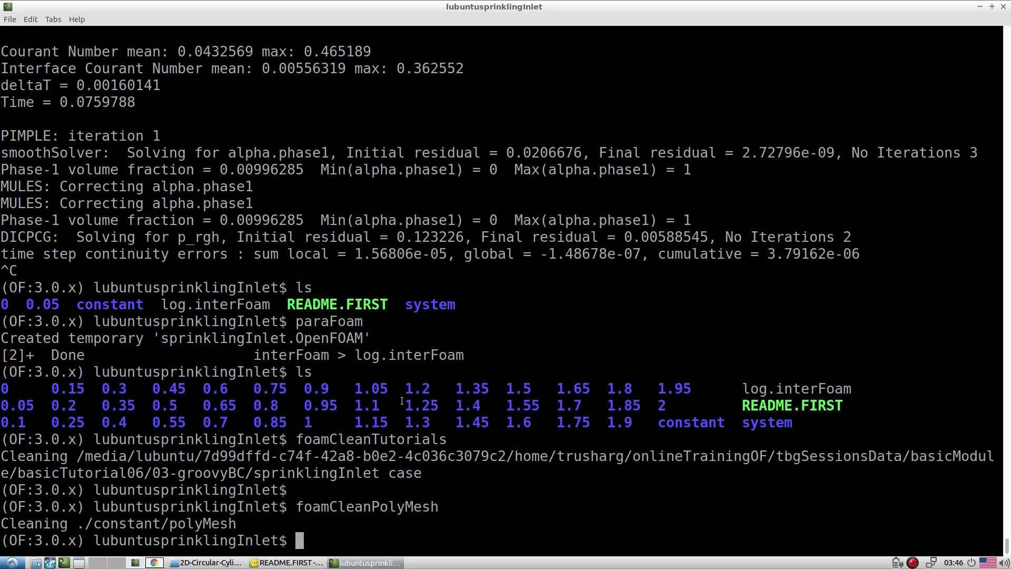
pyautogui.write('cd')
pyautogui.middleClick(407, 381)
pyautogui.press('Return')
pyautogui.write('ls')
pyautogui.press('Return')
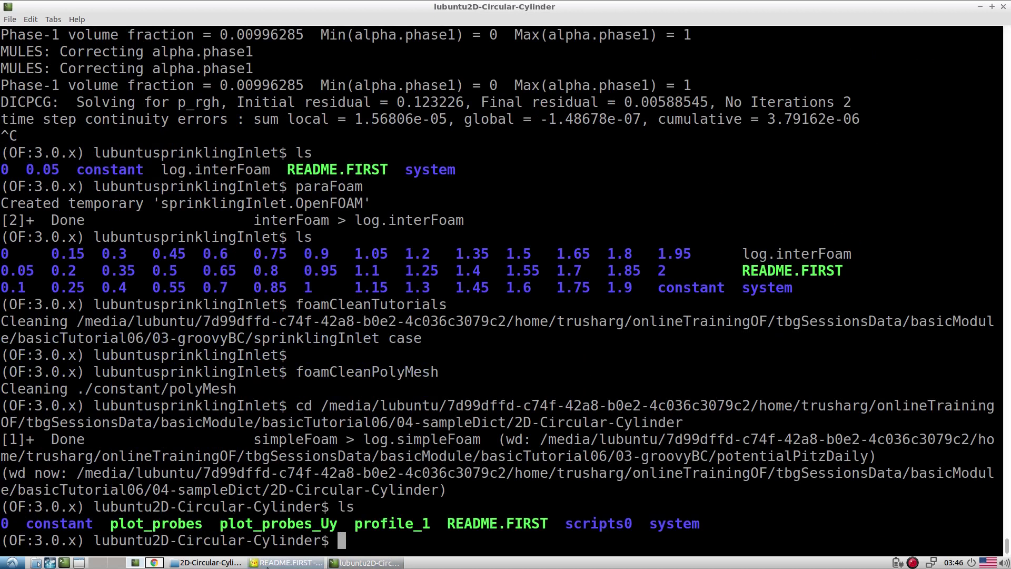
# Open the 2D-Circular-Cylinder case's README.FIRST in Geany and look through the steps to run the case
pyautogui.click(287, 562)
pyautogui.click(205, 562)
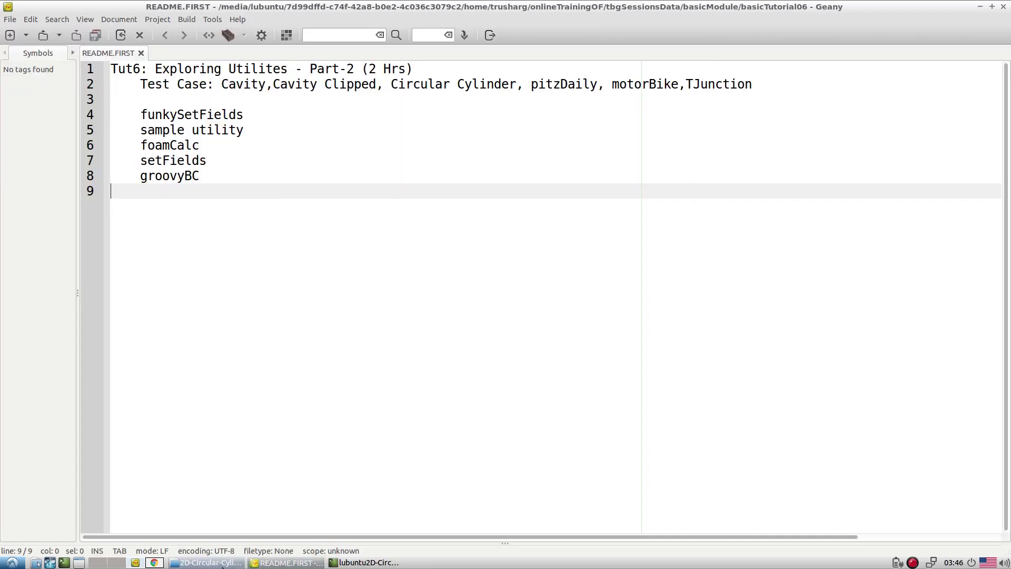
pyautogui.rightClick(518, 102)
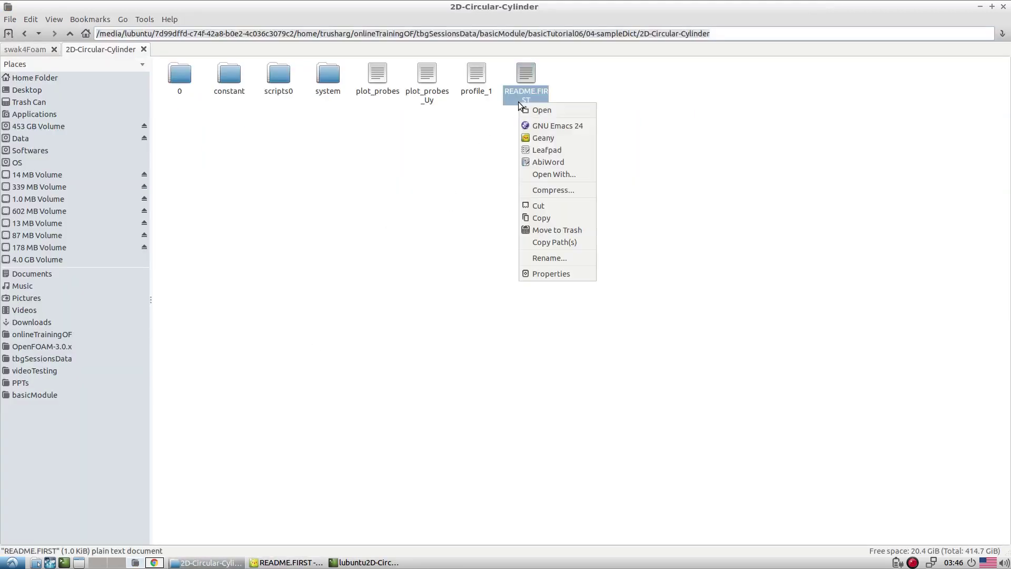
pyautogui.click(529, 136)
pyautogui.scroll(-12, 324, 361)
pyautogui.scroll(12, 324, 361)
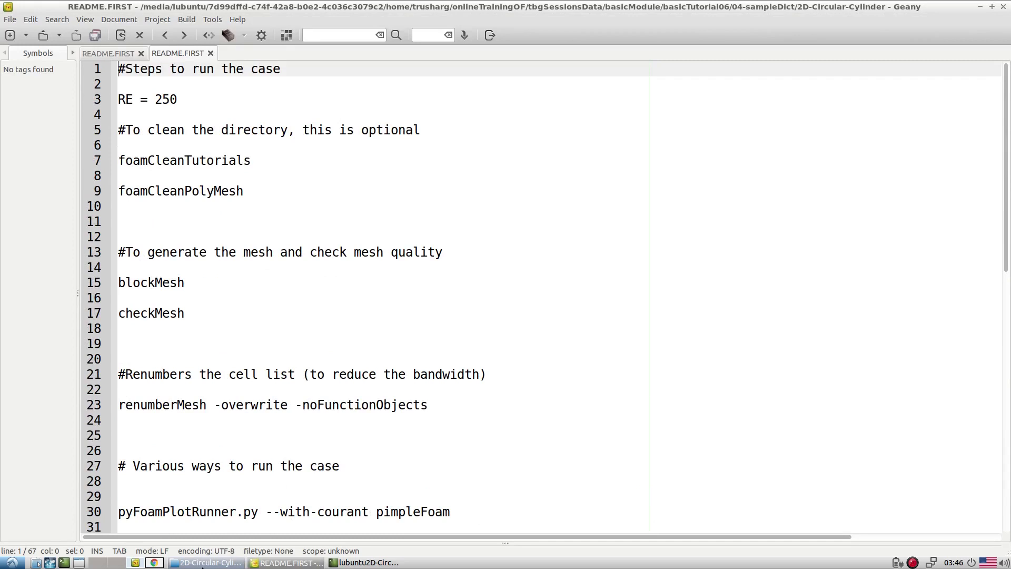
pyautogui.click(203, 564)
pyautogui.click(203, 563)
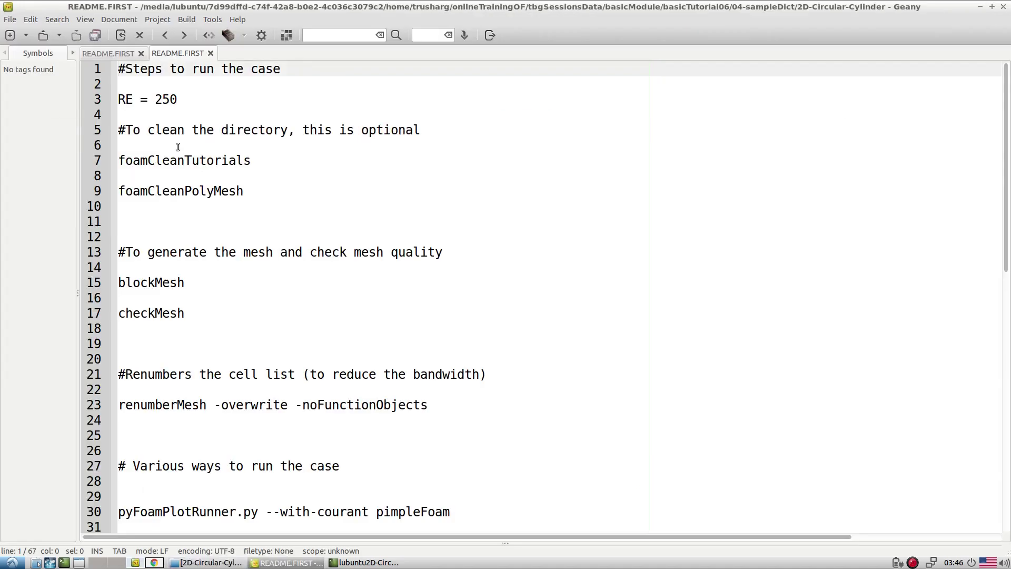
# Copy foamCleanTutorials and foamCleanPolyMesh from the README and run both in the terminal to clean the case
pyautogui.moveTo(246, 189); pyautogui.dragTo(113, 165)
pyautogui.hotkey('ctrl', 'c')
pyautogui.hotkey('alt', 'Tab')
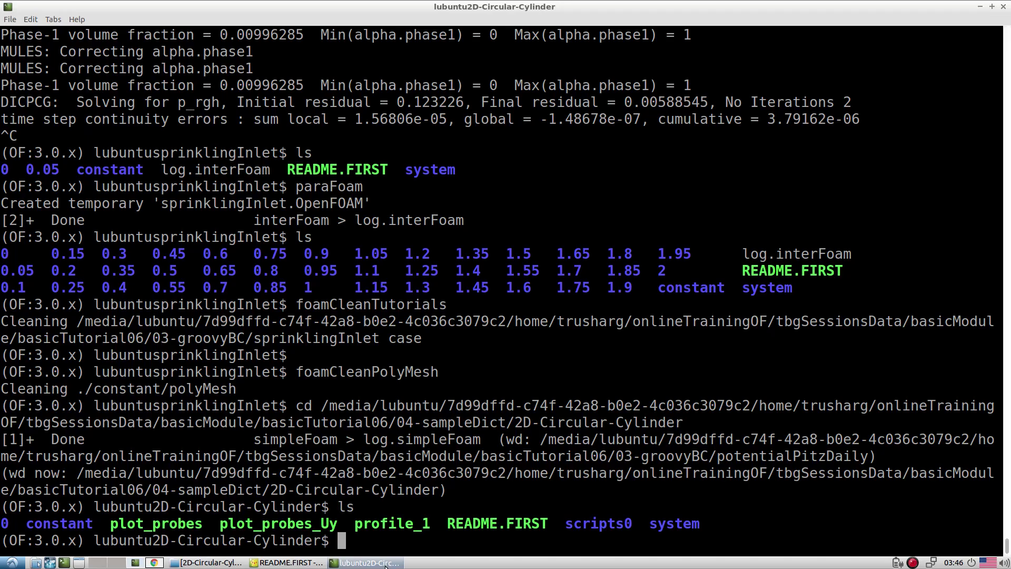
pyautogui.middleClick(454, 386)
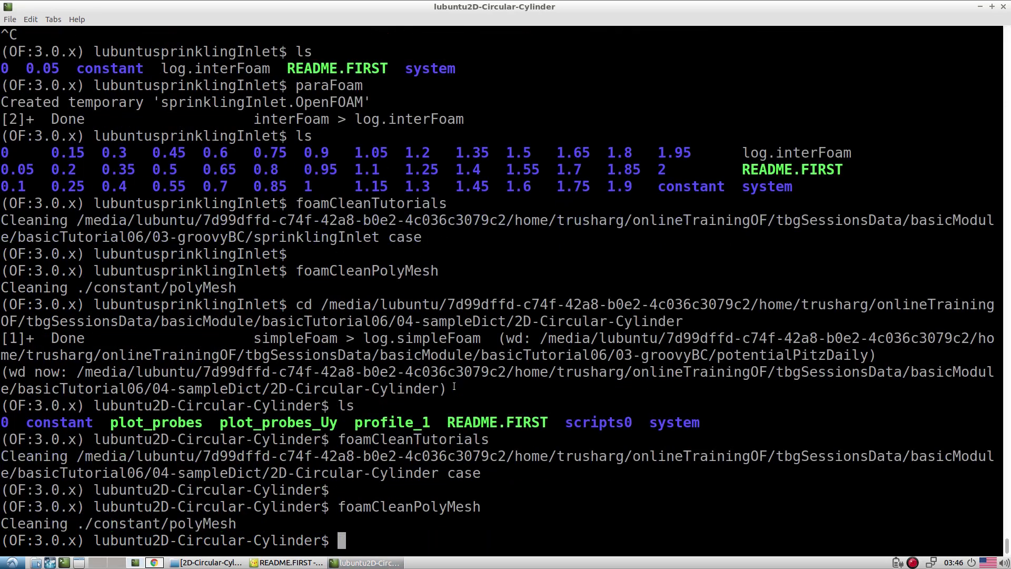
# Generate the case mesh by running blockMesh
pyautogui.write('blockM')
pyautogui.press('BackSpace')
pyautogui.press('BackSpace')
pyautogui.press('BackSpace')
pyautogui.press('BackSpace')
pyautogui.write('ockMesh')
pyautogui.press('Return')
# Open the case in ParaView with paraFoam, load the mesh and examine the area around the cylinder
pyautogui.write('pa')
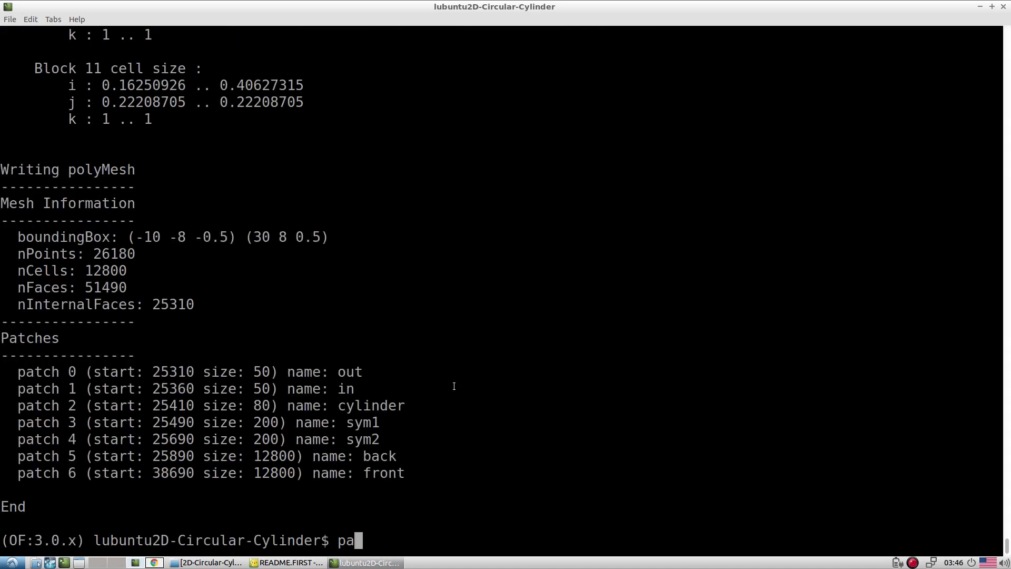
pyautogui.write('raFoam')
pyautogui.press('Return')
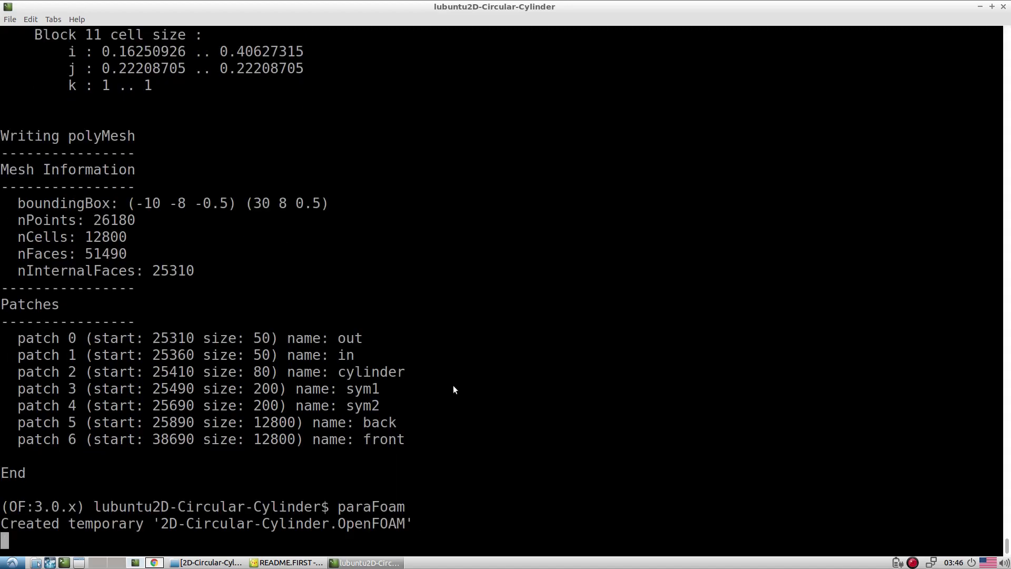
pyautogui.click(29, 278)
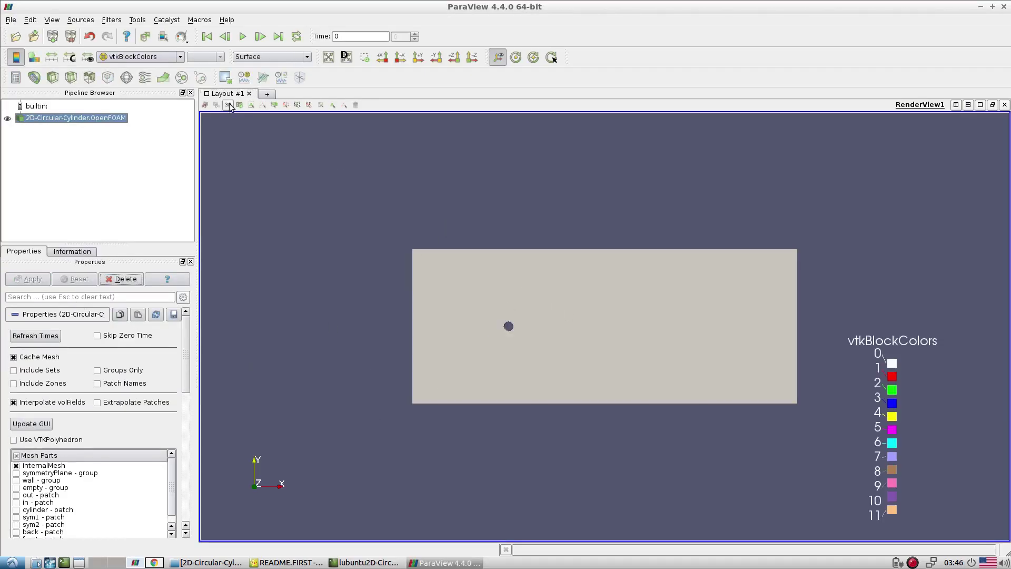
pyautogui.scroll(8, 543, 338)
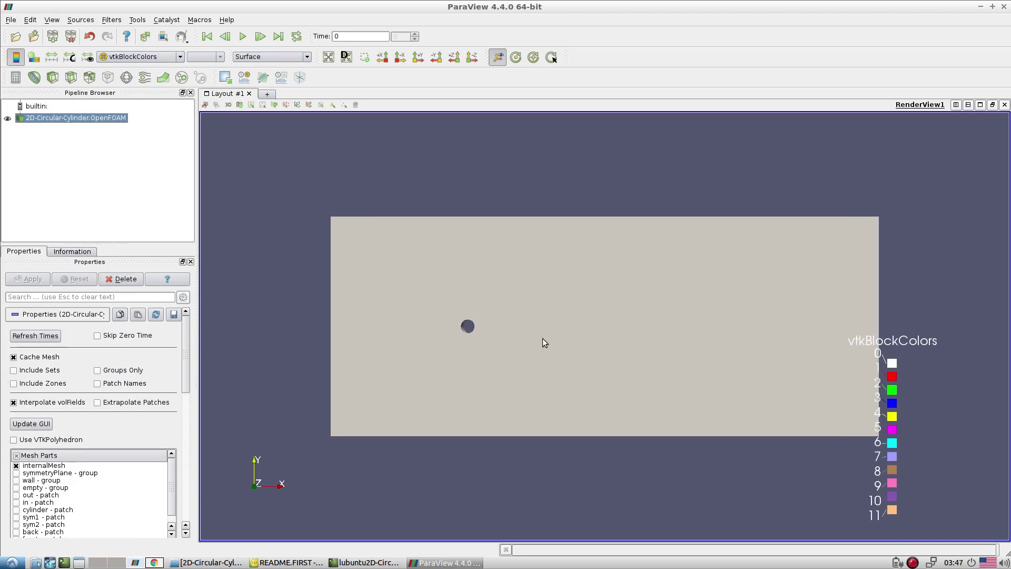
pyautogui.moveTo(513, 380); pyautogui.dragTo(676, 380)
pyautogui.scroll(3, 680, 408)
pyautogui.scroll(2, 680, 407)
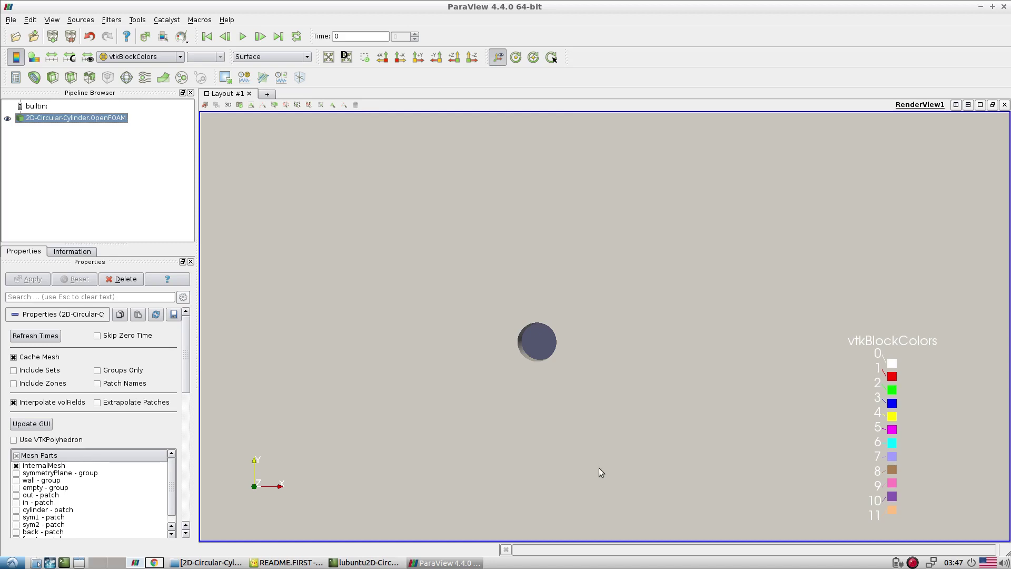
# Return to the terminal and interrupt the running paraFoam session
pyautogui.click(222, 565)
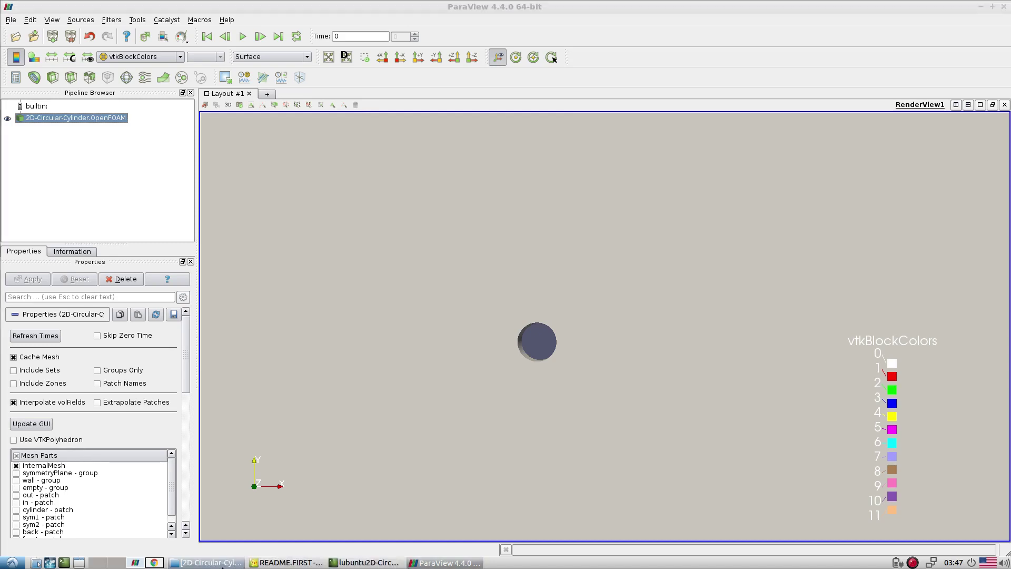
pyautogui.click(351, 564)
pyautogui.hotkey('ctrl', 'c')
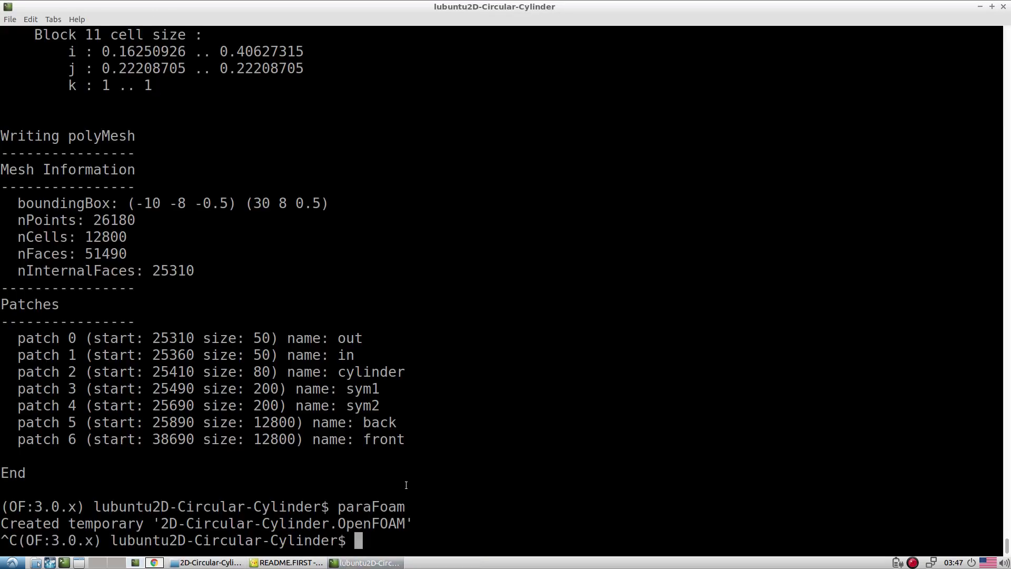
# Copy "renumberMesh -overwrite" from the README, without the -noFunctionObjects option, and run it in the terminal
pyautogui.click(286, 563)
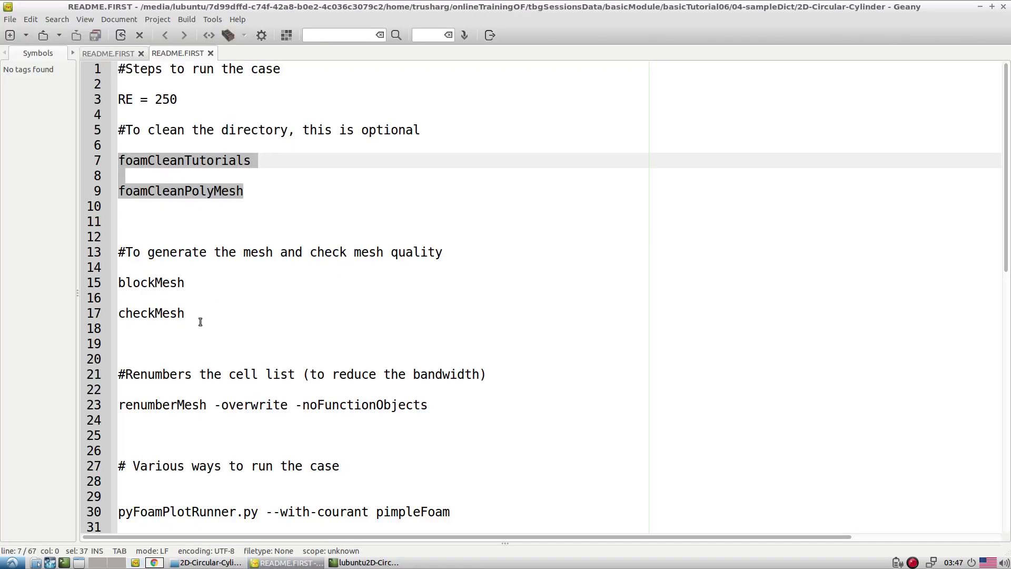
pyautogui.scroll(-1, 194, 323)
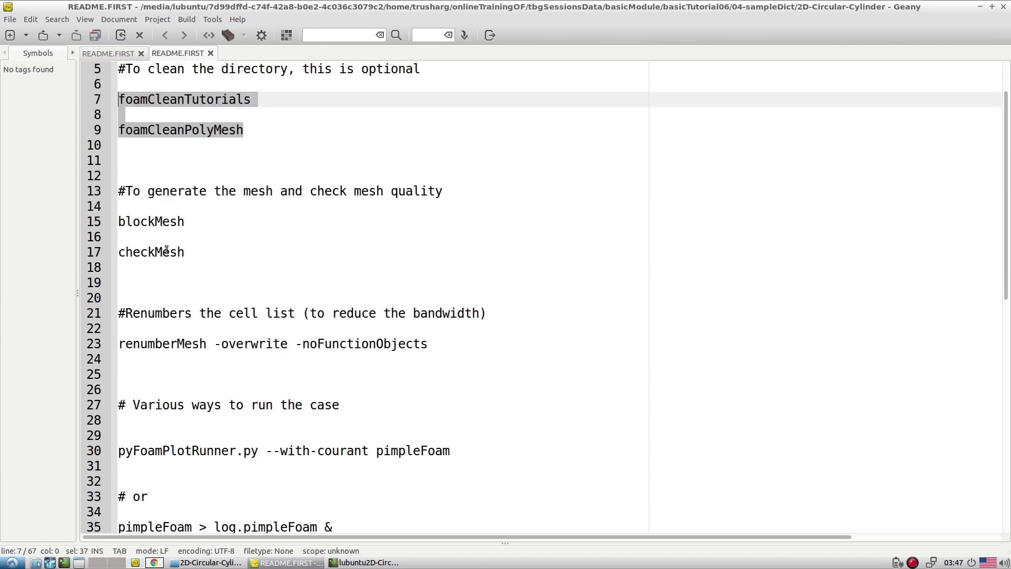
pyautogui.tripleClick(204, 343)
pyautogui.moveTo(287, 347); pyautogui.dragTo(118, 345)
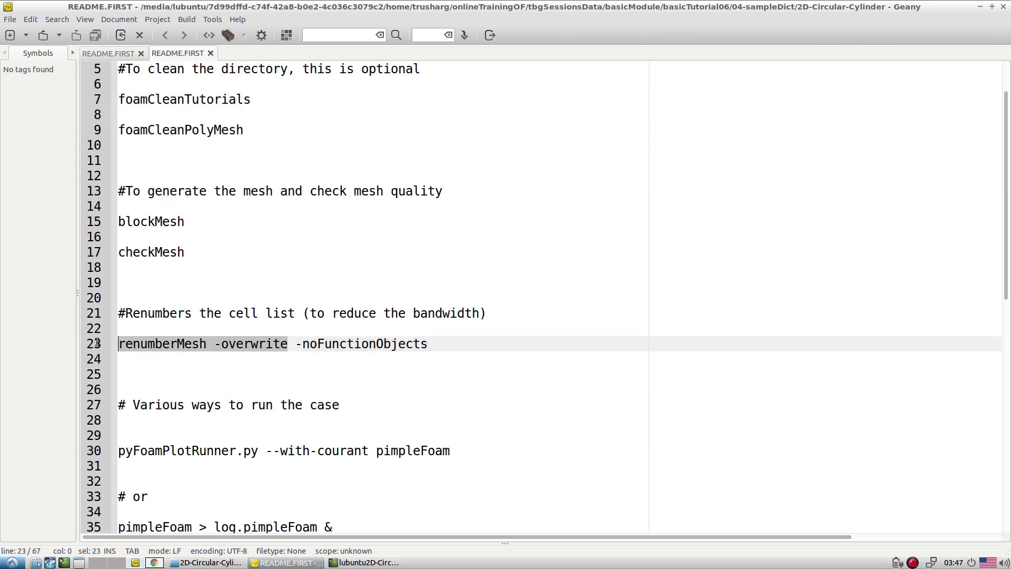
pyautogui.click(339, 564)
pyautogui.middleClick(451, 420)
pyautogui.press('Return')
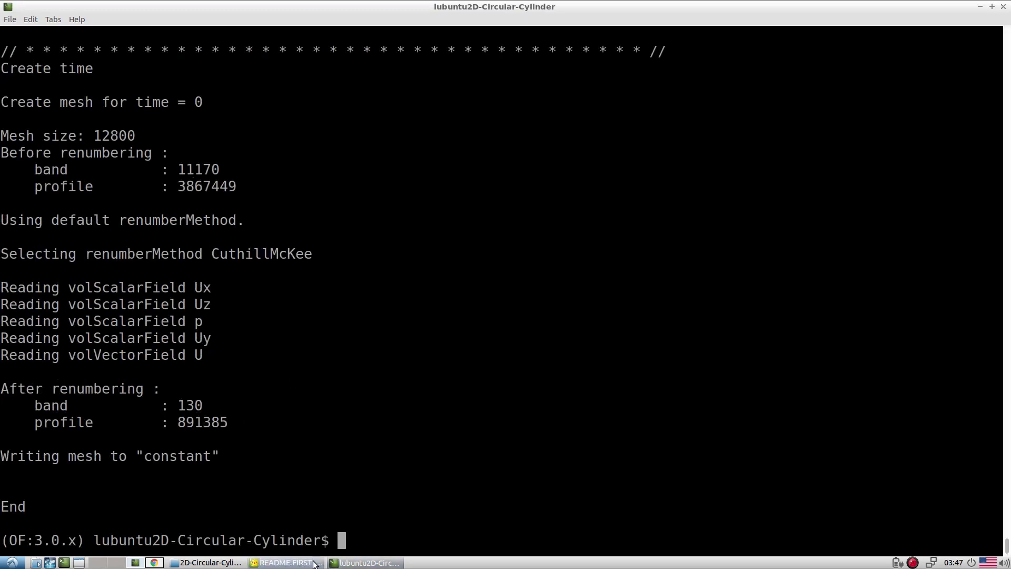
# Copy the line "pimpleFoam > log.pimpleFoam &" from the README and run it in the terminal to start the solver
pyautogui.click(276, 562)
pyautogui.scroll(-3, 250, 371)
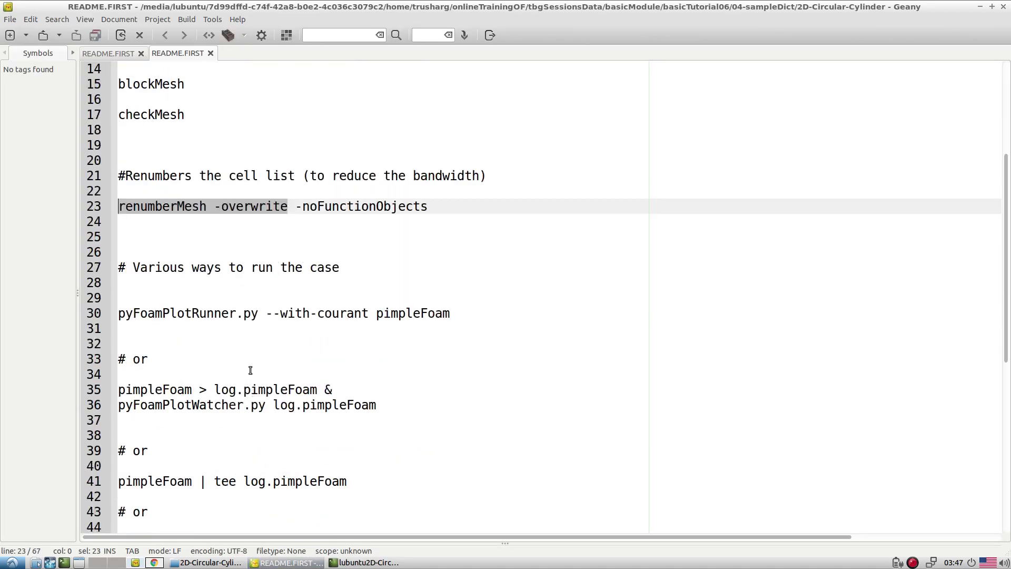
pyautogui.doubleClick(215, 390)
pyautogui.tripleClick(215, 390)
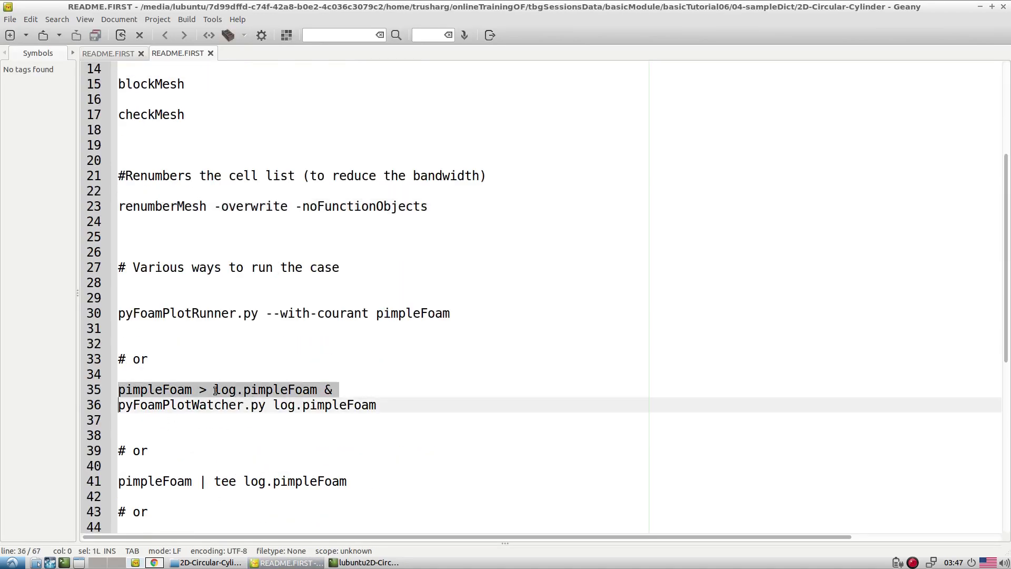
pyautogui.click(331, 562)
pyautogui.middleClick(529, 400)
# Try to follow the solver log log.pimpleFoam with tailf
pyautogui.write('tailf l')
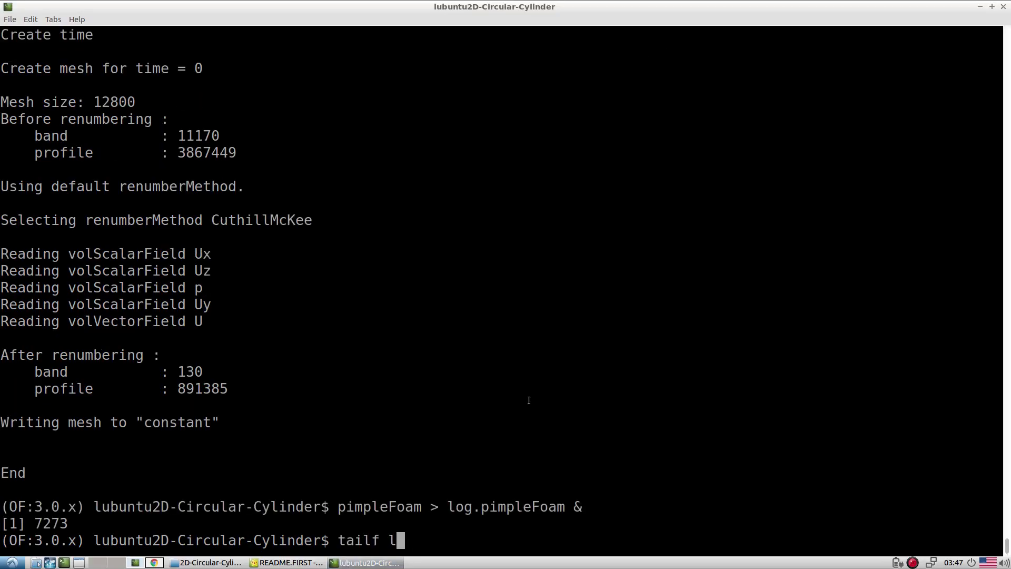
pyautogui.press('Tab')
pyautogui.middleClick(528, 401)
pyautogui.press('Return')
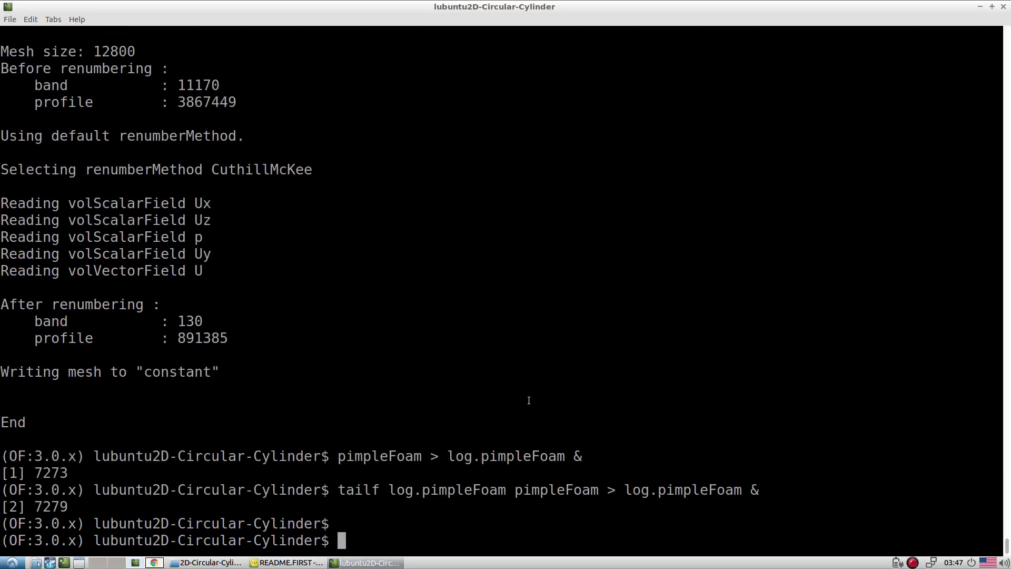
# Check the running processes with top, quit it, and briefly follow log.pimpleFoam with tailf
pyautogui.write('top')
pyautogui.press('Return')
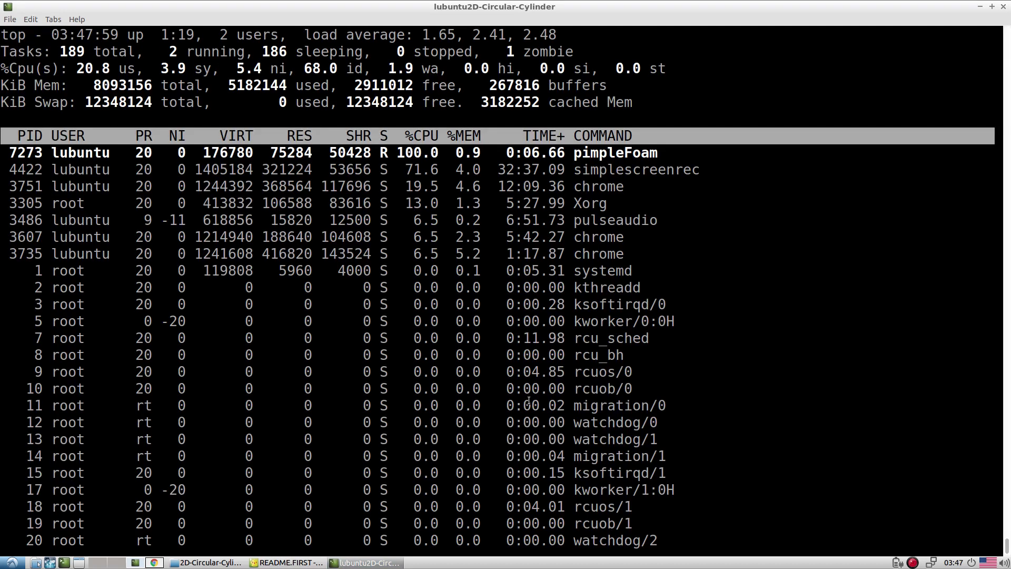
pyautogui.write('qtailf l')
pyautogui.press('Tab')
pyautogui.press('Return')
pyautogui.hotkey('ctrl', 'c')
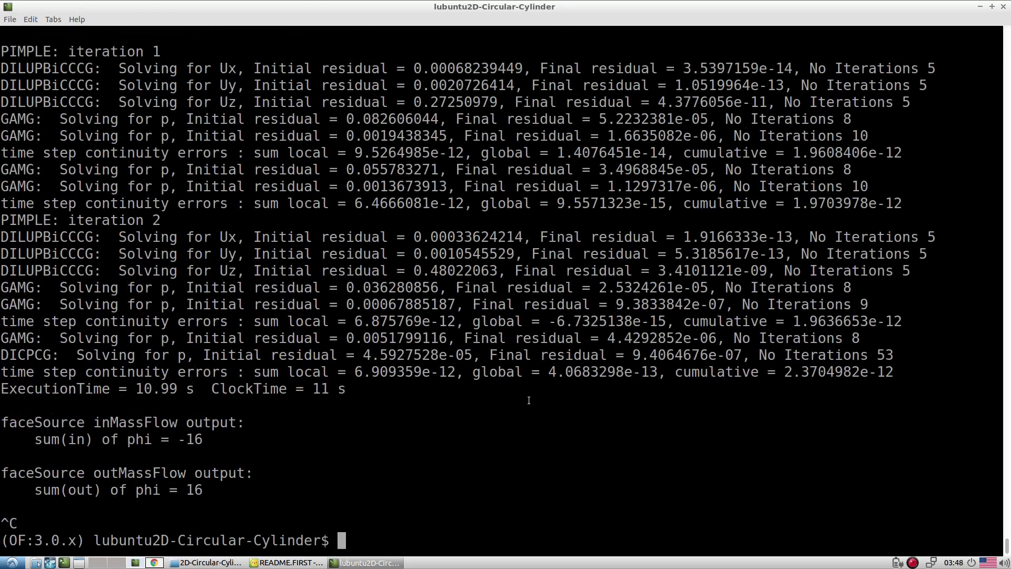
# List the case directory's contents and open the case in ParaView with paraFoam
pyautogui.write('ls')
pyautogui.press('Return')
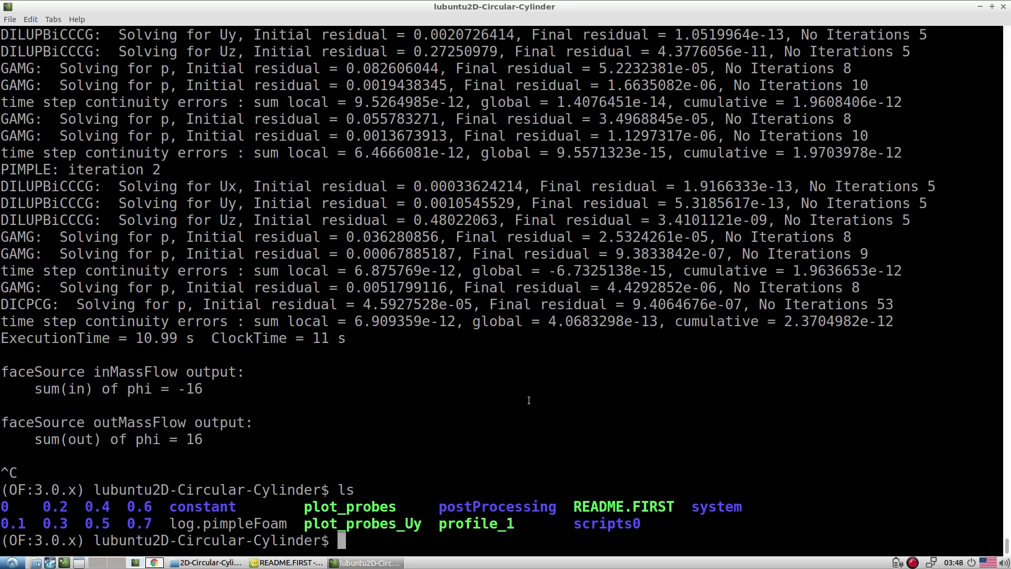
pyautogui.write('paraFoam')
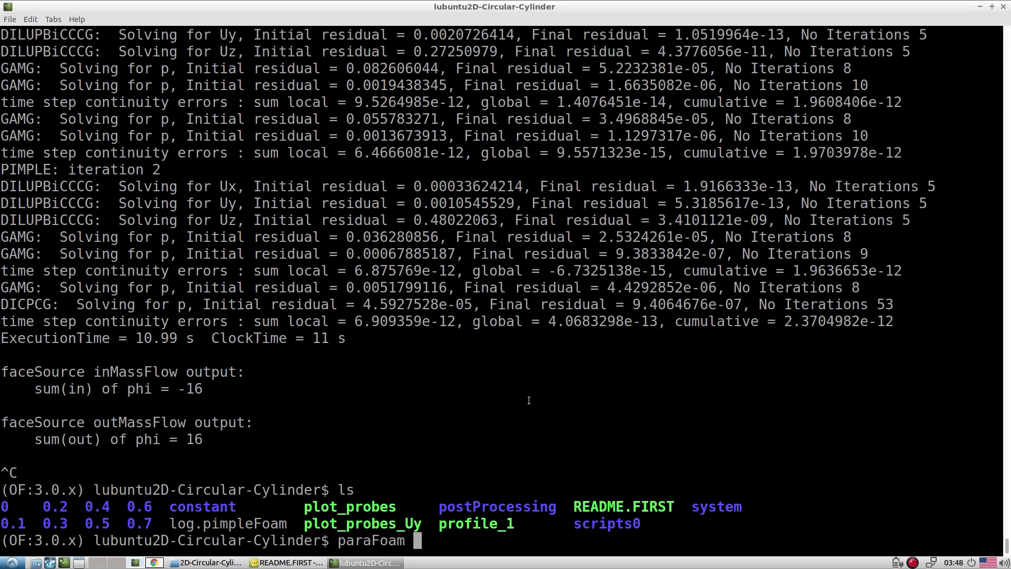
pyautogui.press('Return')
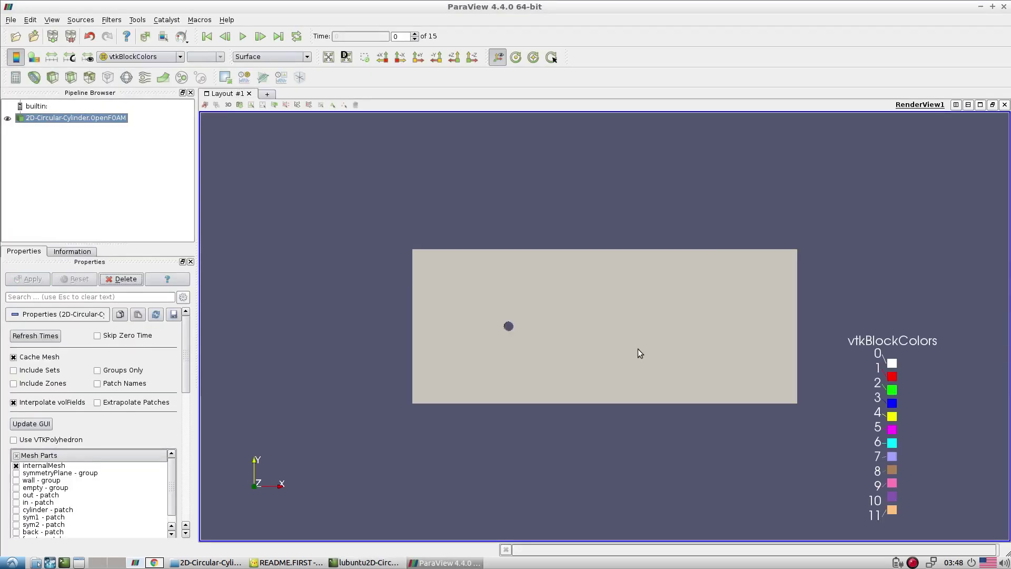
# Colour the mesh by the point field U at time step 14, rescale the colours to the data range and inspect the cylinder
pyautogui.click(139, 57)
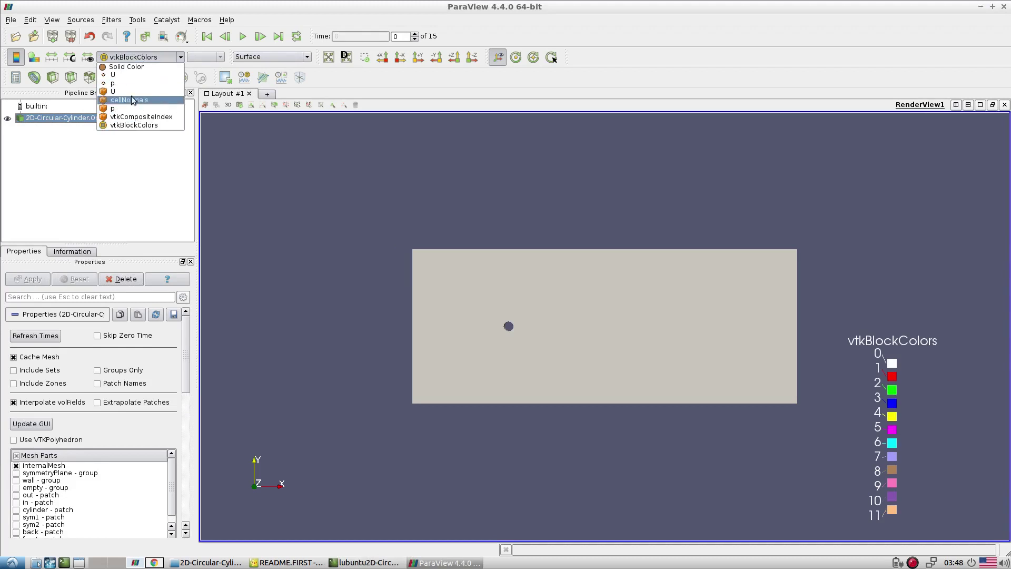
pyautogui.click(132, 75)
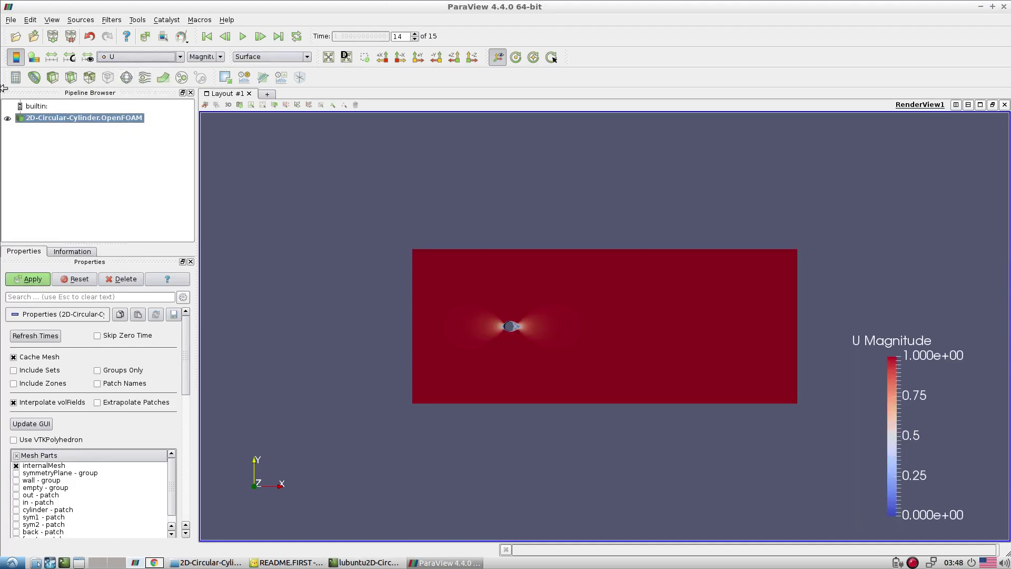
pyautogui.click(52, 57)
pyautogui.scroll(5, 576, 361)
pyautogui.moveTo(460, 282); pyautogui.dragTo(662, 268)
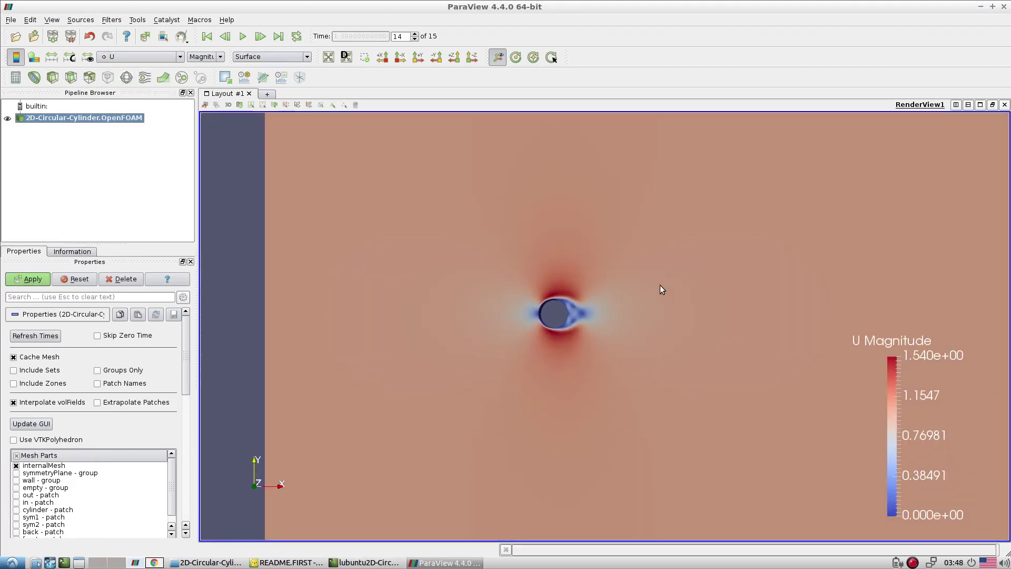
pyautogui.scroll(2, 639, 377)
pyautogui.click(243, 37)
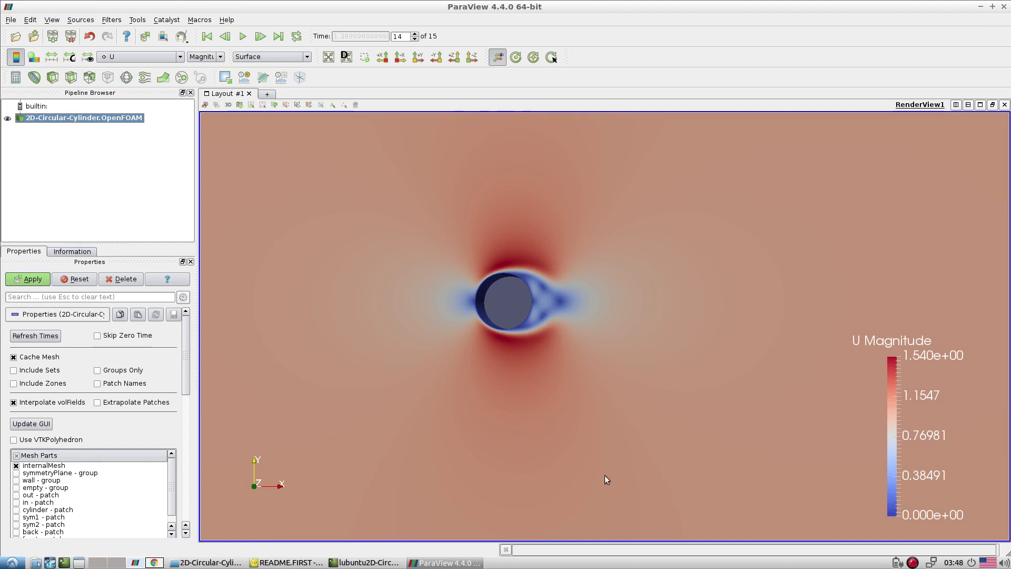
# Close ParaView and switch to the file manager showing the 2D-Circular-Cylinder case folder
pyautogui.click(1003, 6)
pyautogui.click(207, 563)
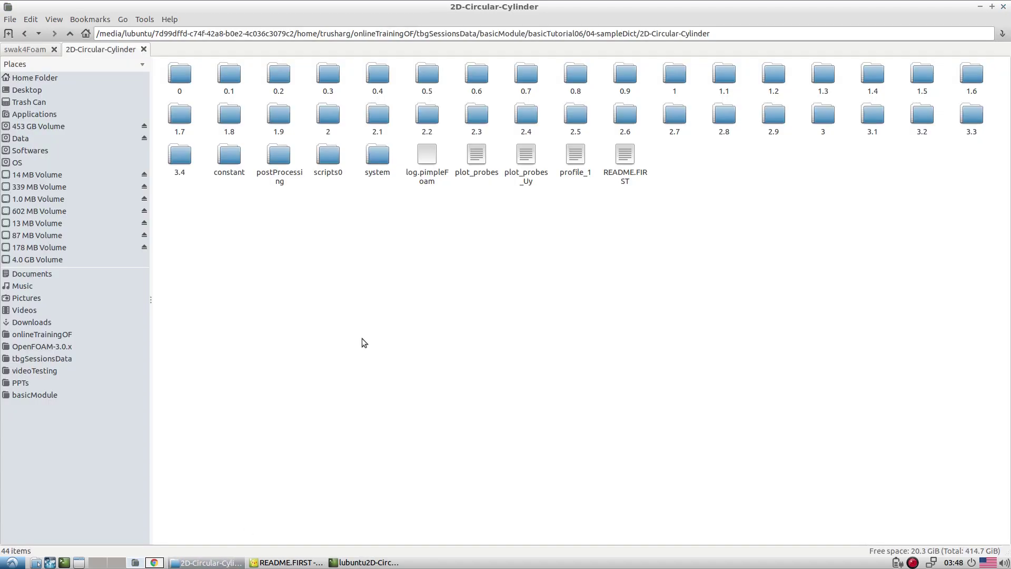
# Open sampleDict1 from the case's system folder in Geany and view its format, interpolation and field entries
pyautogui.doubleClick(421, 166)
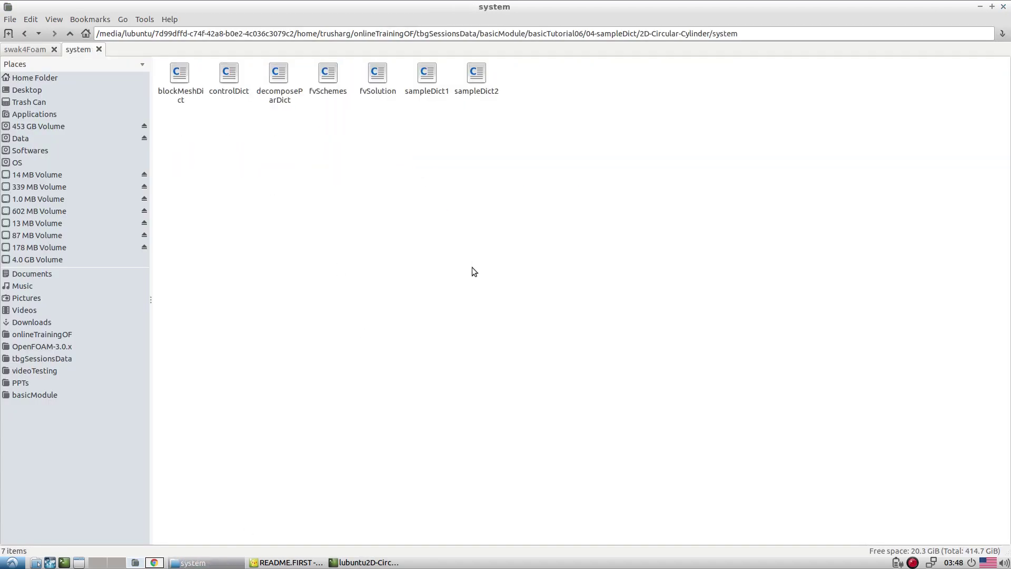
pyautogui.click(422, 90)
pyautogui.rightClick(422, 91)
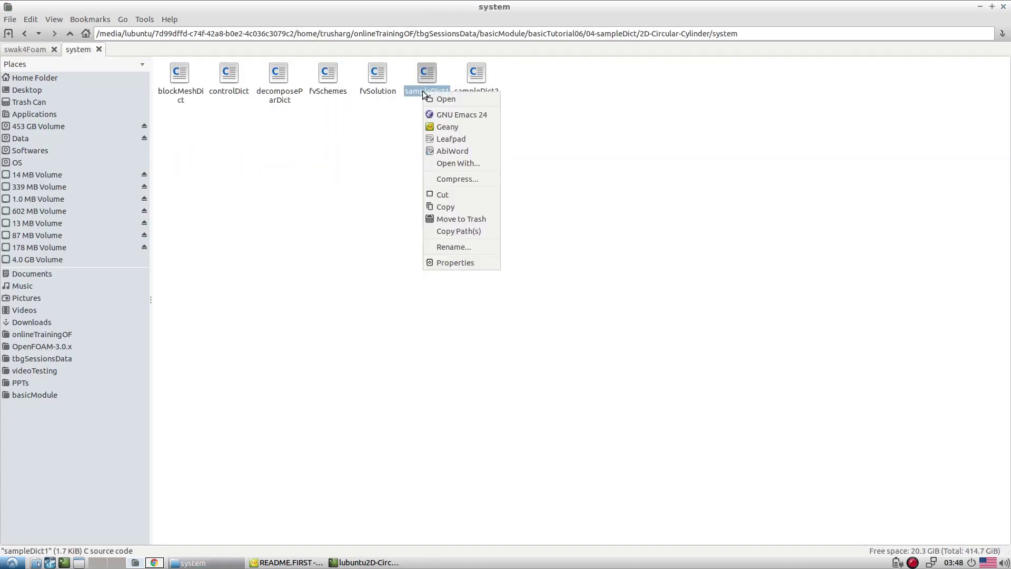
pyautogui.click(447, 127)
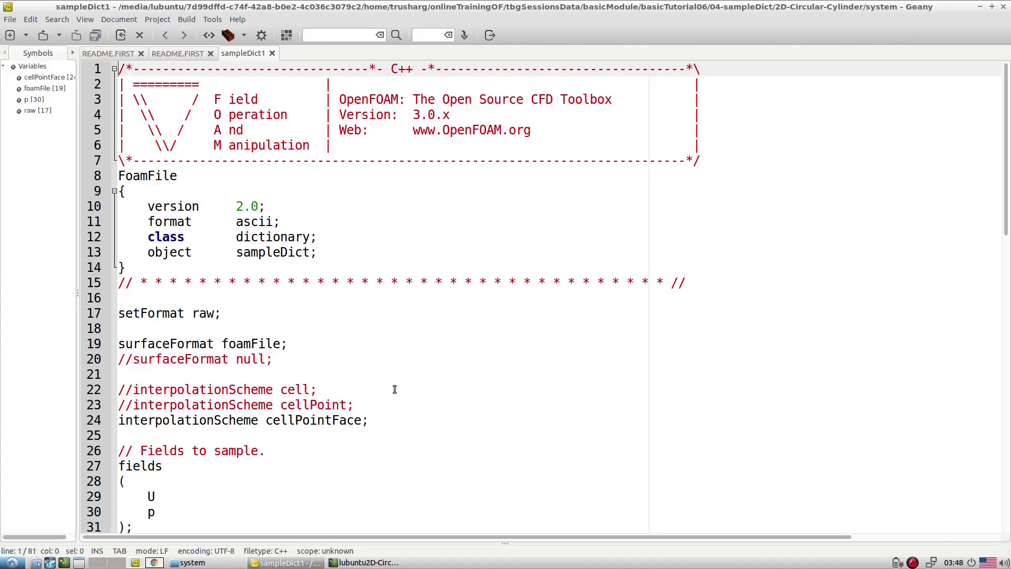
pyautogui.scroll(-3, 393, 389)
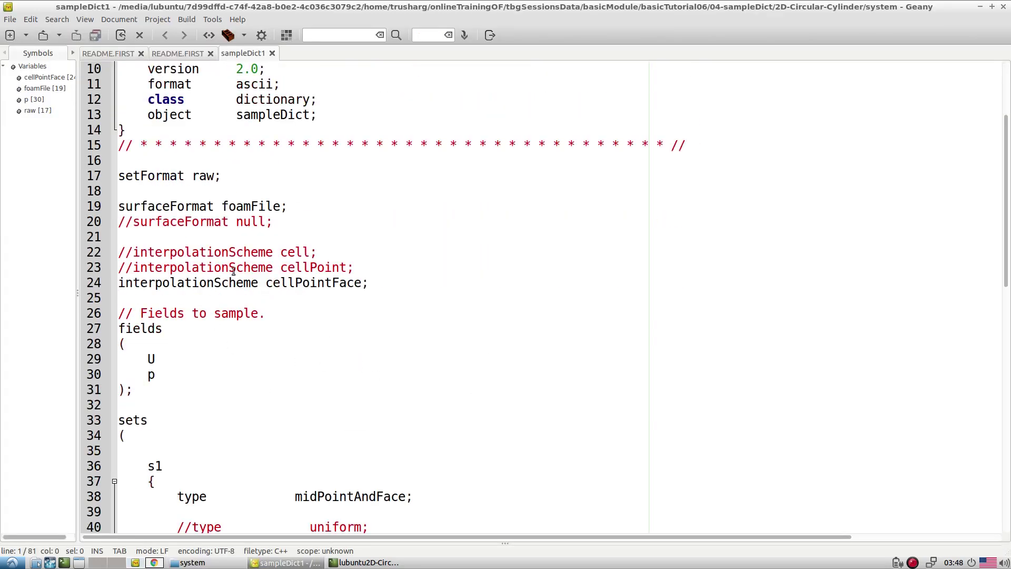
pyautogui.scroll(2, 430, 200)
pyautogui.click(579, 419)
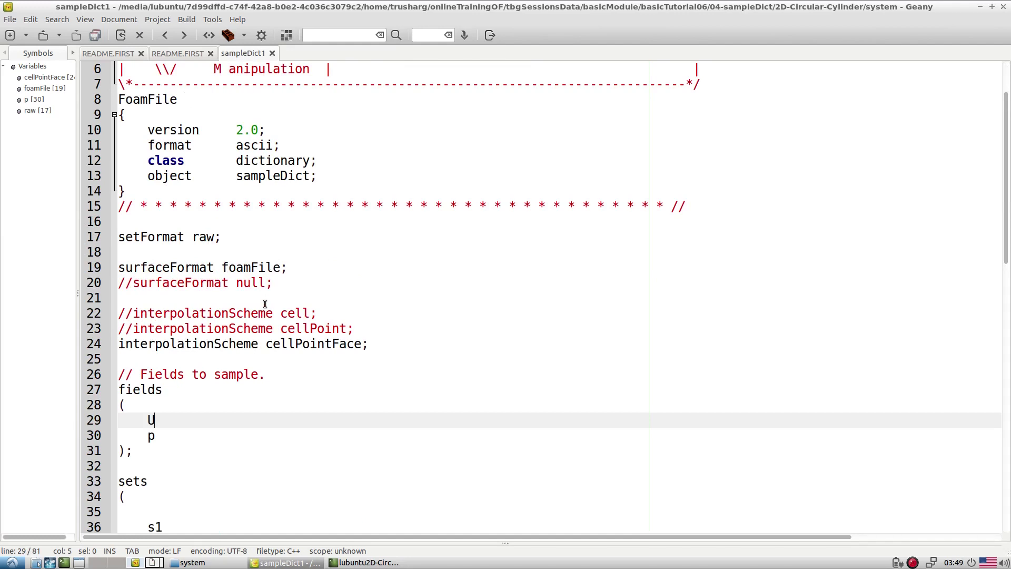
# Switch to another desktop and open UserGuide.pdf from the PPTs folder in the file manager
pyautogui.click(111, 565)
pyautogui.click(36, 563)
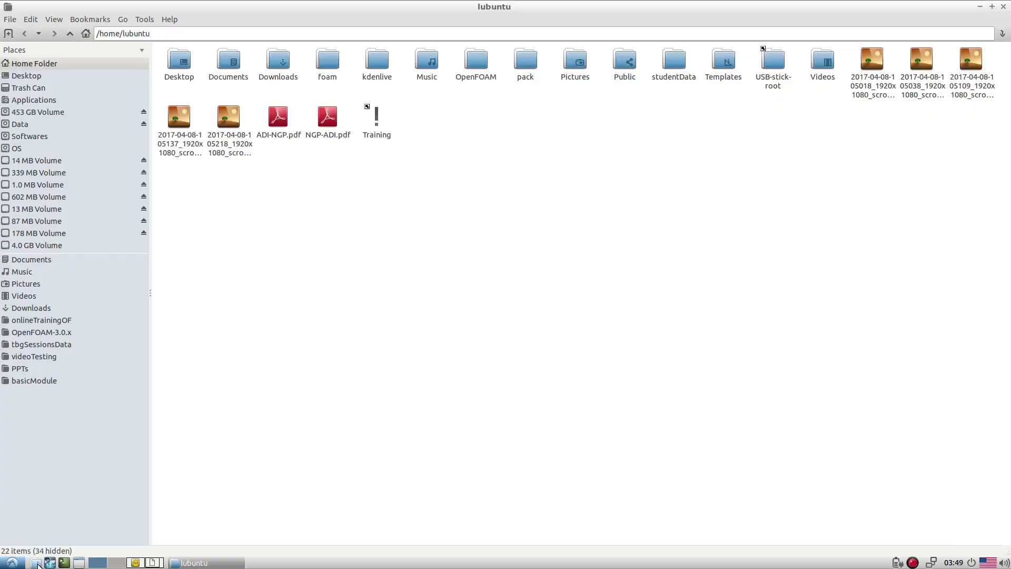
pyautogui.click(29, 381)
pyautogui.click(47, 368)
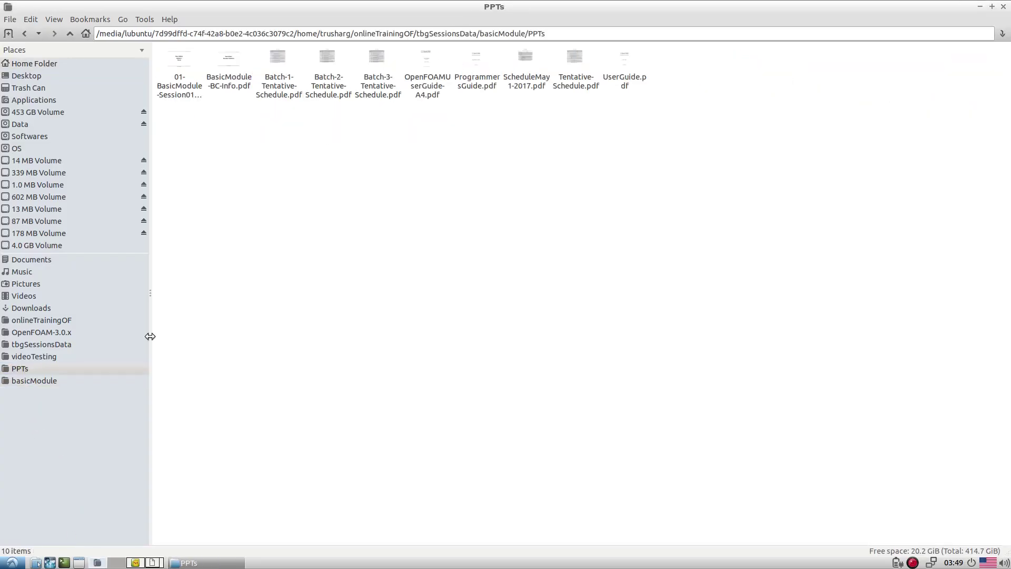
pyautogui.rightClick(639, 81)
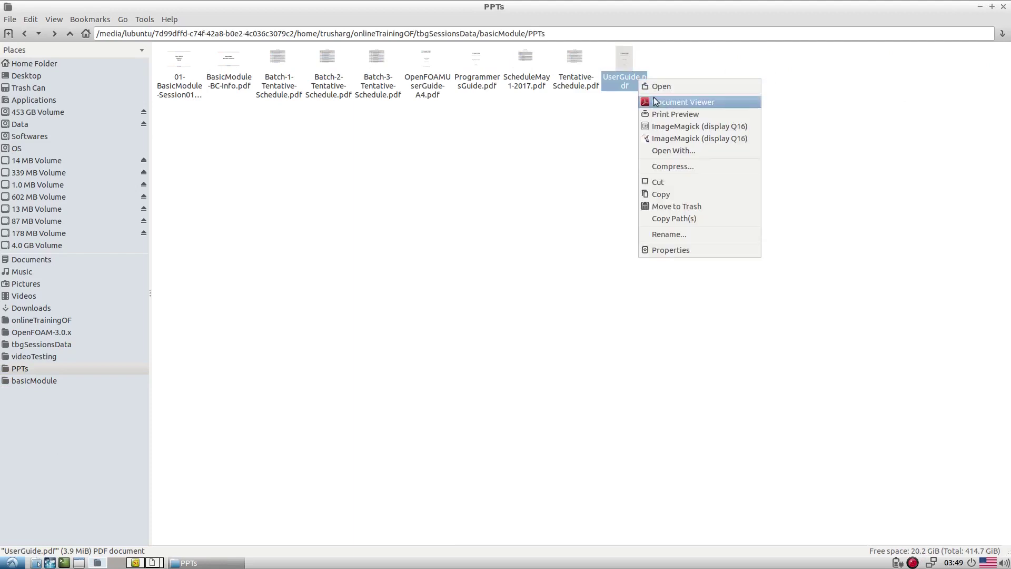
pyautogui.click(599, 100)
pyautogui.doubleClick(626, 78)
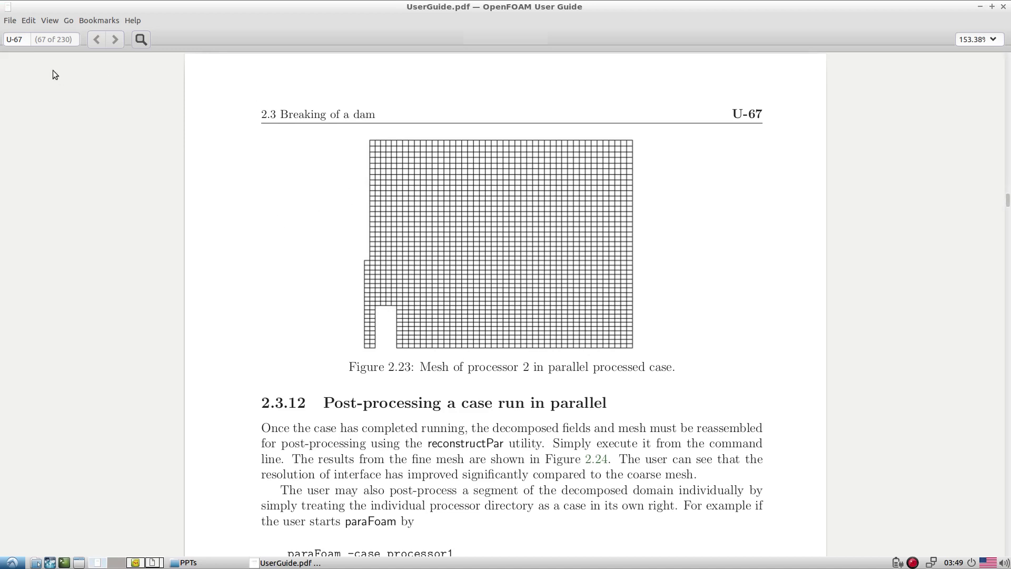
# Go to page U-184 of the user guide and read section 6.6 Sampling data through to the sampleDict keyword table
pyautogui.click(21, 40)
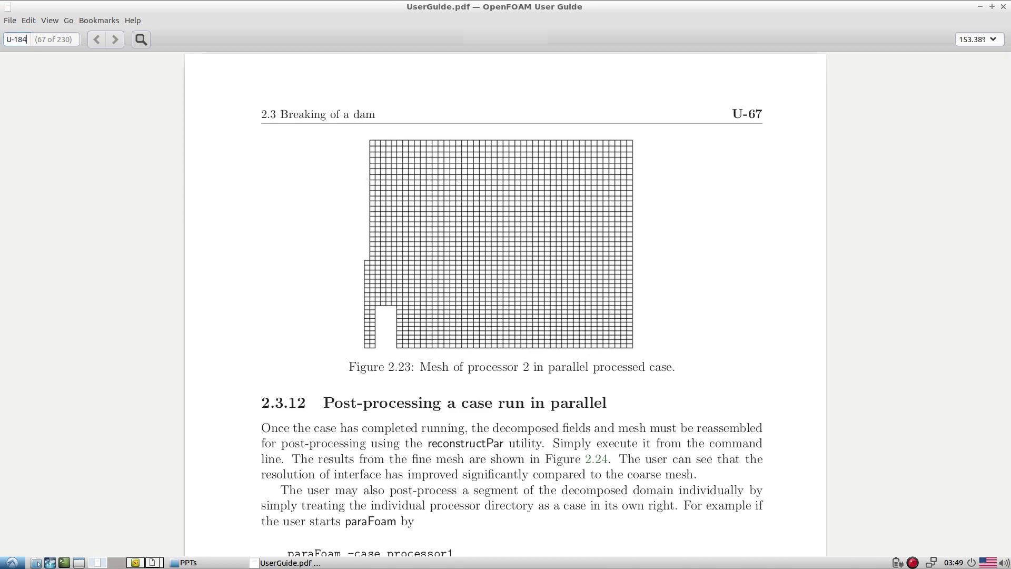
pyautogui.press('Return')
pyautogui.scroll(-7, 287, 416)
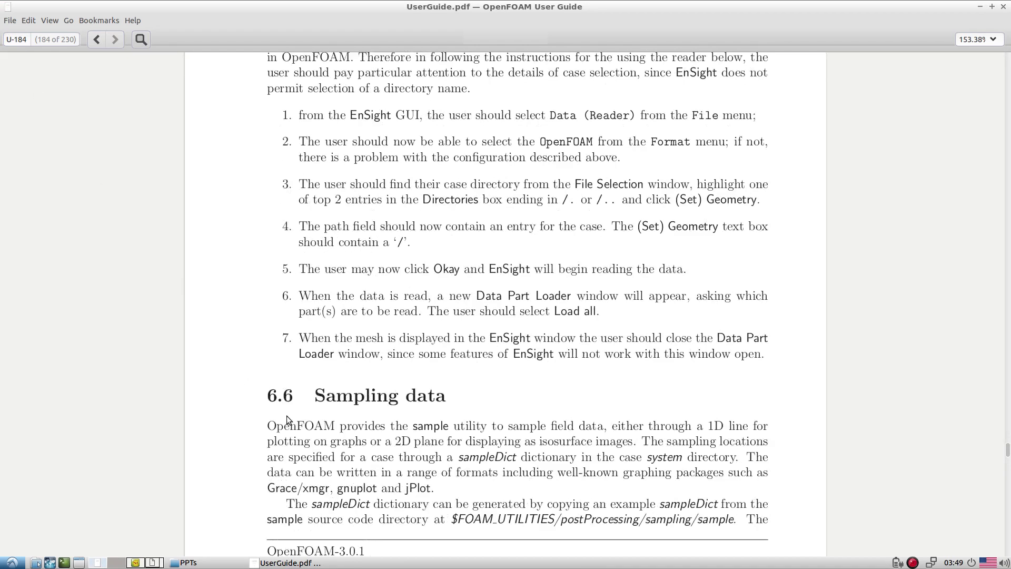
pyautogui.scroll(-3, 287, 415)
pyautogui.moveTo(316, 242); pyautogui.dragTo(447, 242)
pyautogui.scroll(-7, 470, 248)
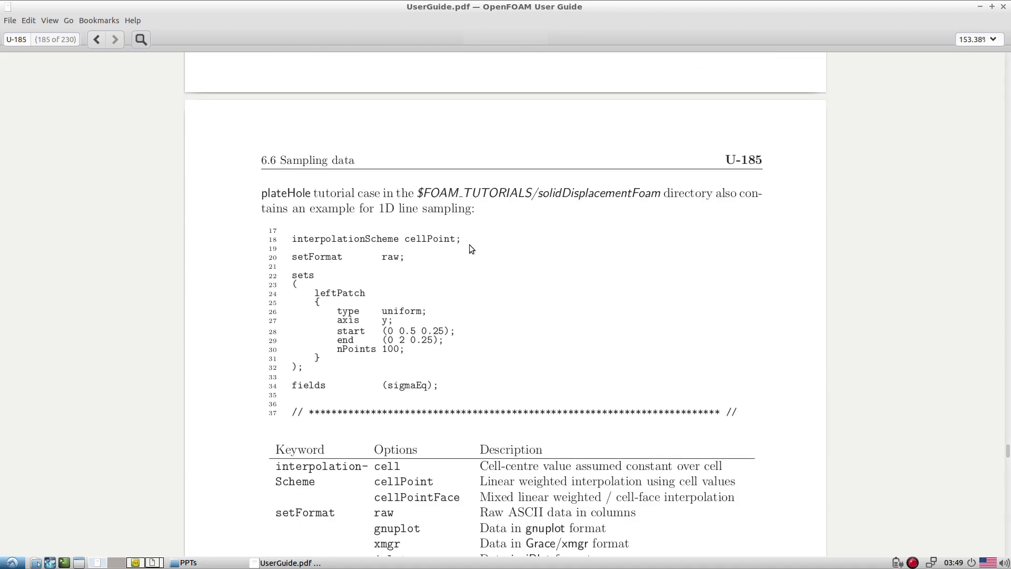
pyautogui.scroll(-4, 365, 311)
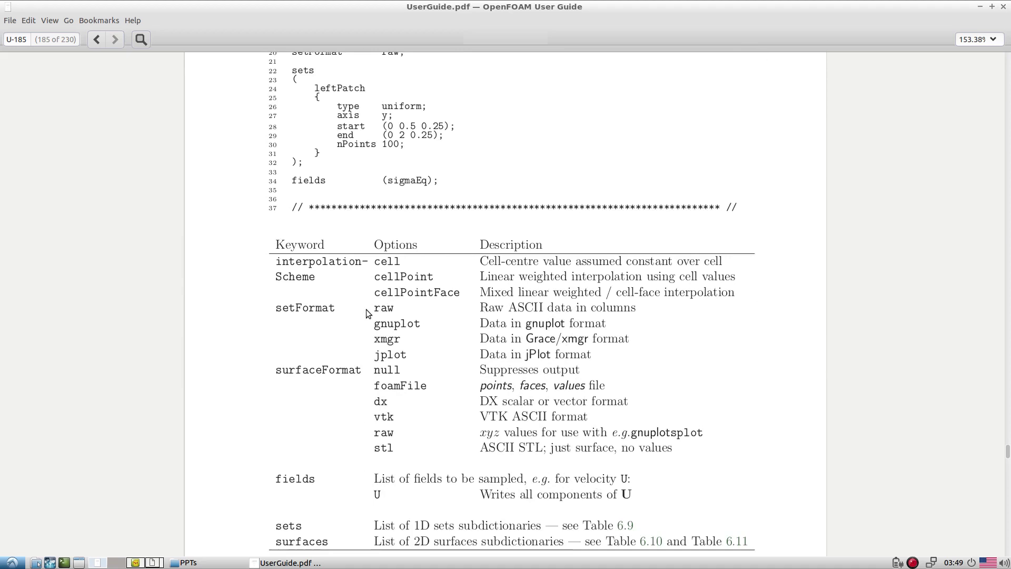
# Enlarge Table 6.8 and examine the cell, cellPoint and cellPointFace options of interpolationScheme with their descriptions
pyautogui.scroll(-2, 366, 308)
pyautogui.keyDown('ctrl'); pyautogui.scroll(2, 497, 329); pyautogui.keyUp('ctrl')
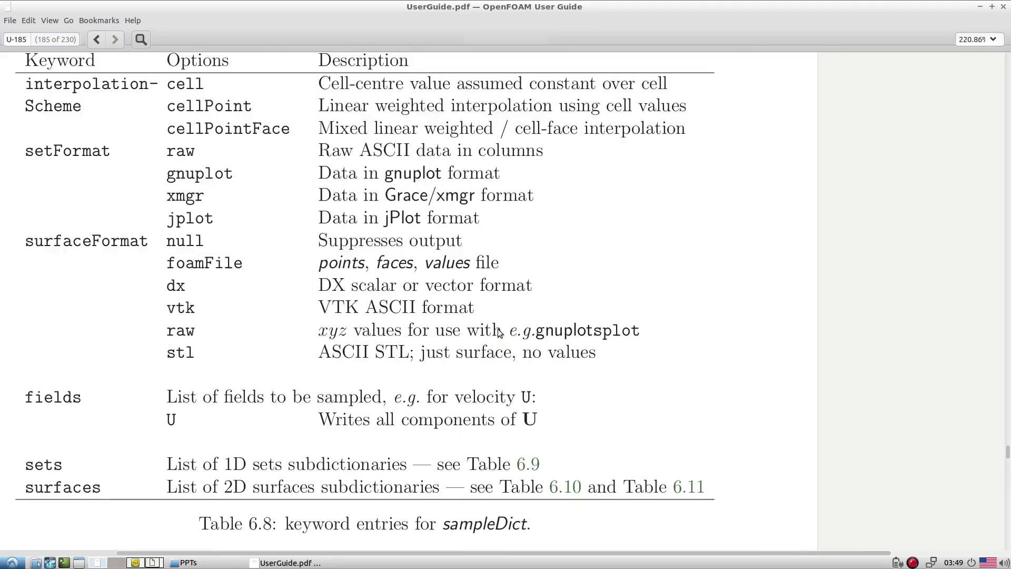
pyautogui.moveTo(428, 552); pyautogui.dragTo(346, 559)
pyautogui.scroll(1, 257, 113)
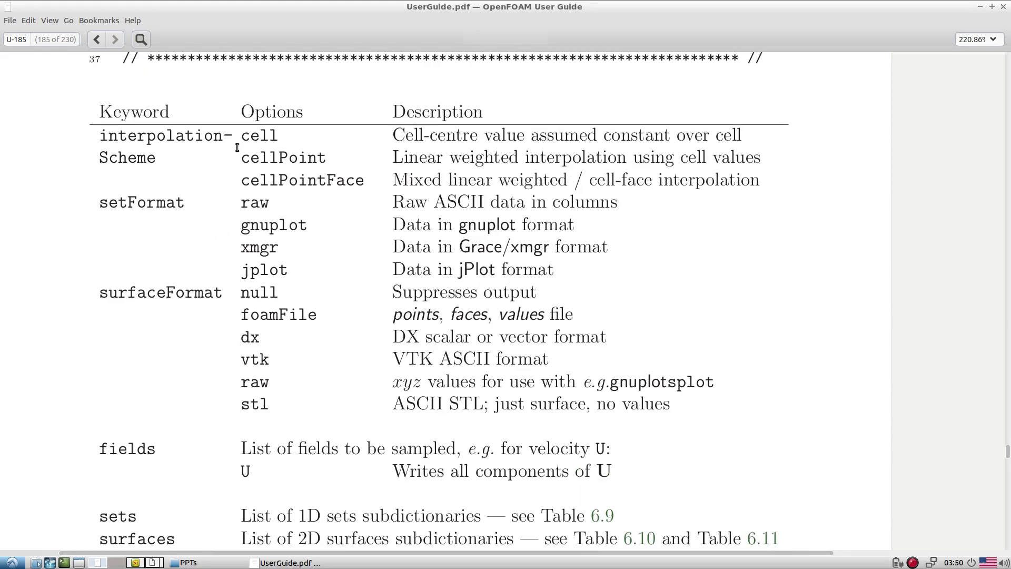
pyautogui.doubleClick(284, 157)
pyautogui.doubleClick(301, 182)
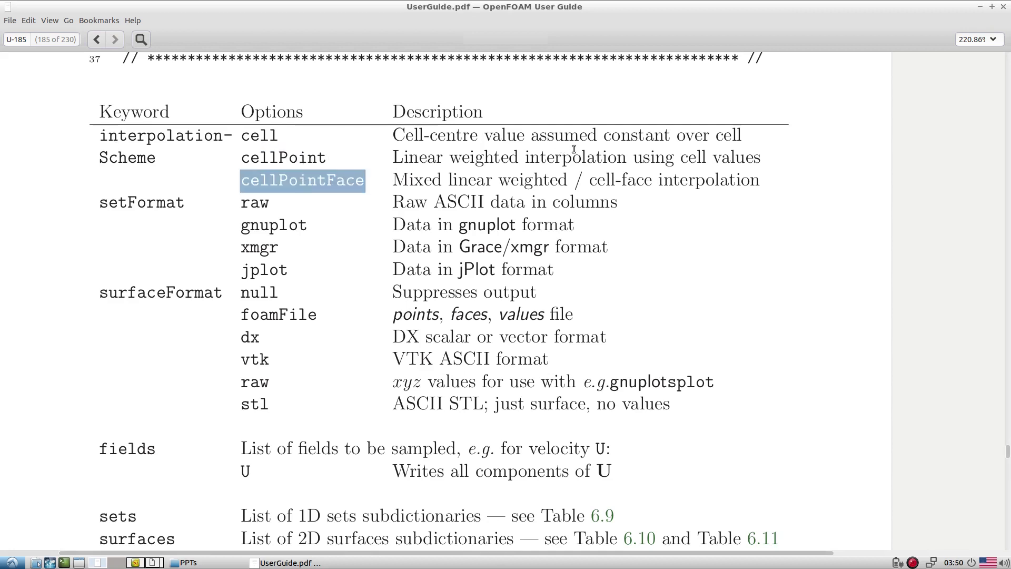
pyautogui.tripleClick(665, 139)
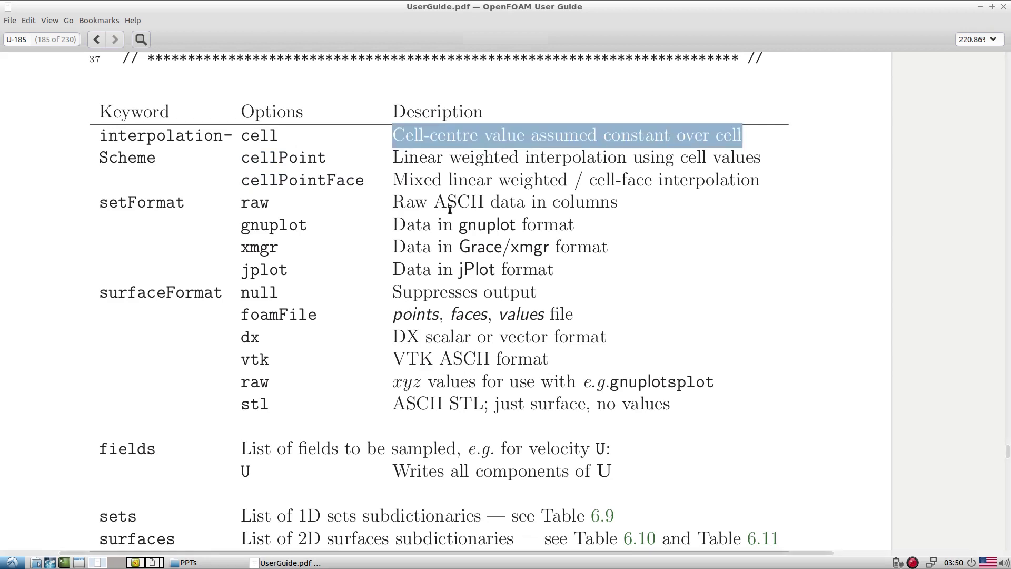
pyautogui.tripleClick(698, 160)
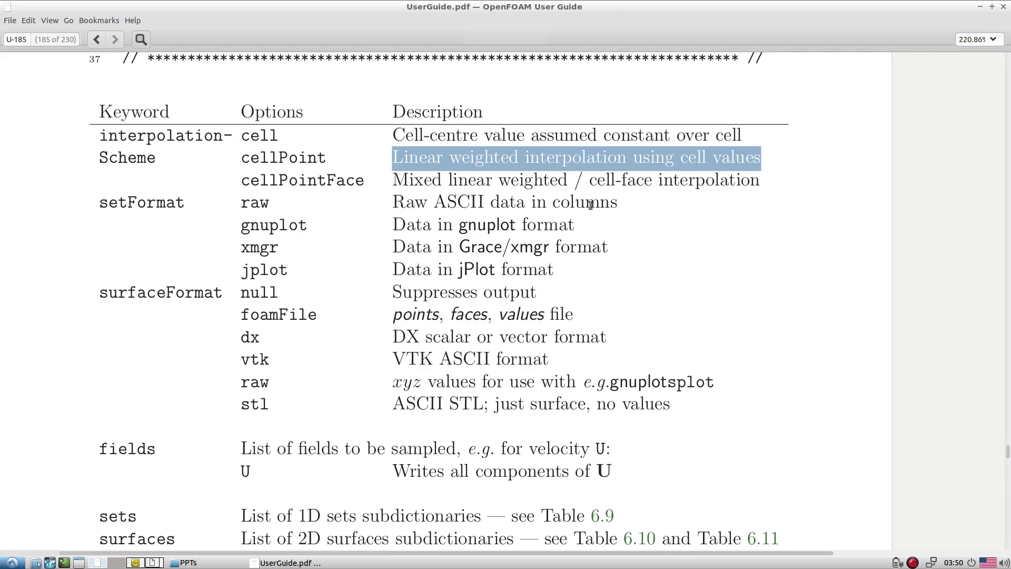
pyautogui.tripleClick(495, 181)
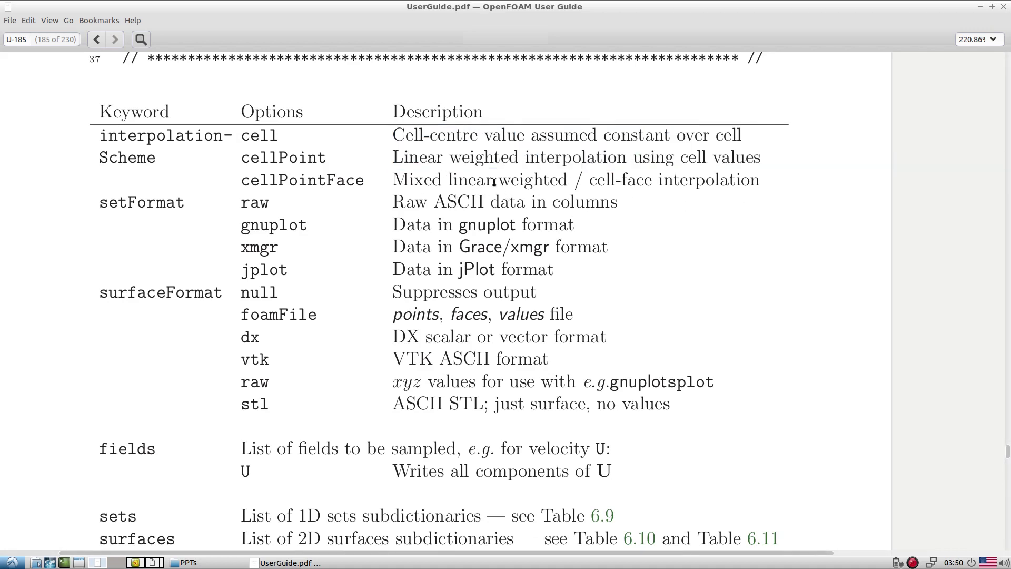
# Switch back to sampleDict1 in Geany and highlight the active interpolationScheme cellPointFace entry
pyautogui.click(120, 557)
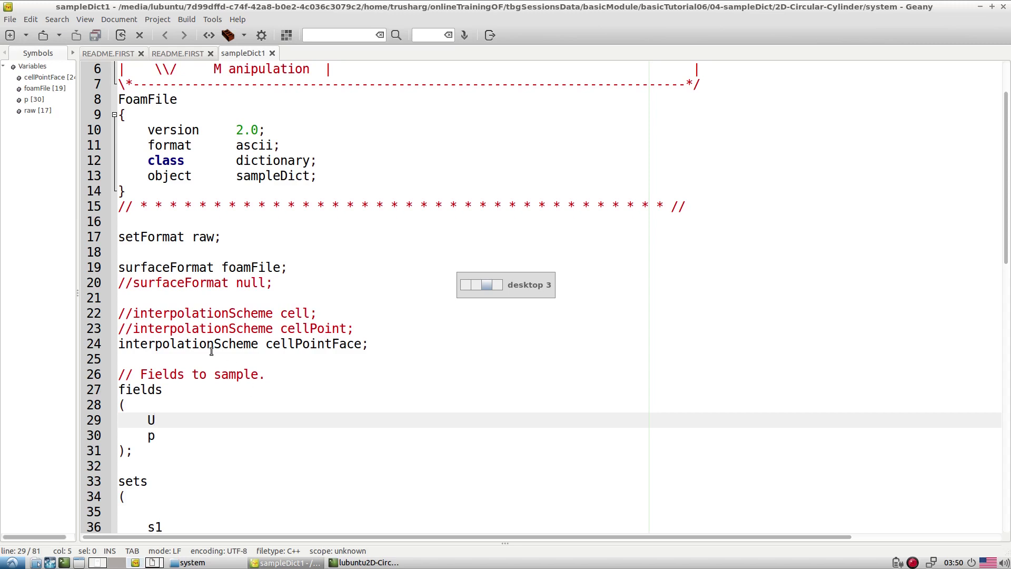
pyautogui.tripleClick(298, 347)
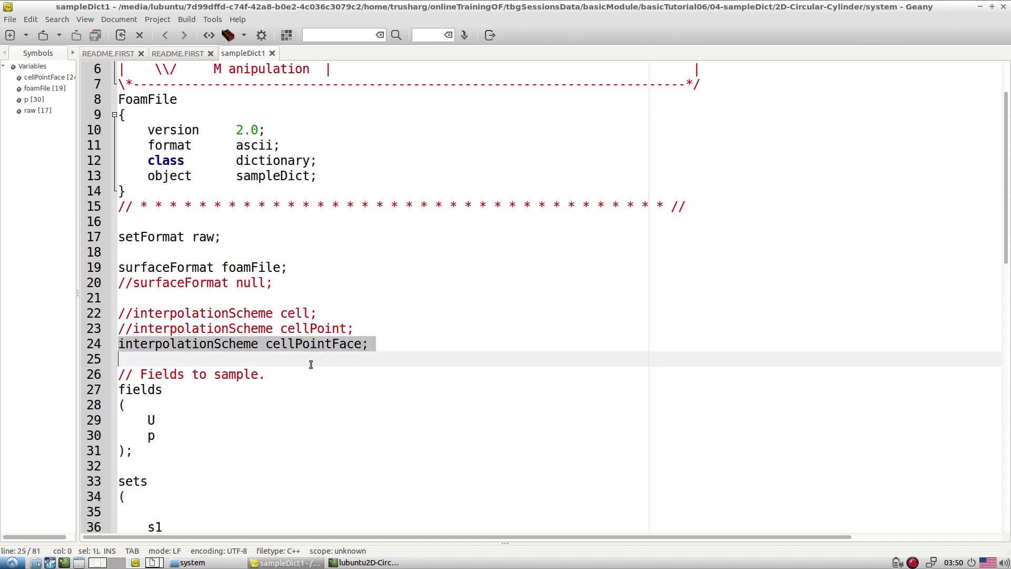
pyautogui.click(258, 355)
pyautogui.moveTo(270, 347); pyautogui.dragTo(342, 346)
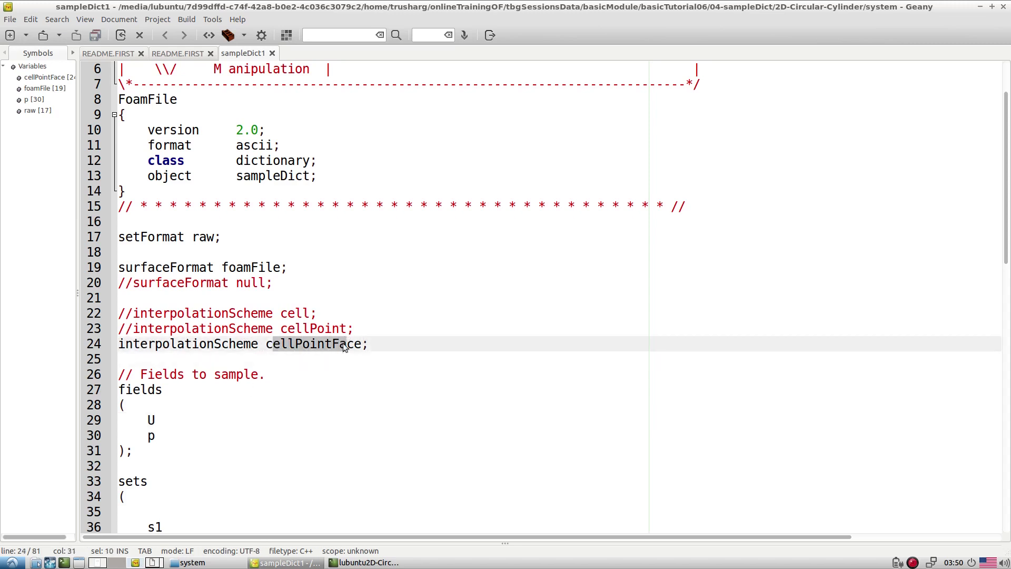
pyautogui.click(340, 346)
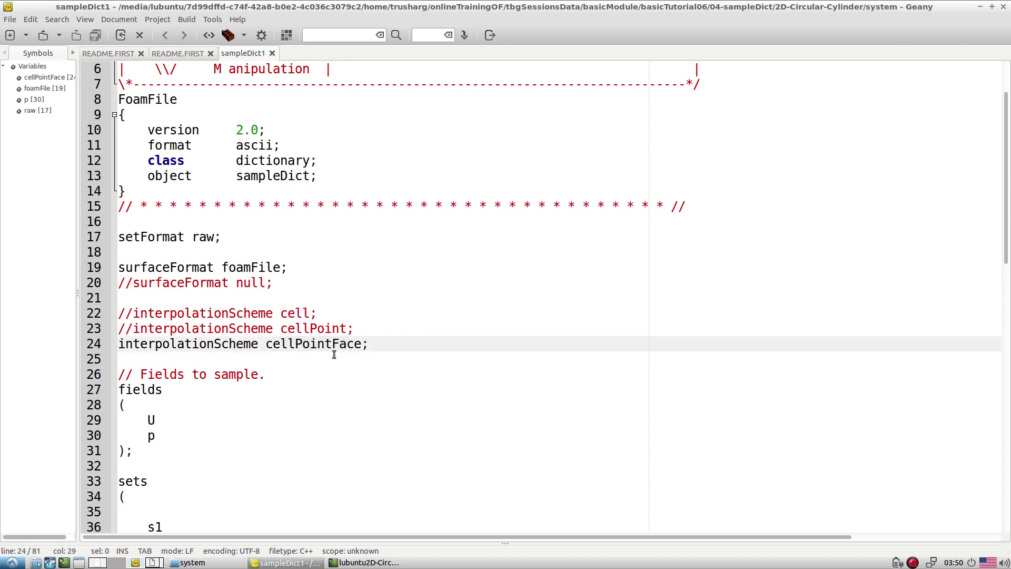
pyautogui.tripleClick(330, 344)
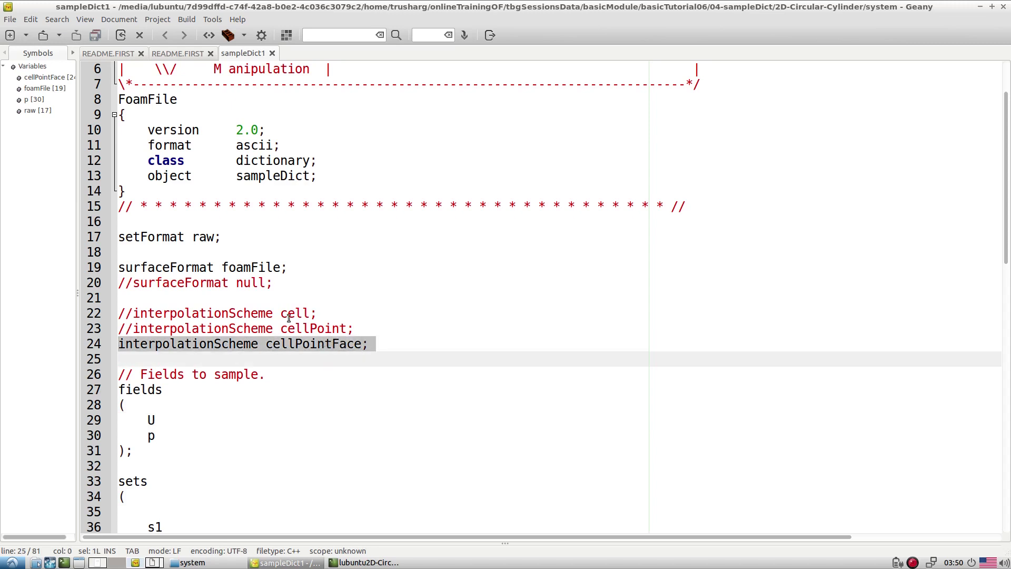
pyautogui.click(360, 563)
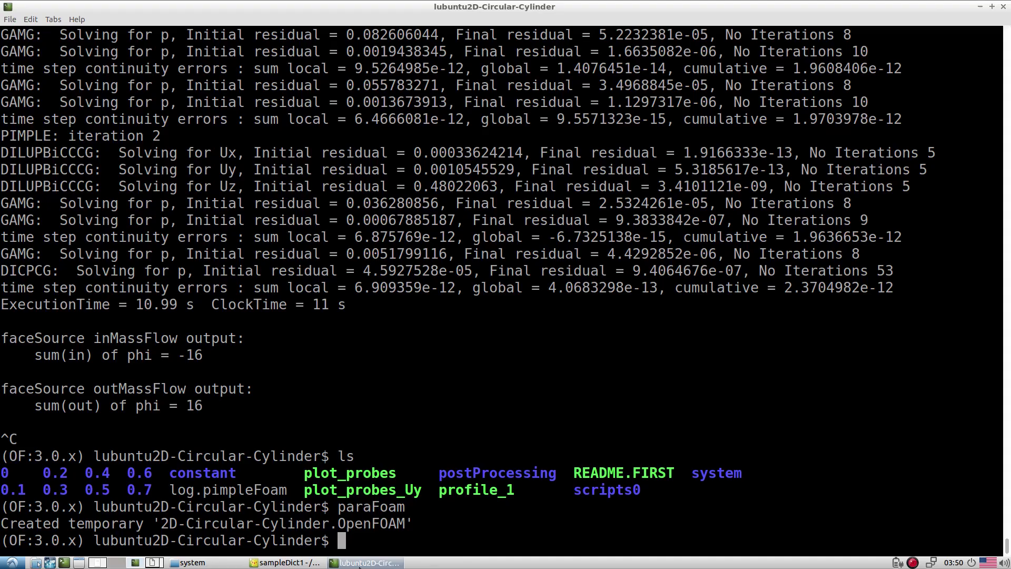
pyautogui.click(359, 564)
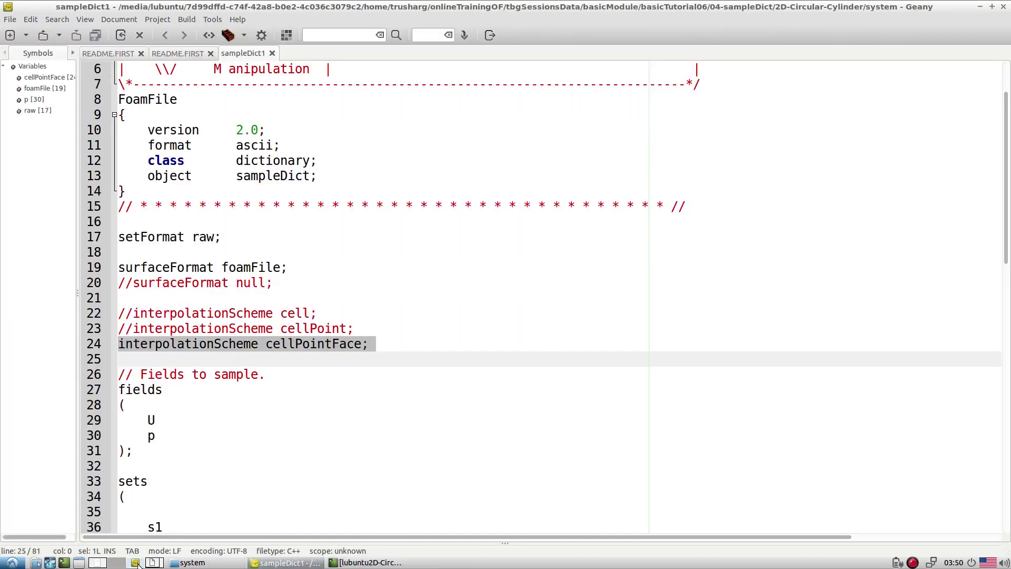
# Return to the user guide's Table 6.8 and examine the setFormat options, highlighting the raw and gnuplot rows
pyautogui.click(109, 564)
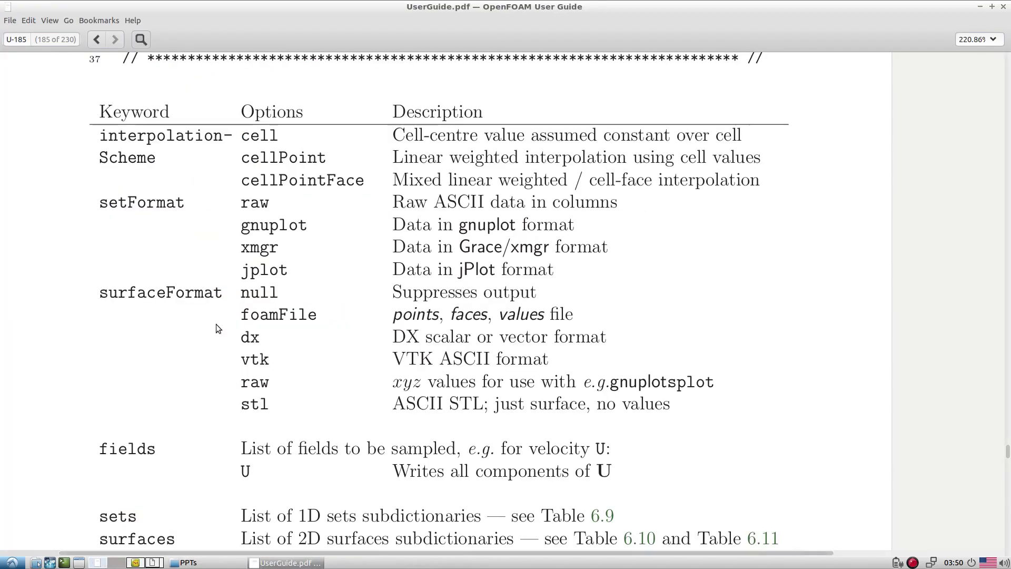
pyautogui.doubleClick(128, 205)
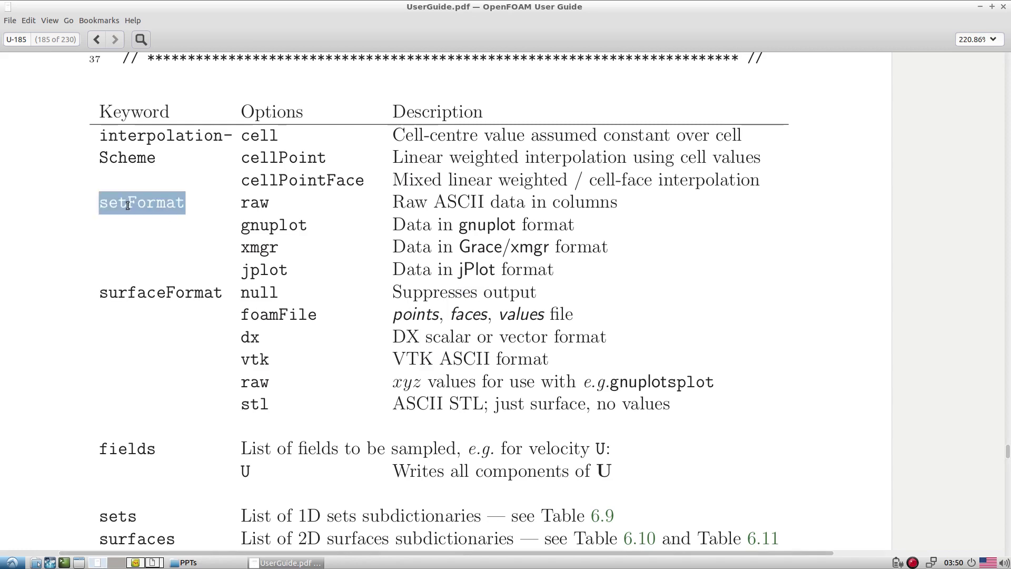
pyautogui.tripleClick(466, 203)
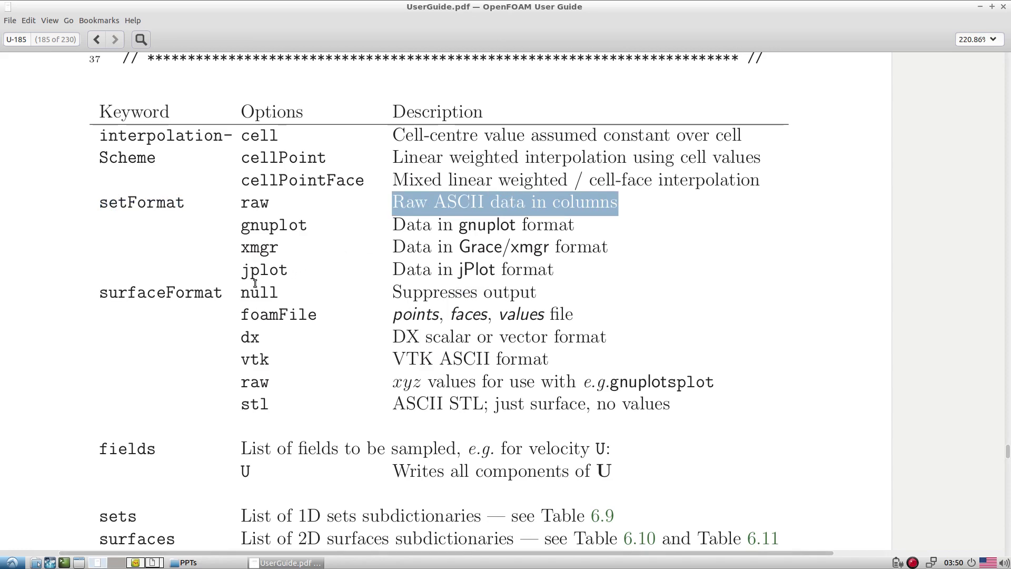
pyautogui.click(253, 207)
pyautogui.moveTo(245, 203); pyautogui.dragTo(518, 206)
pyautogui.click(521, 211)
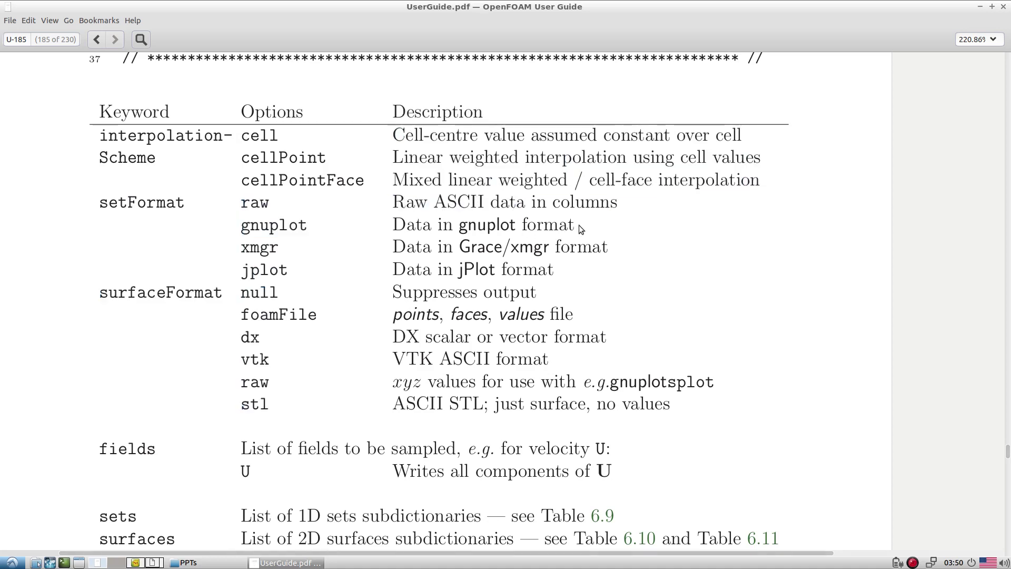
pyautogui.moveTo(579, 225); pyautogui.dragTo(216, 206)
pyautogui.click(294, 229)
# Examine the surfaceFormat options in Table 6.8, highlighting vtk and stl, and continue to the fields, sets and surfaces entries
pyautogui.doubleClick(176, 294)
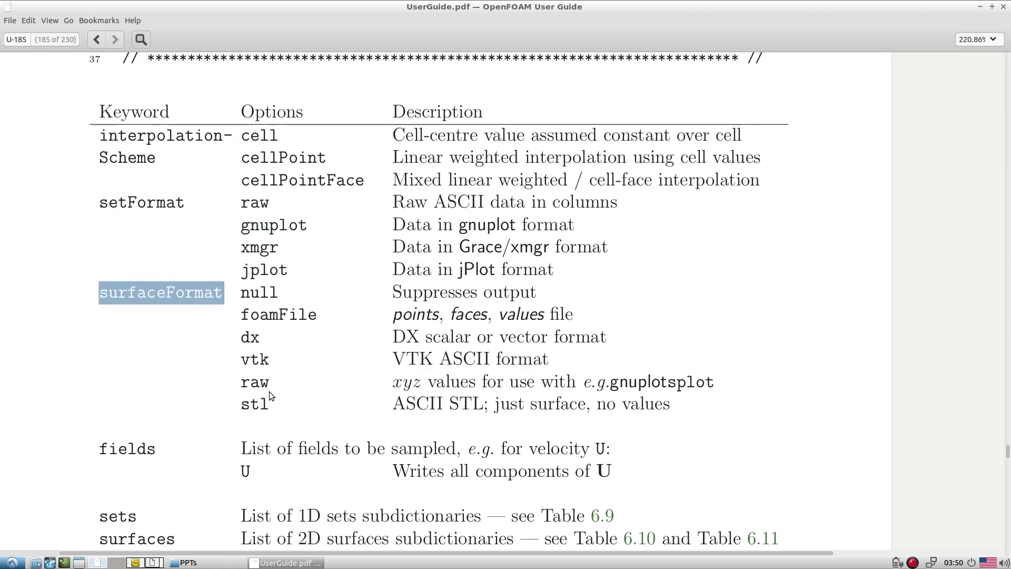
pyautogui.click(256, 363)
pyautogui.doubleClick(255, 362)
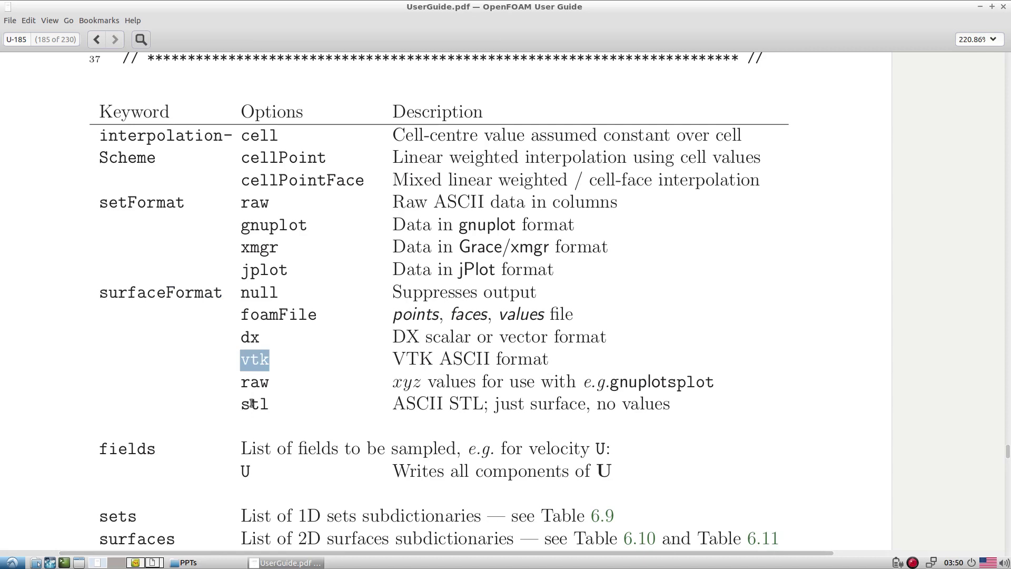
pyautogui.doubleClick(250, 404)
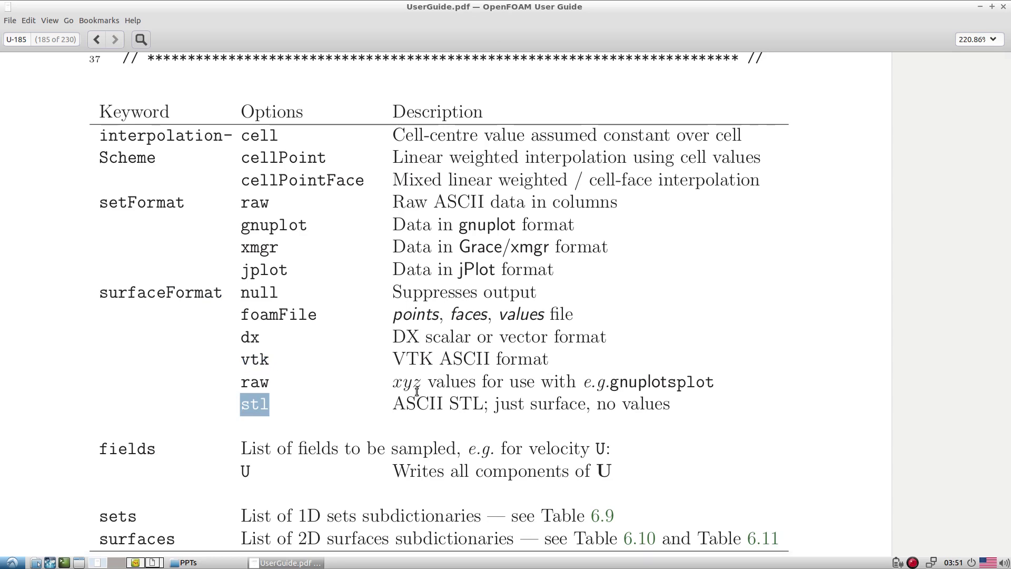
pyautogui.scroll(-3, 416, 392)
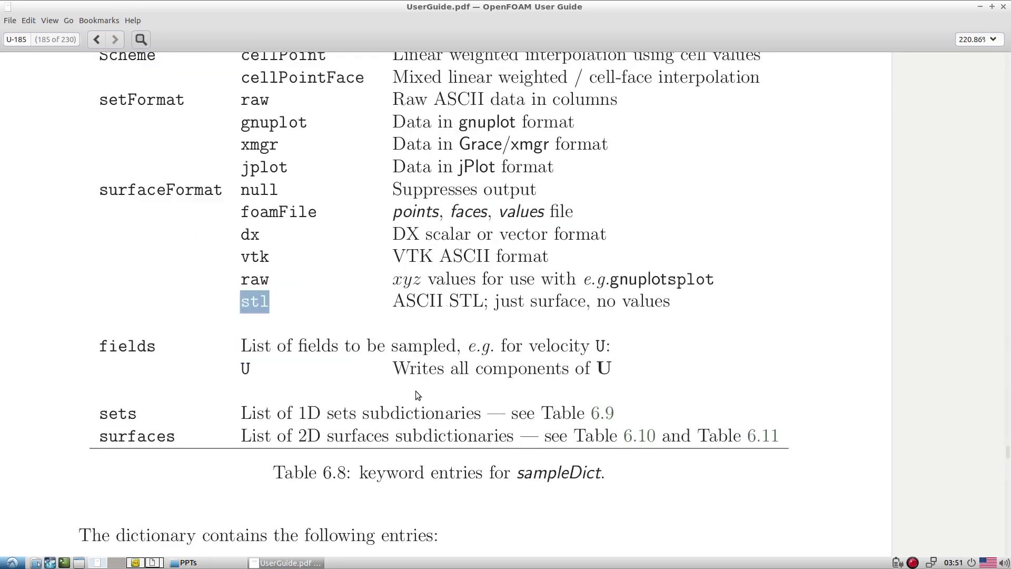
pyautogui.scroll(-1, 415, 394)
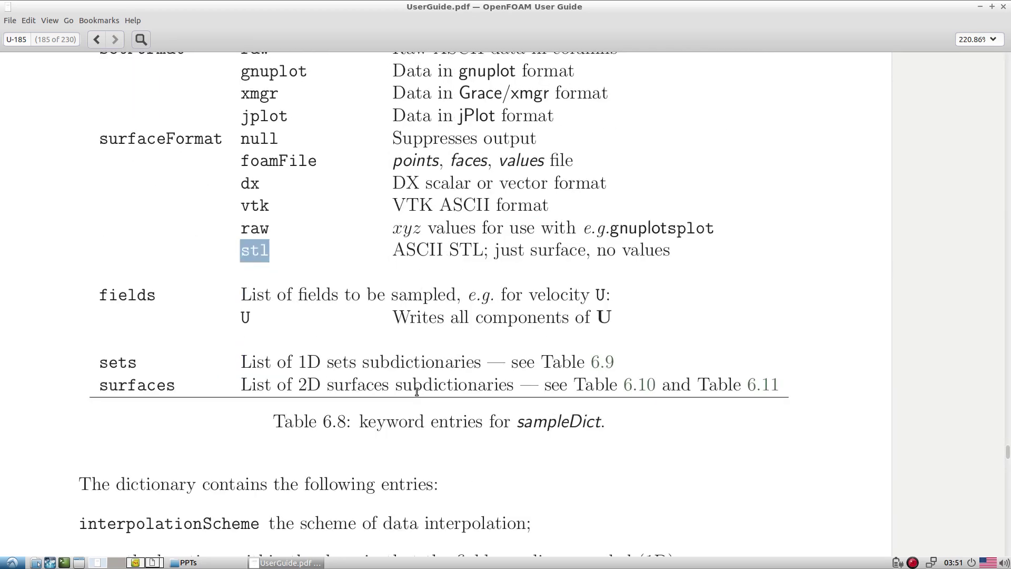
# Examine the fields, sets and surfaces entries of Table 6.8, highlighting the fields keyword and the surfaces description
pyautogui.doubleClick(131, 293)
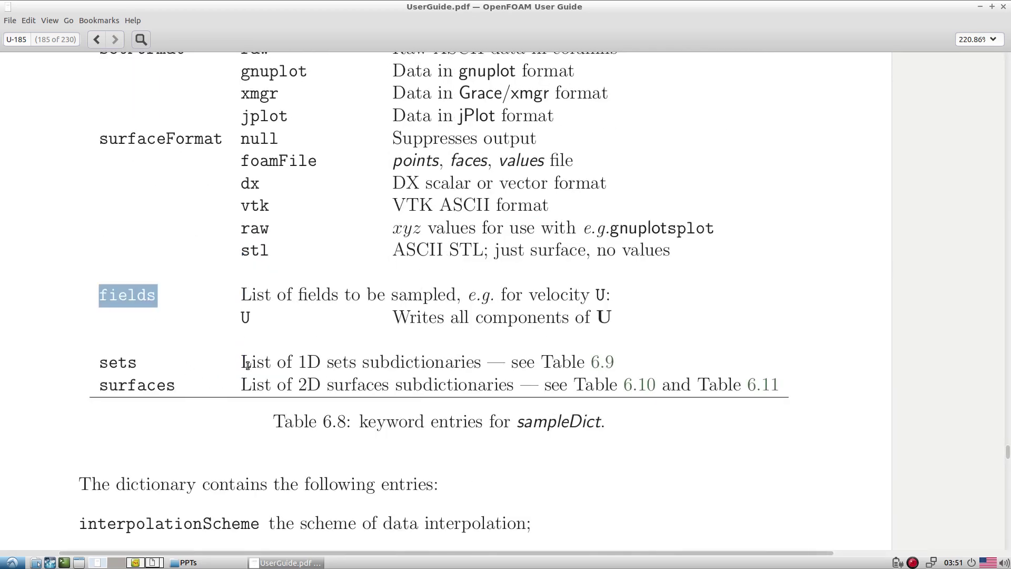
pyautogui.doubleClick(284, 364)
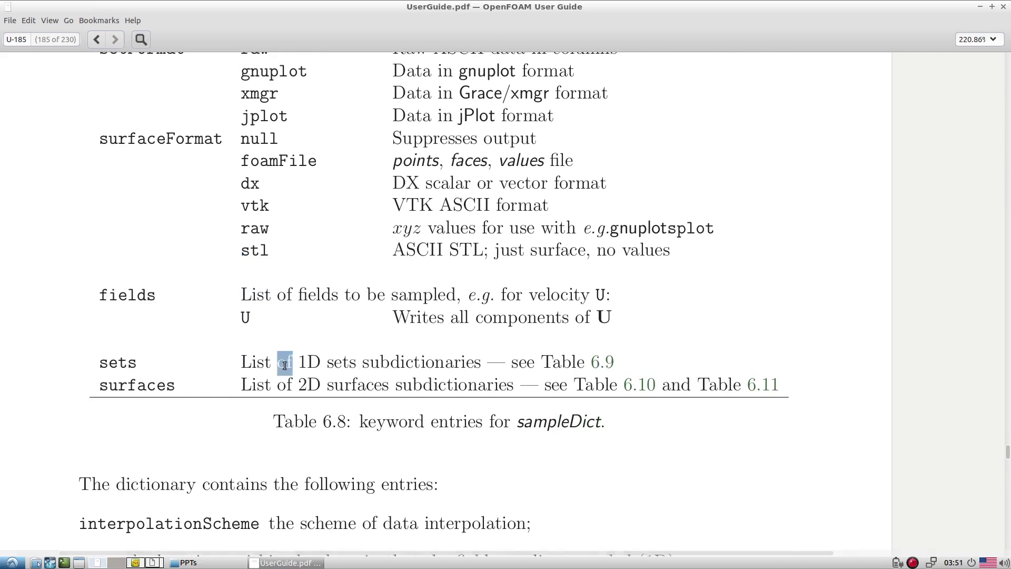
pyautogui.tripleClick(360, 390)
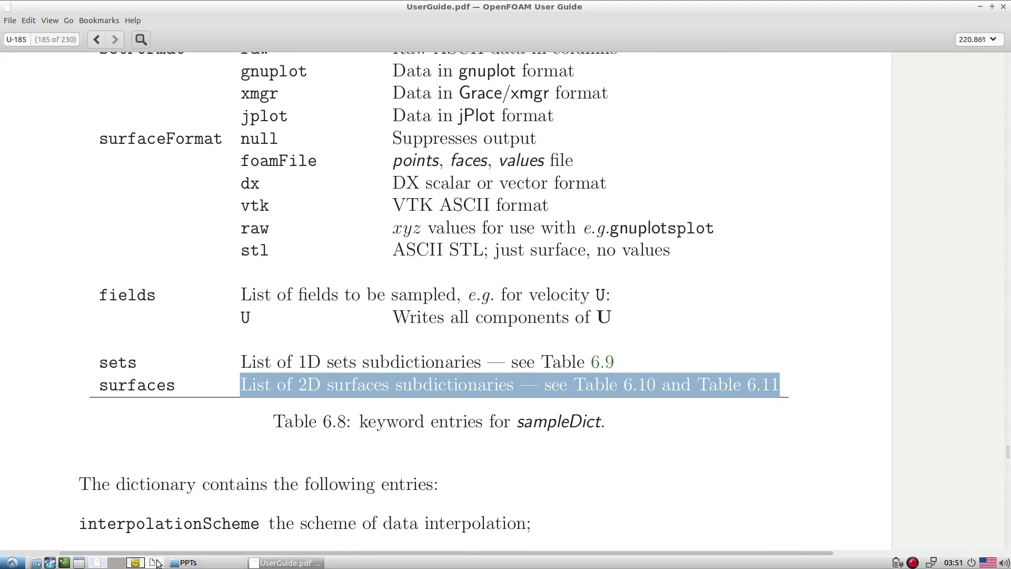
# Switch to sampleDict1 in Geany and highlight the active interpolationScheme line and the fields block listing U and p
pyautogui.click(136, 562)
pyautogui.click(382, 401)
pyautogui.scroll(-1, 215, 375)
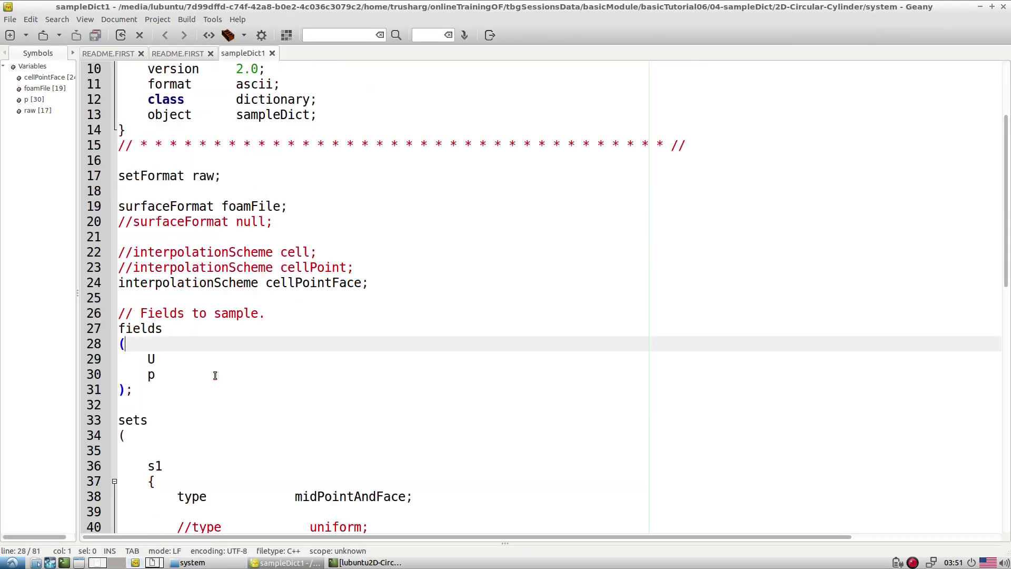
pyautogui.scroll(-1, 215, 375)
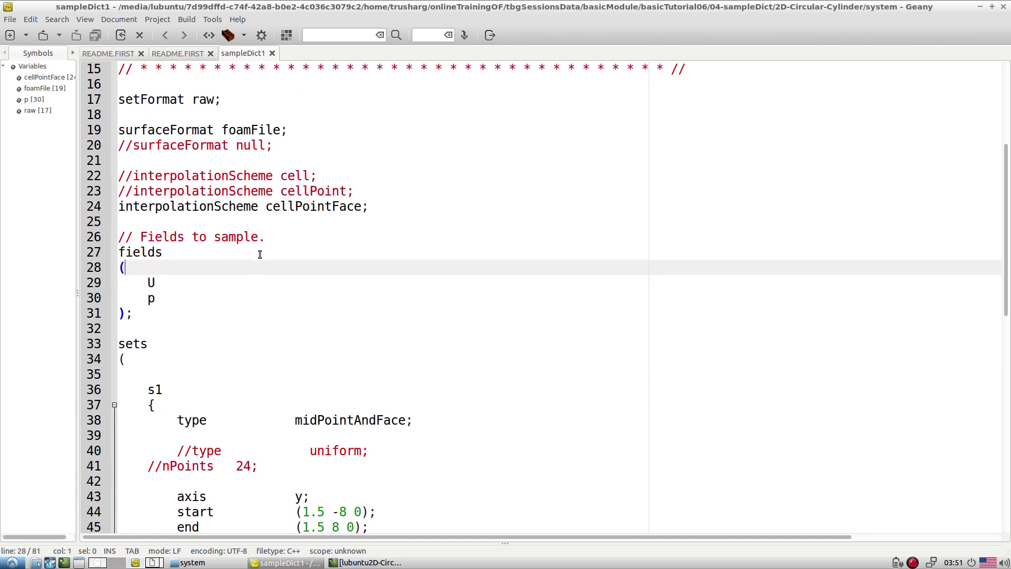
pyautogui.tripleClick(170, 209)
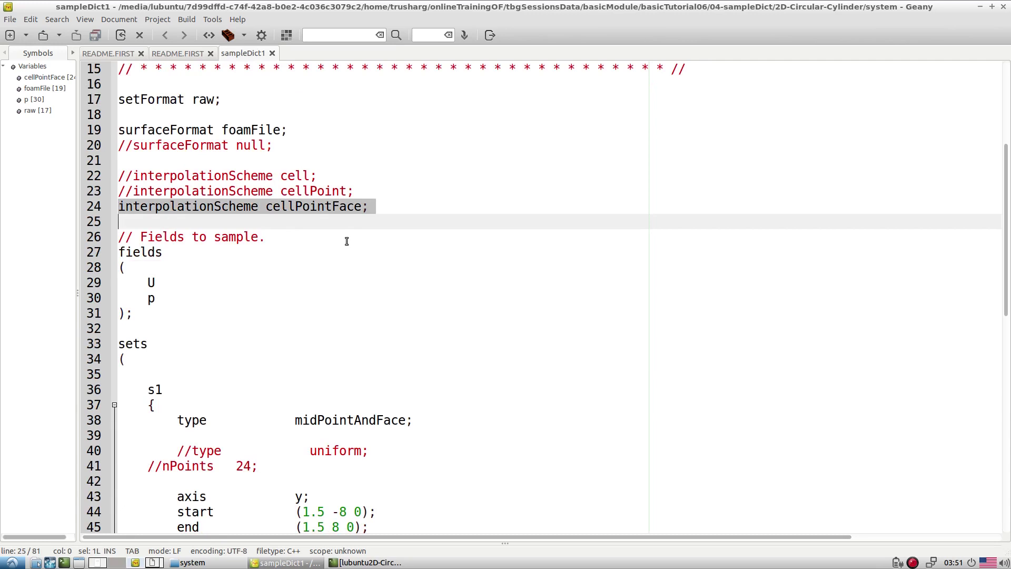
pyautogui.doubleClick(336, 209)
pyautogui.click(274, 299)
pyautogui.moveTo(144, 322); pyautogui.dragTo(100, 255)
# Review the s1, s2 and s3 definitions under sets and highlight the midPointAndFace type in s1
pyautogui.scroll(-3, 218, 274)
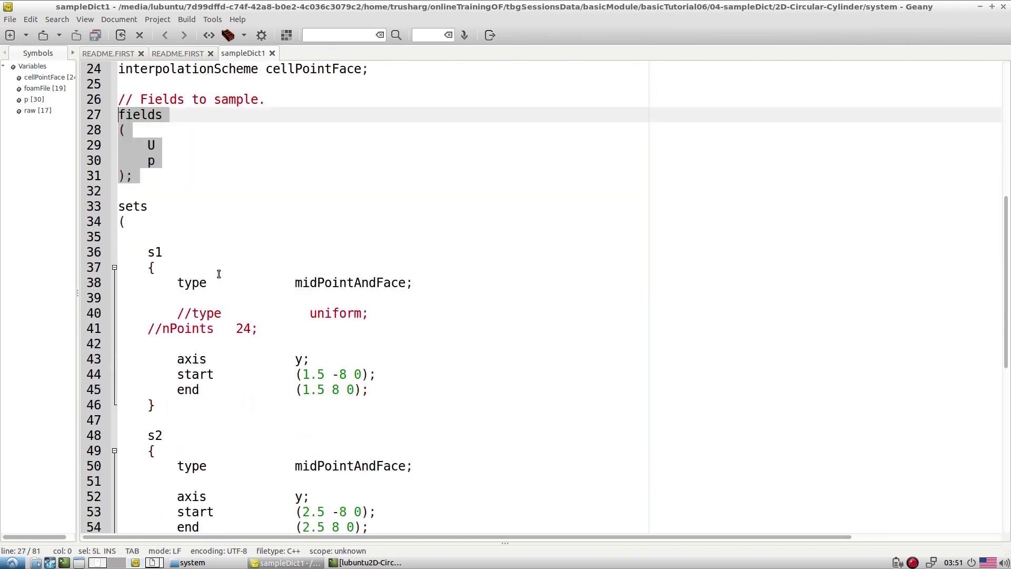
pyautogui.scroll(-3, 219, 274)
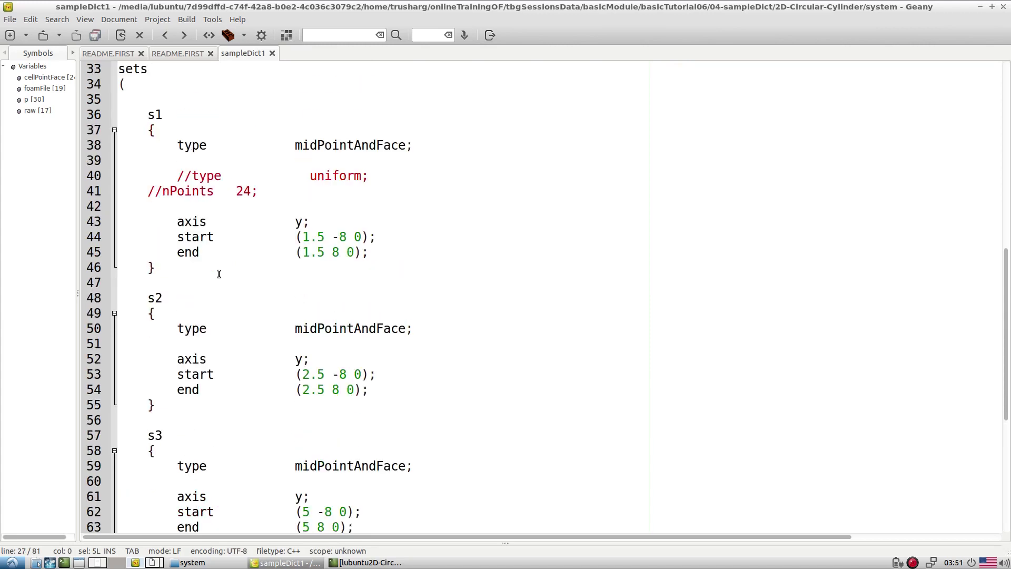
pyautogui.scroll(-5, 218, 273)
pyautogui.scroll(4, 219, 274)
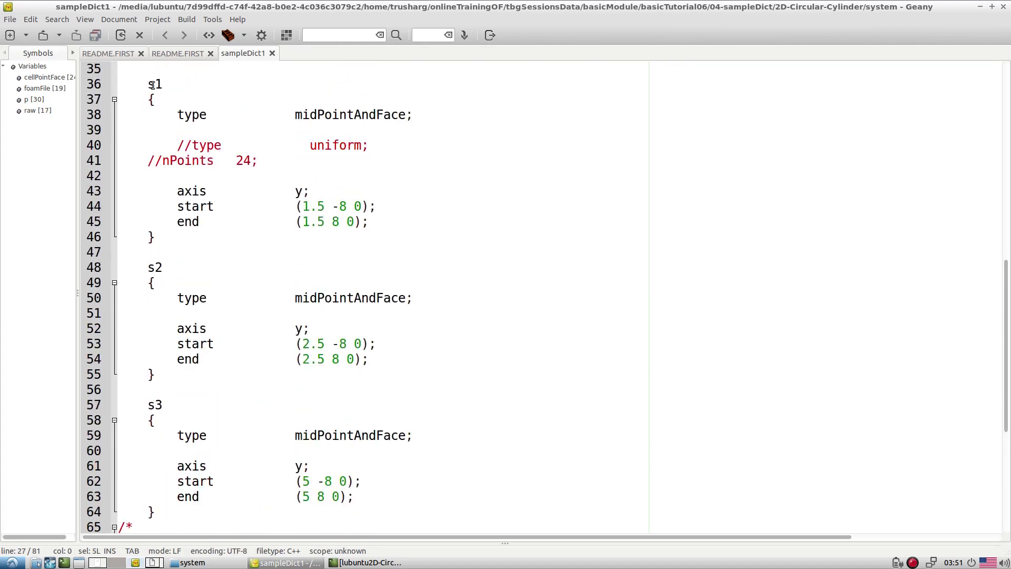
pyautogui.click(294, 116)
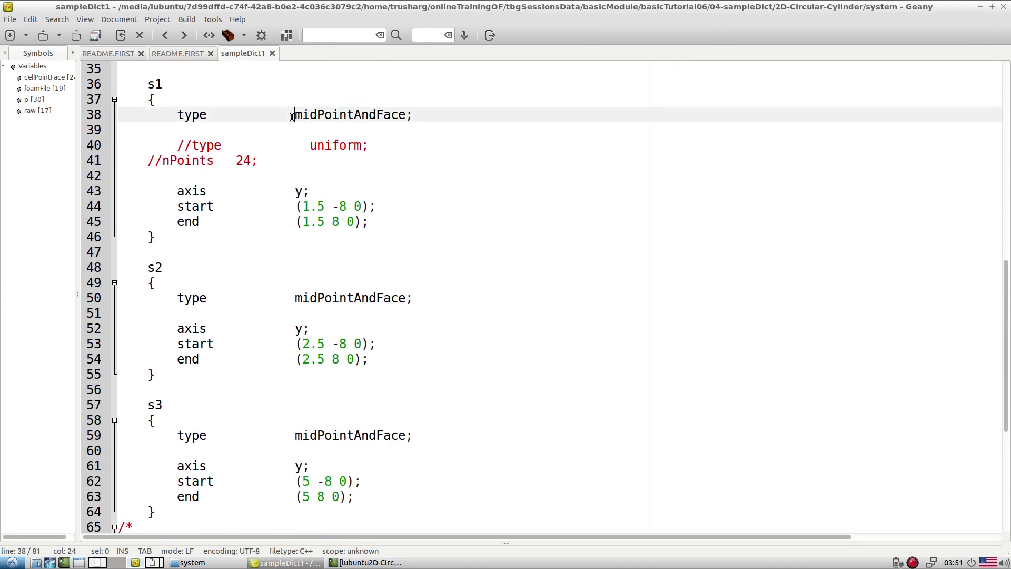
pyautogui.moveTo(293, 116); pyautogui.dragTo(407, 117)
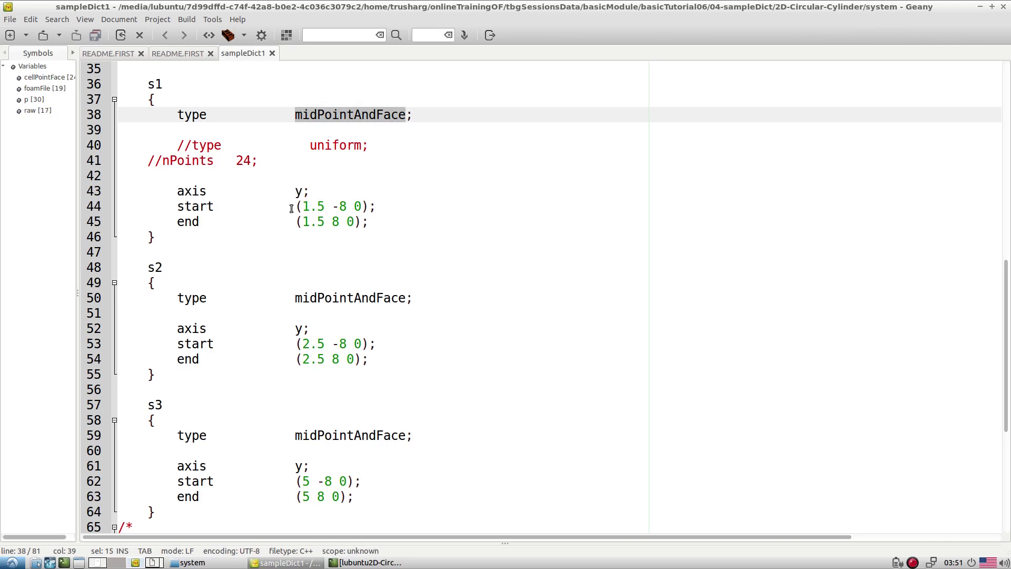
# Examine the axis, start and end entries of set s1, highlighting the axis line and the start coordinates
pyautogui.scroll(1, 235, 205)
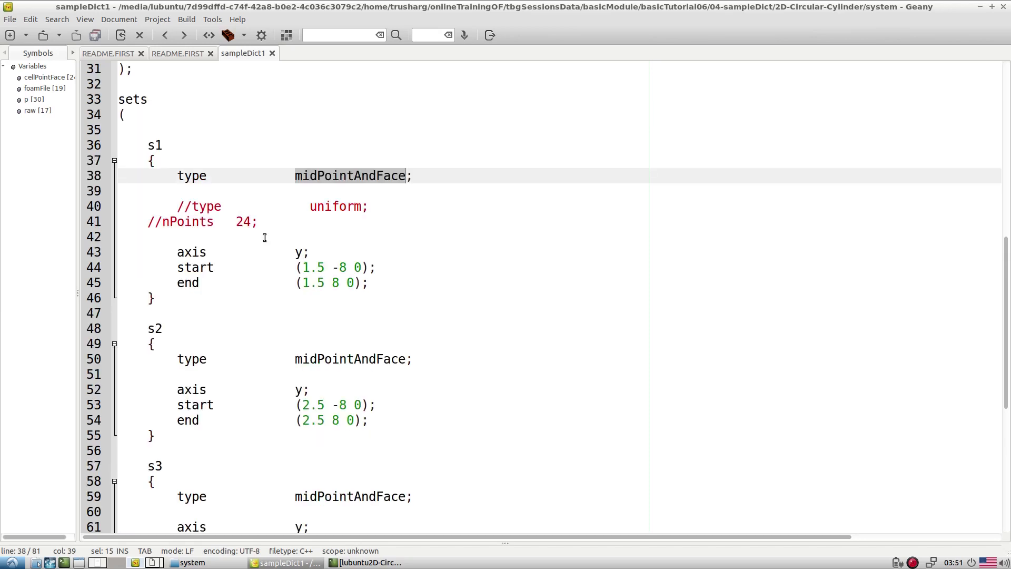
pyautogui.moveTo(177, 253); pyautogui.dragTo(312, 248)
pyautogui.click(287, 282)
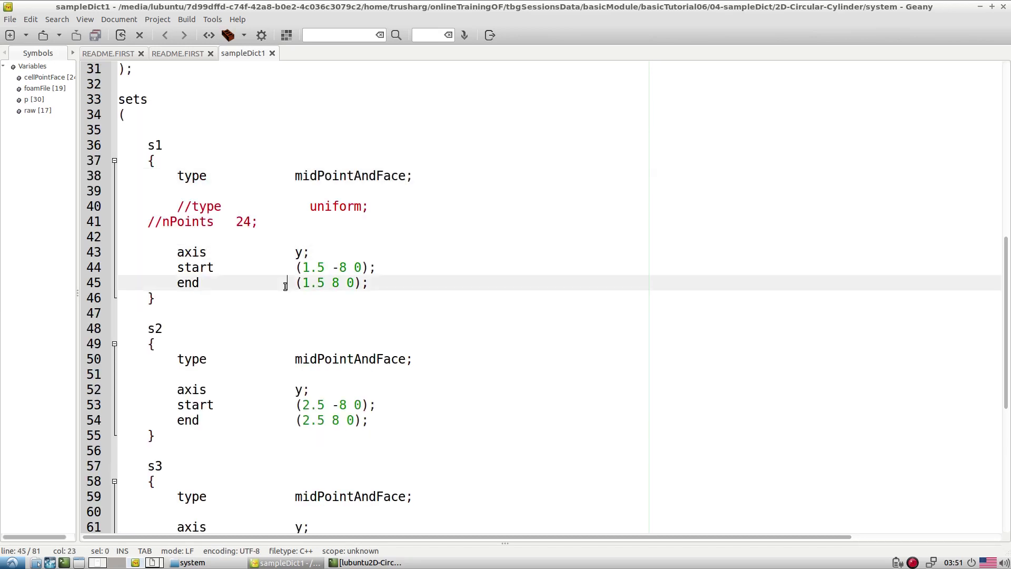
pyautogui.click(181, 268)
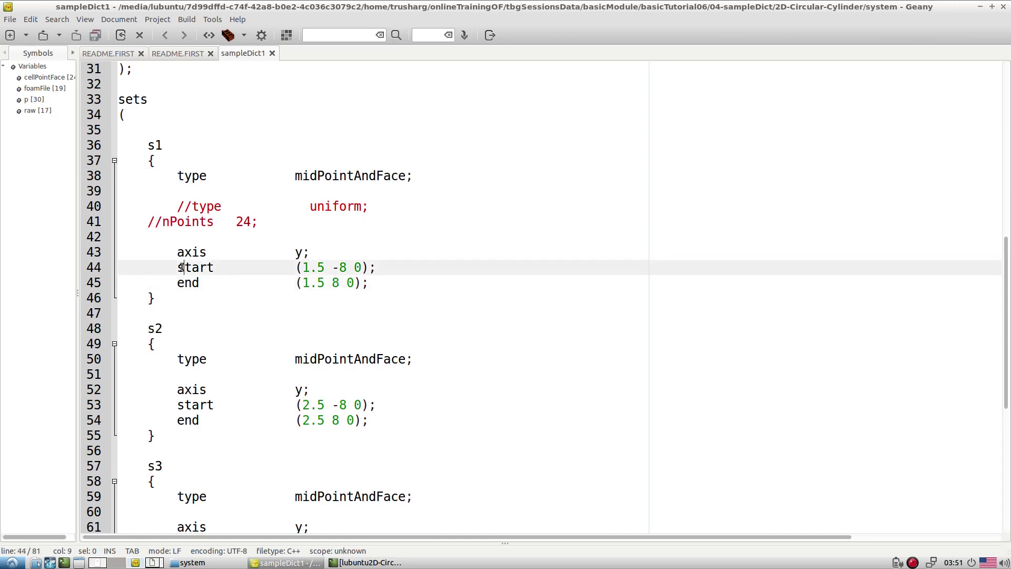
pyautogui.moveTo(298, 267); pyautogui.dragTo(347, 268)
pyautogui.click(335, 283)
pyautogui.click(332, 284)
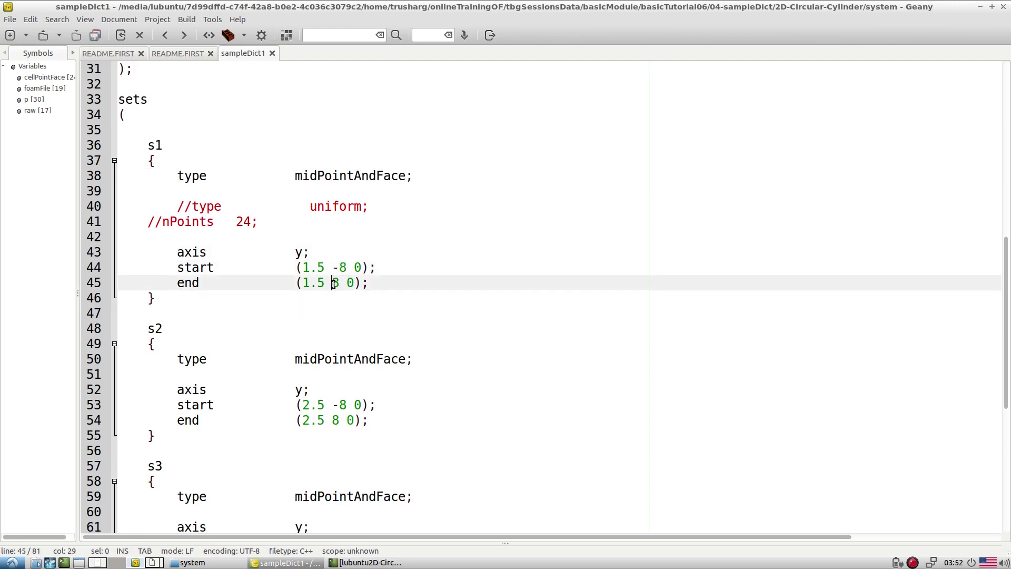
# Compare the start x-coordinates of sets s1, s2 and s3, and view the commented somePoints block
pyautogui.click(312, 270)
pyautogui.scroll(-2, 357, 283)
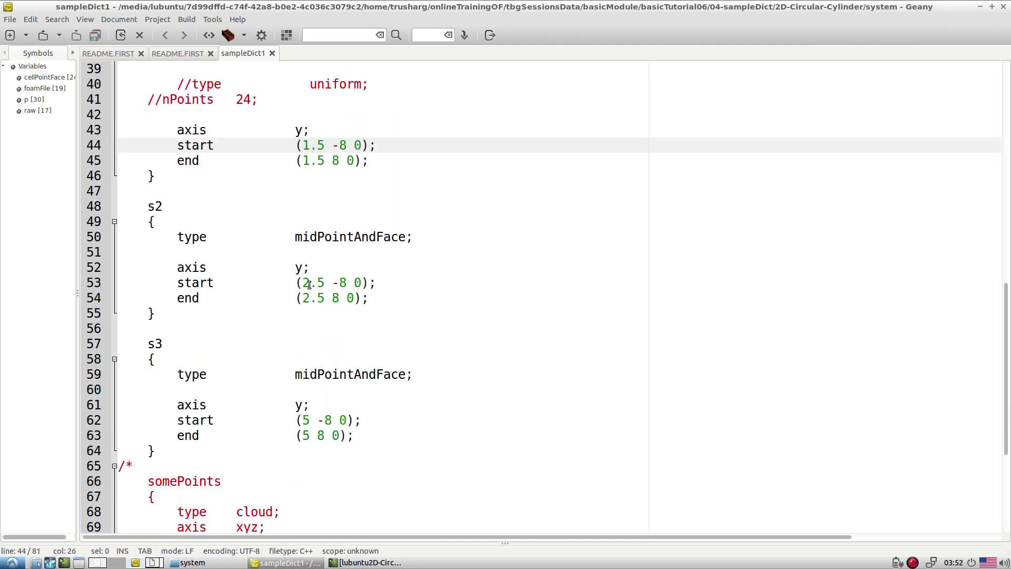
pyautogui.click(303, 420)
pyautogui.scroll(-3, 445, 310)
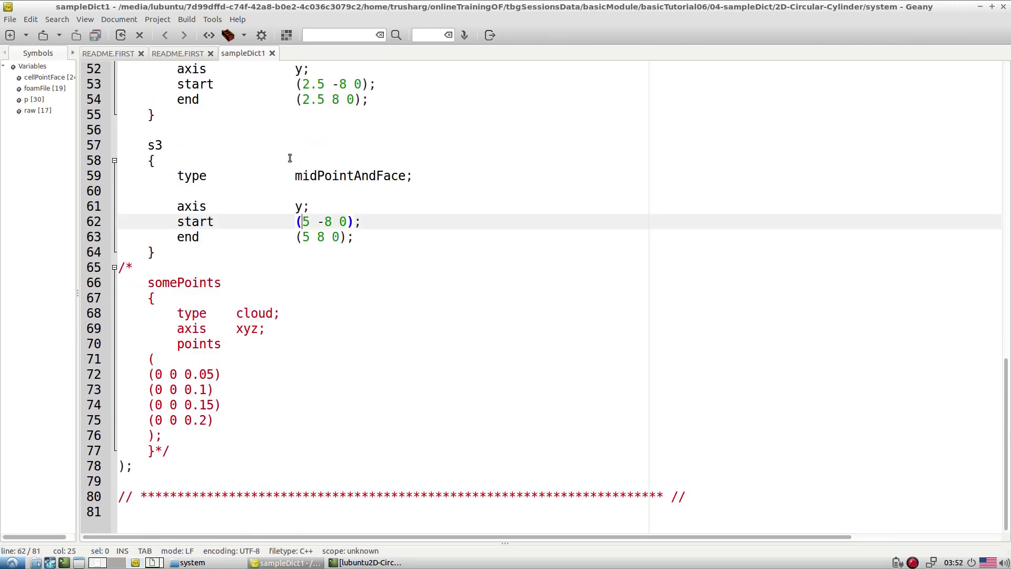
# Return to the user guide and read the explanations of the sampleDict entries following Table 6.8 on page U-186
pyautogui.click(97, 562)
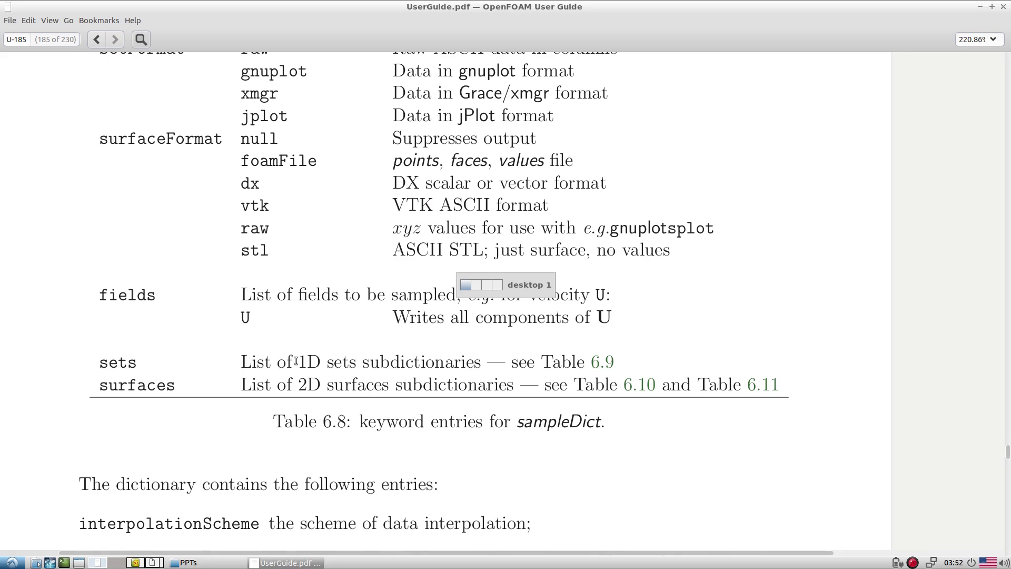
pyautogui.scroll(-4, 296, 361)
pyautogui.scroll(-15, 296, 360)
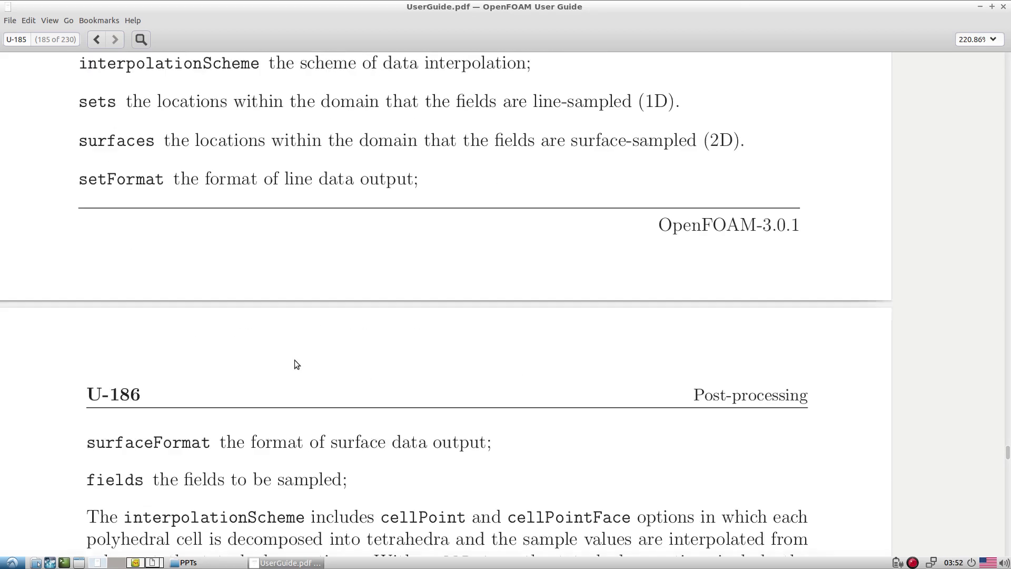
pyautogui.scroll(-8, 296, 361)
pyautogui.scroll(7, 295, 360)
pyautogui.scroll(8, 295, 359)
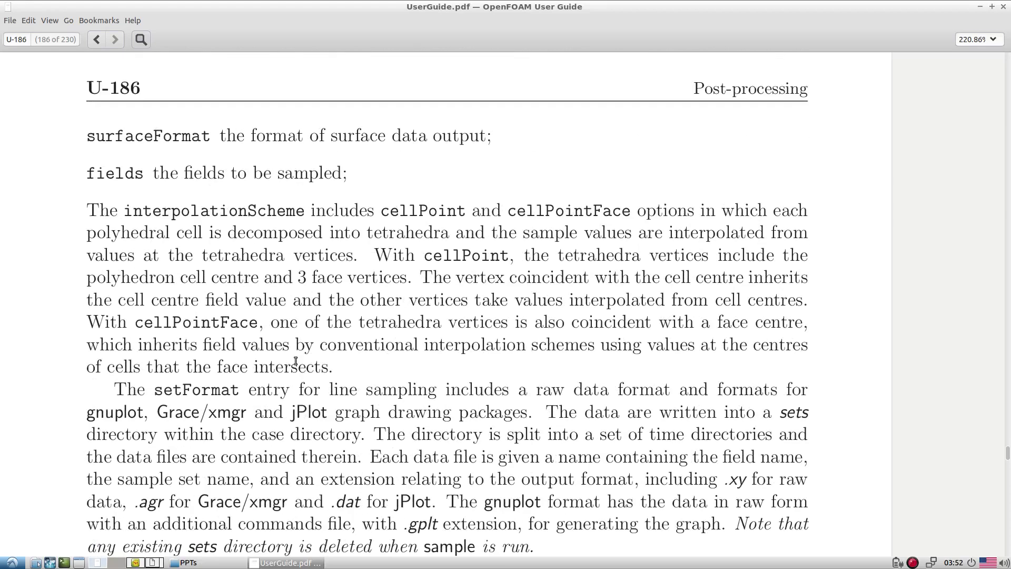
pyautogui.scroll(-3, 295, 360)
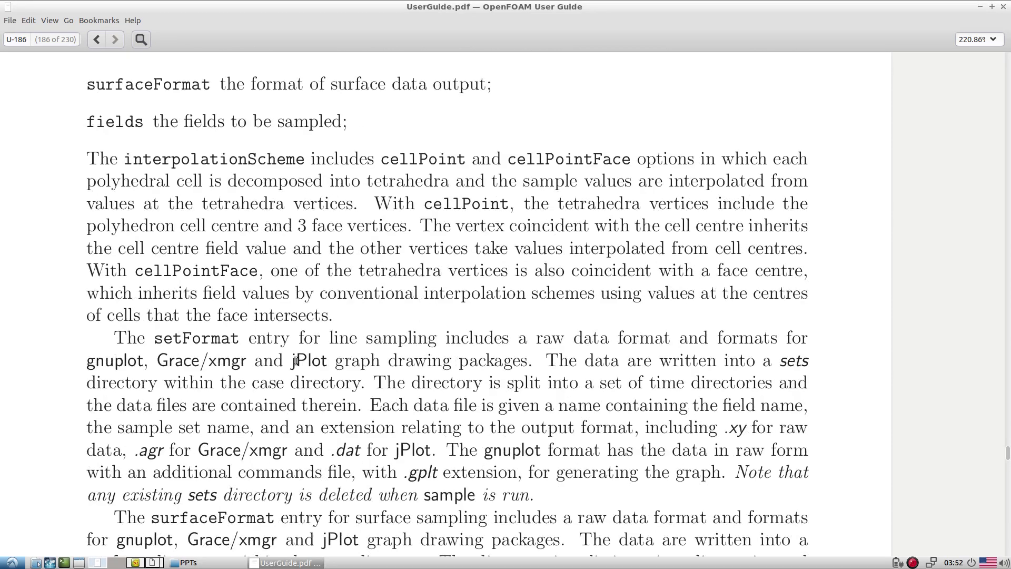
# Follow the Table 6.9 reference in the sets row of Table 6.8 and bring the sets sub-dictionary entries into view
pyautogui.scroll(11, 319, 361)
pyautogui.scroll(7, 319, 363)
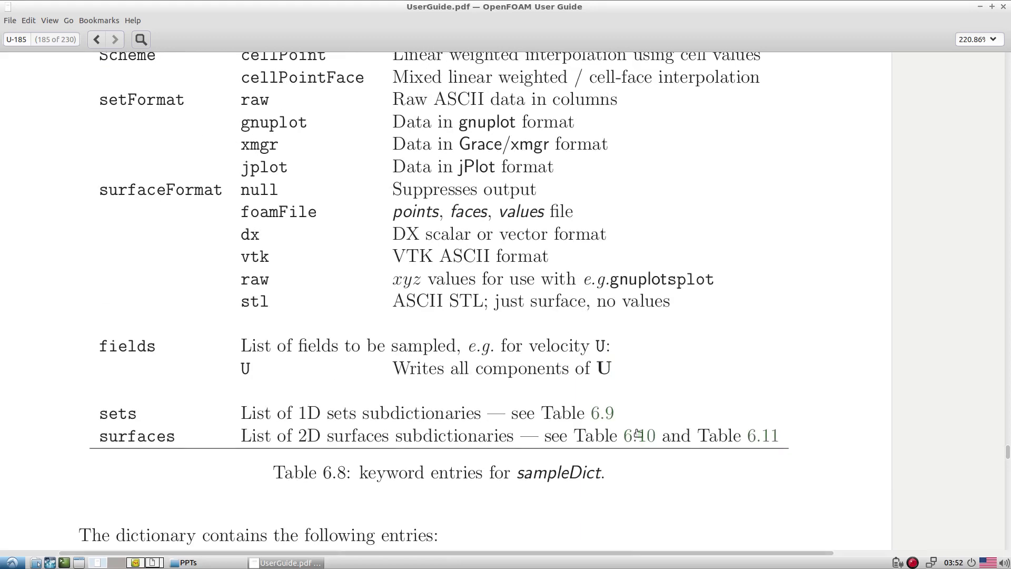
pyautogui.click(597, 416)
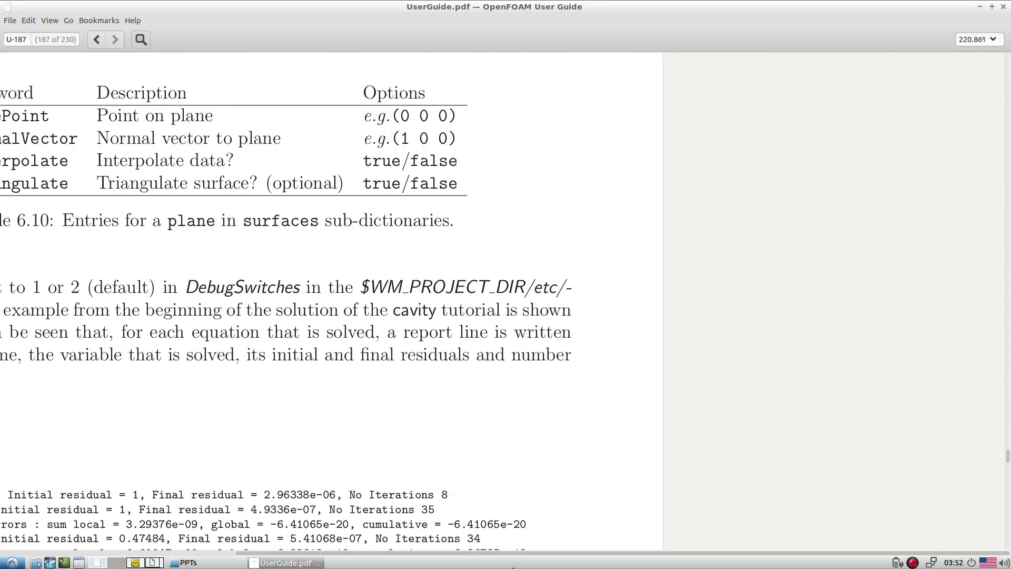
pyautogui.moveTo(351, 551); pyautogui.dragTo(204, 552)
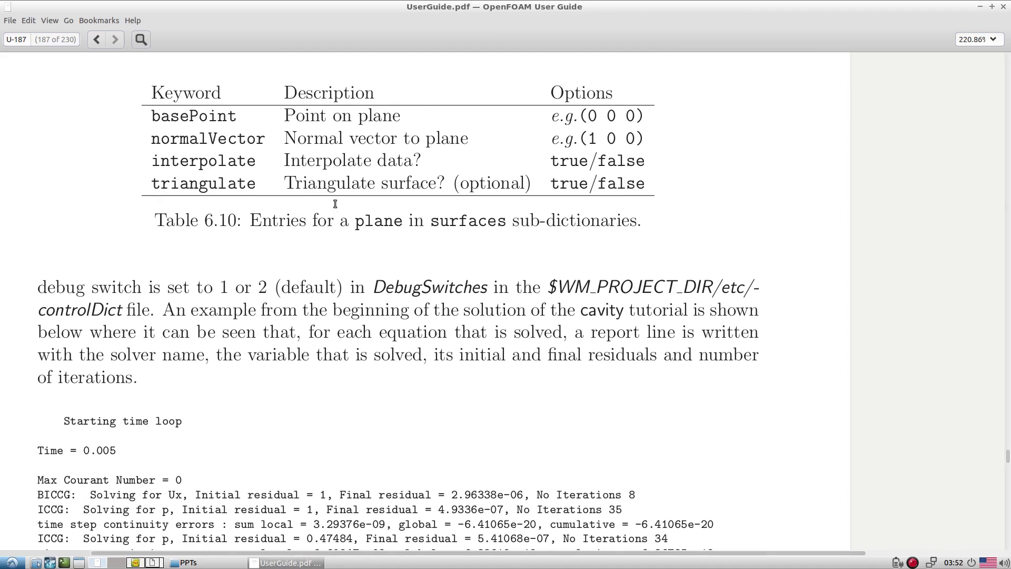
pyautogui.scroll(8, 335, 204)
pyautogui.scroll(-2, 334, 203)
pyautogui.scroll(2, 390, 290)
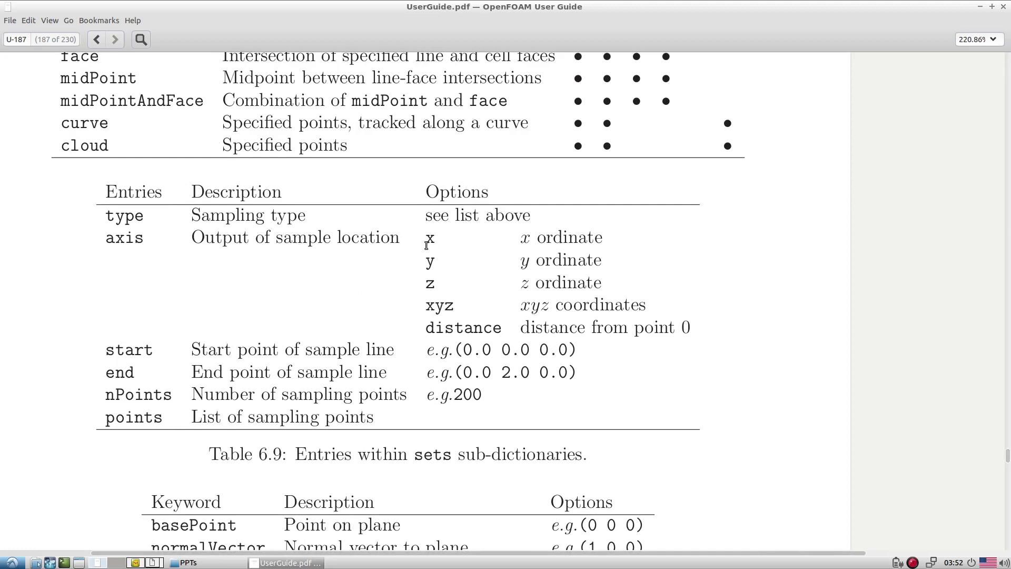
# Examine the axis entry in Table 6.9 with its options x, y, z, xyz and distance
pyautogui.moveTo(108, 242); pyautogui.dragTo(520, 296)
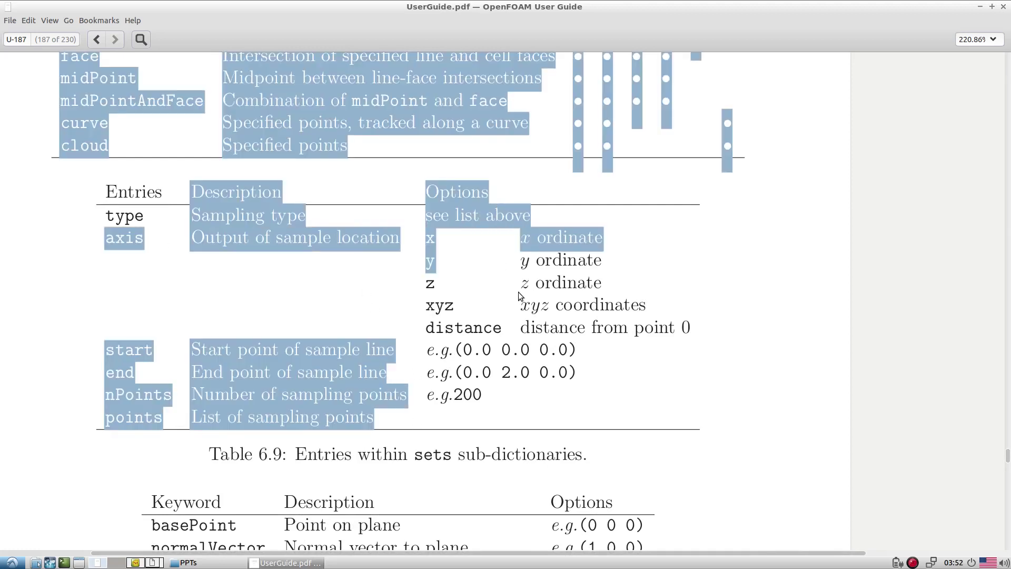
pyautogui.doubleClick(520, 296)
pyautogui.click(625, 336)
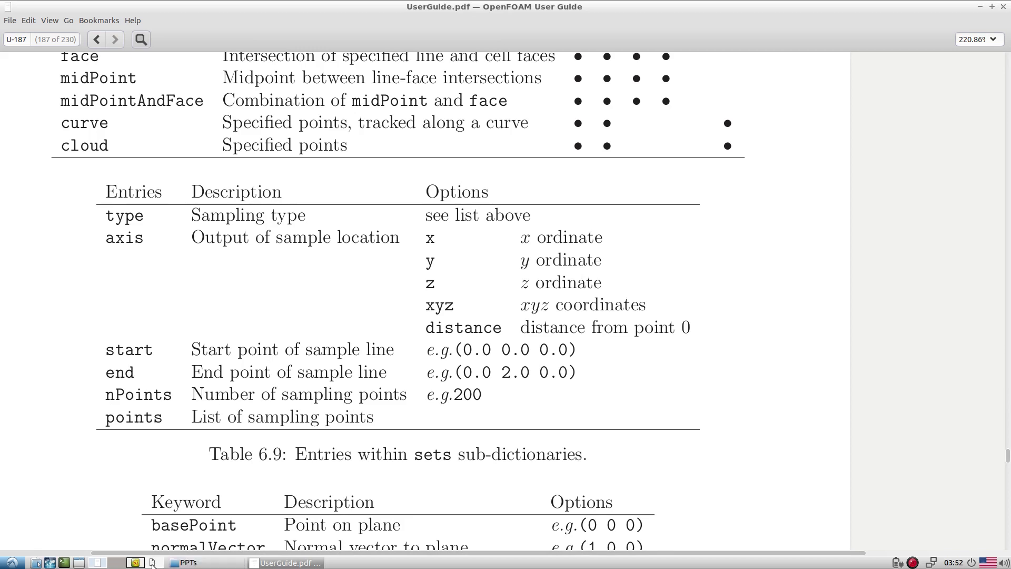
# Switch back to sampleDict1 and examine the commented uniform type and nPoints lines in set s1
pyautogui.hotkey('ctrl', 'alt', 'Right')
pyautogui.scroll(5, 245, 295)
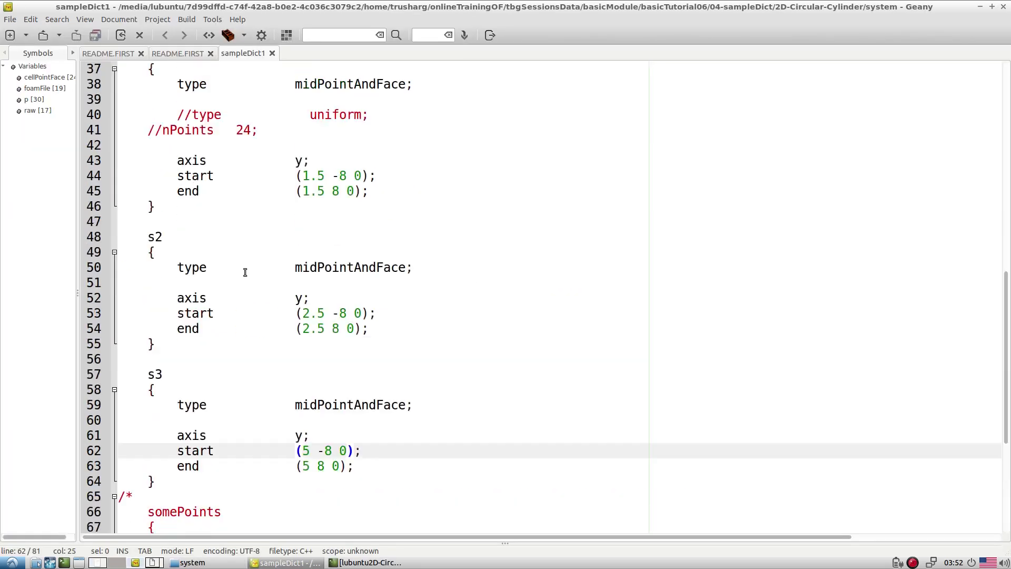
pyautogui.scroll(1, 245, 272)
pyautogui.scroll(1, 245, 272)
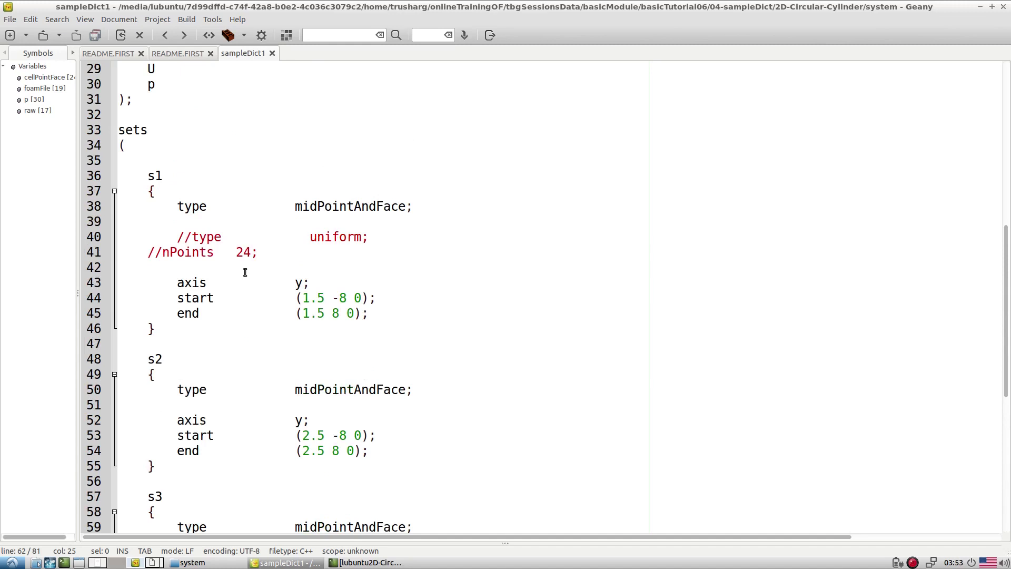
pyautogui.click(163, 254)
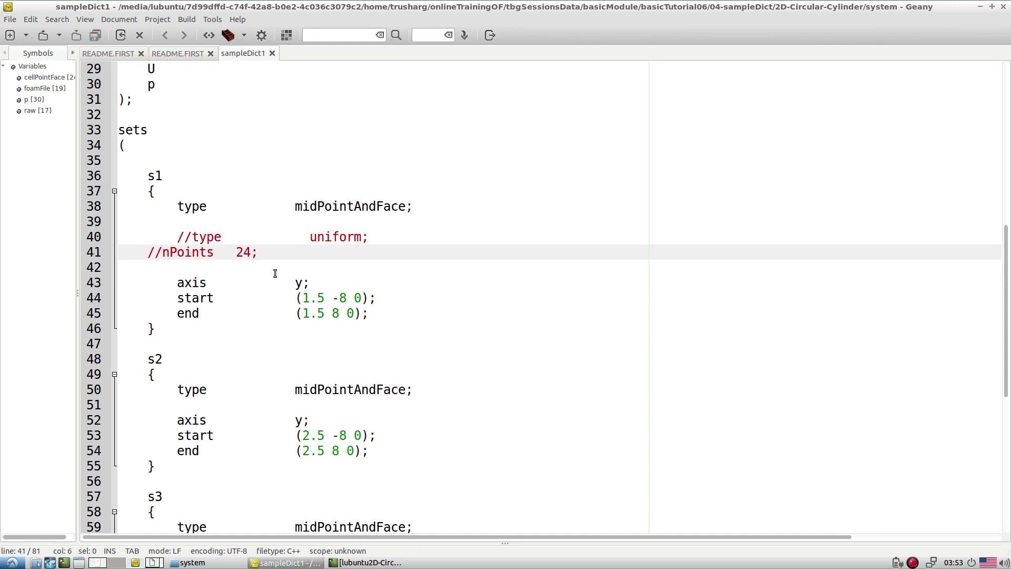
# Return to Table 6.9 in the user guide and examine the sampling types from uniform through curve with their sample locations
pyautogui.click(91, 562)
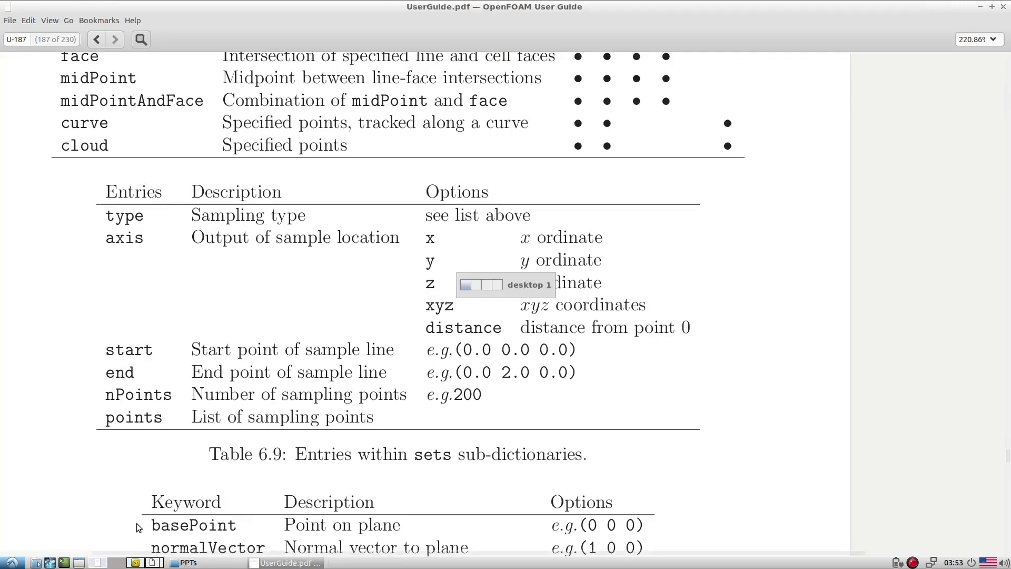
pyautogui.scroll(2, 330, 309)
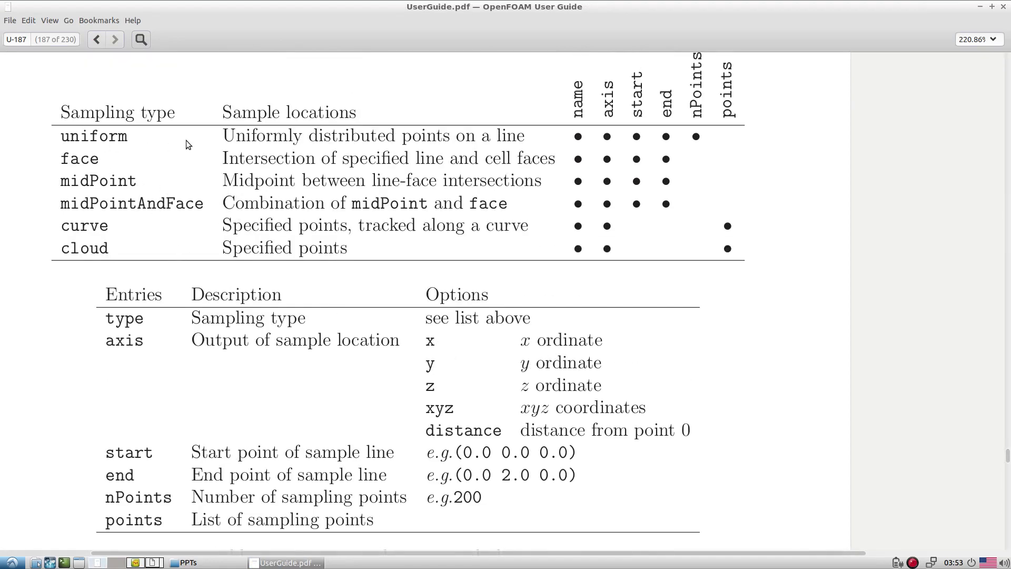
pyautogui.tripleClick(475, 139)
pyautogui.click(475, 139)
pyautogui.doubleClick(448, 181)
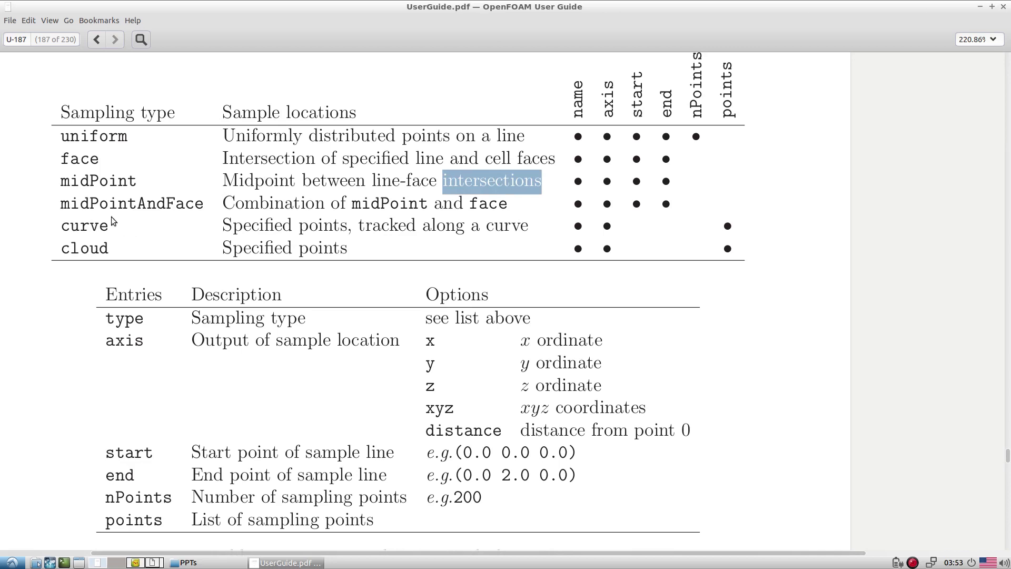
pyautogui.click(379, 211)
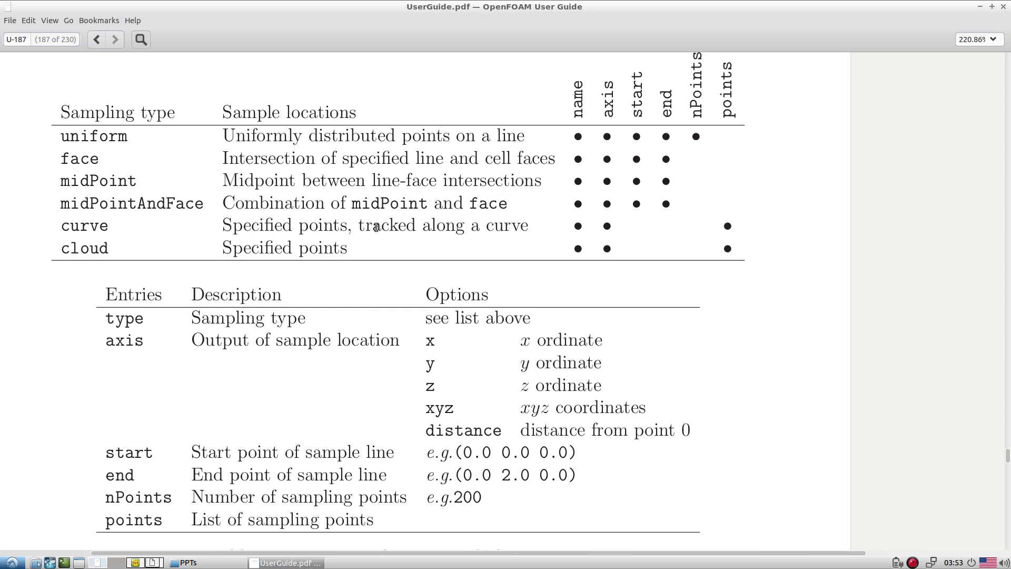
pyautogui.doubleClick(484, 226)
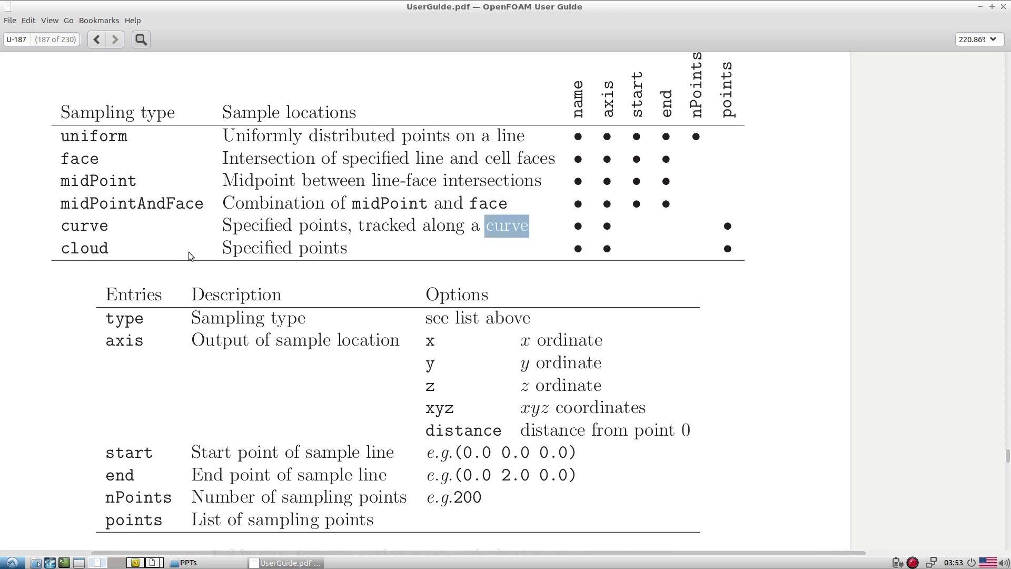
# Examine the cloud and uniform sampling types and the nPoints description in Table 6.9 of the user guide
pyautogui.tripleClick(227, 247)
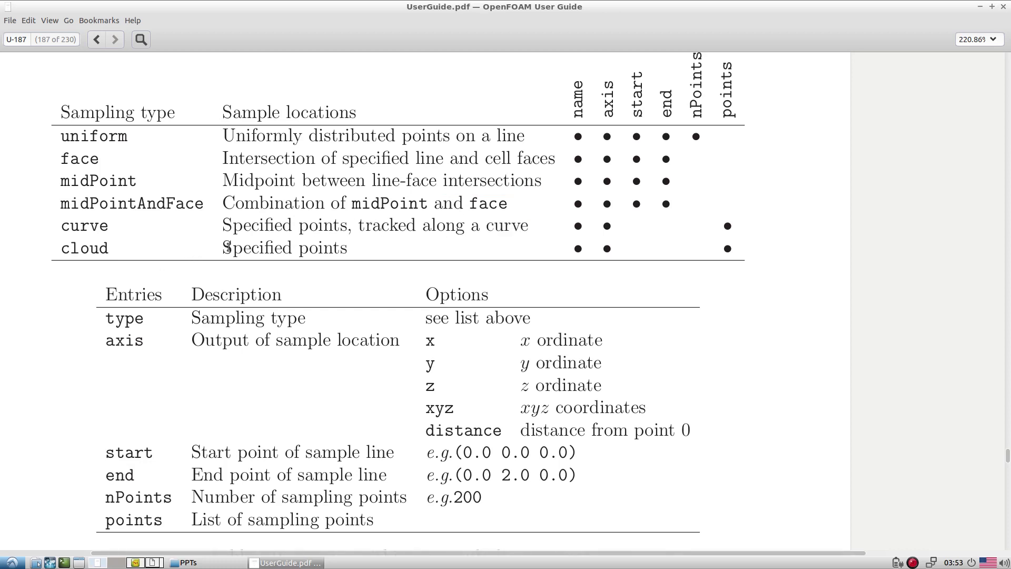
pyautogui.click(366, 265)
pyautogui.doubleClick(103, 135)
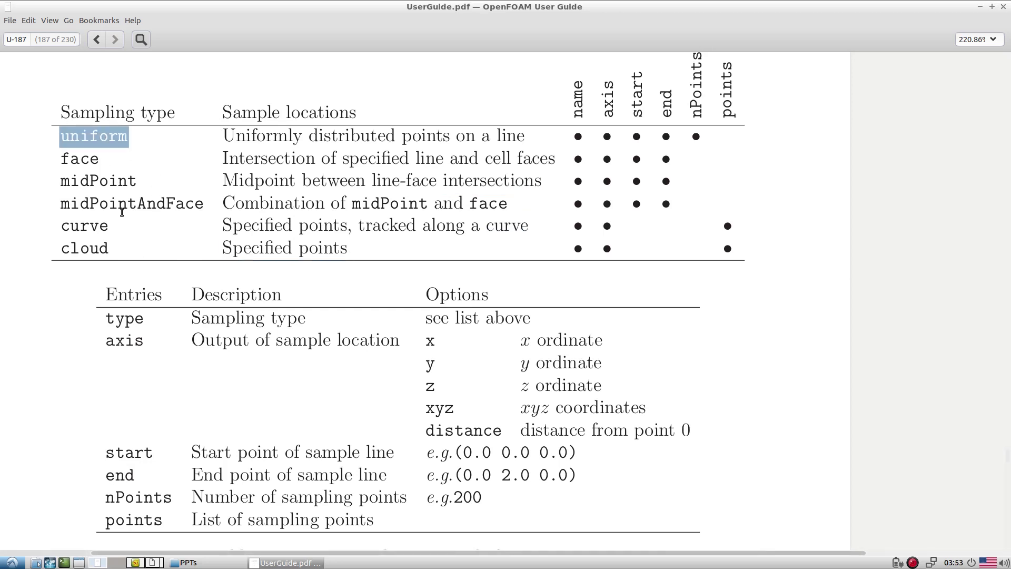
pyautogui.moveTo(193, 498); pyautogui.dragTo(399, 493)
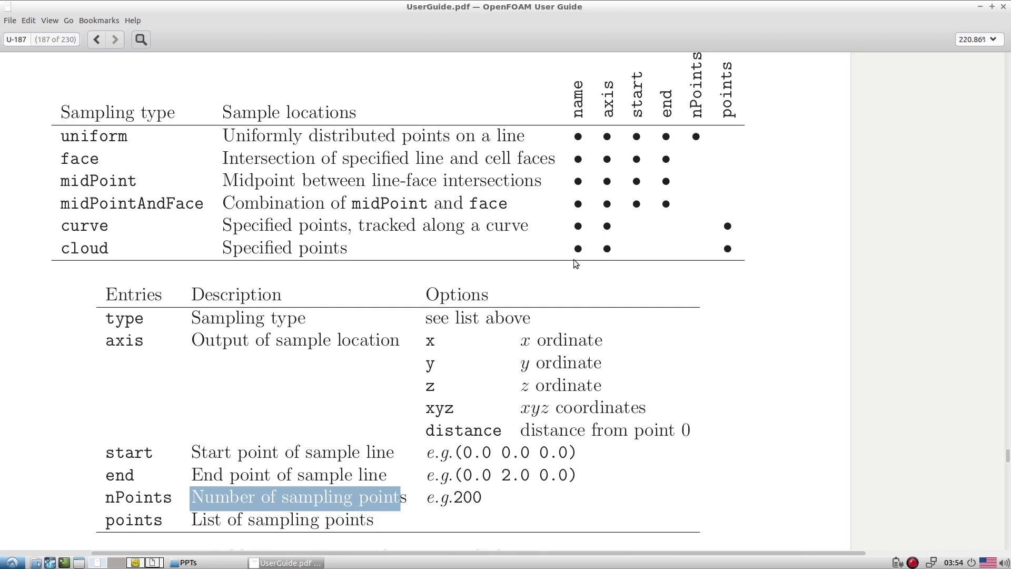
# Switch back to sampleDict1 and compare the midPointAndFace type in set s1 with the commented uniform type and nPoints lines
pyautogui.hotkey('ctrl', 'alt', 'Right')
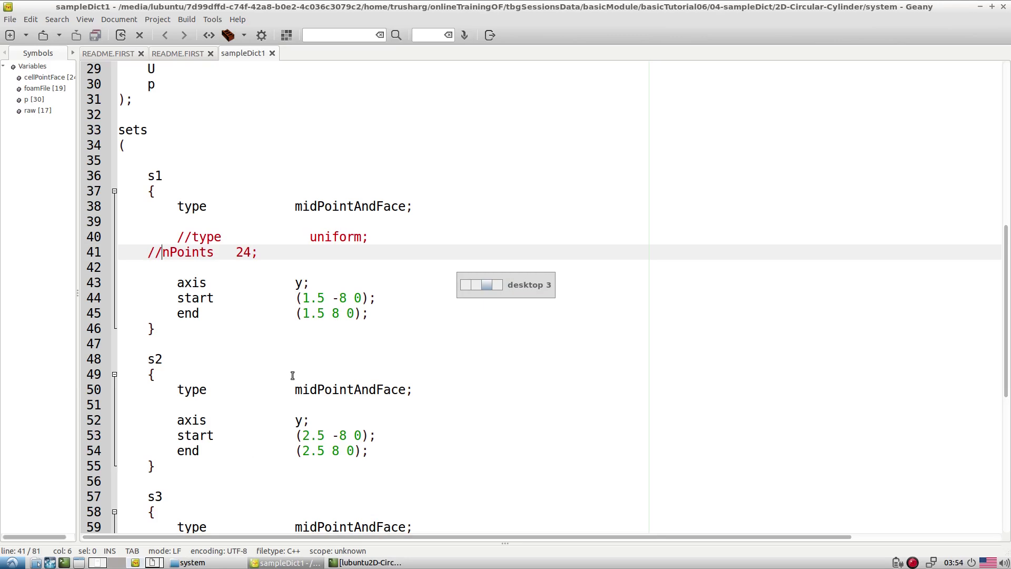
pyautogui.click(315, 324)
pyautogui.tripleClick(342, 201)
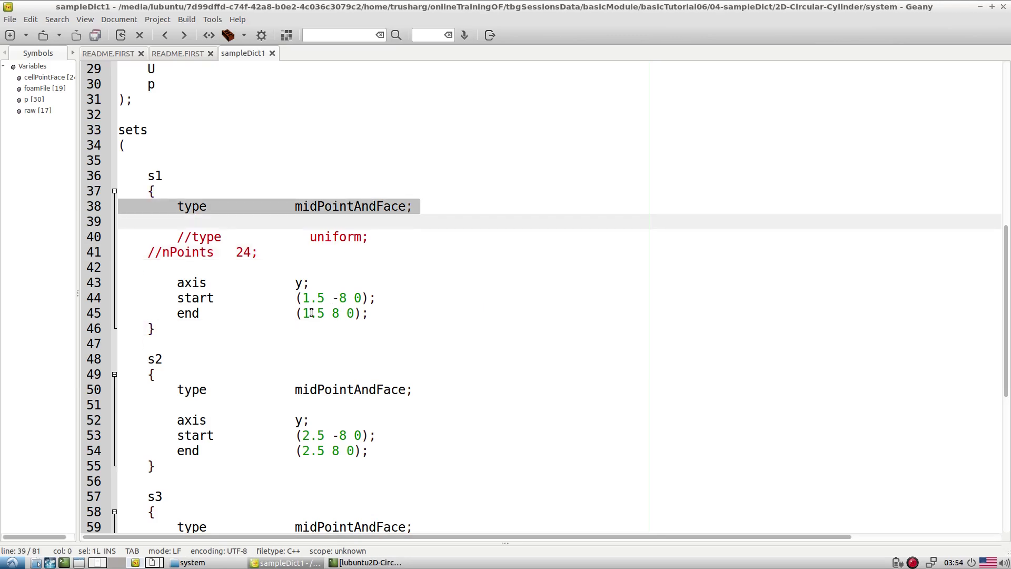
pyautogui.tripleClick(214, 256)
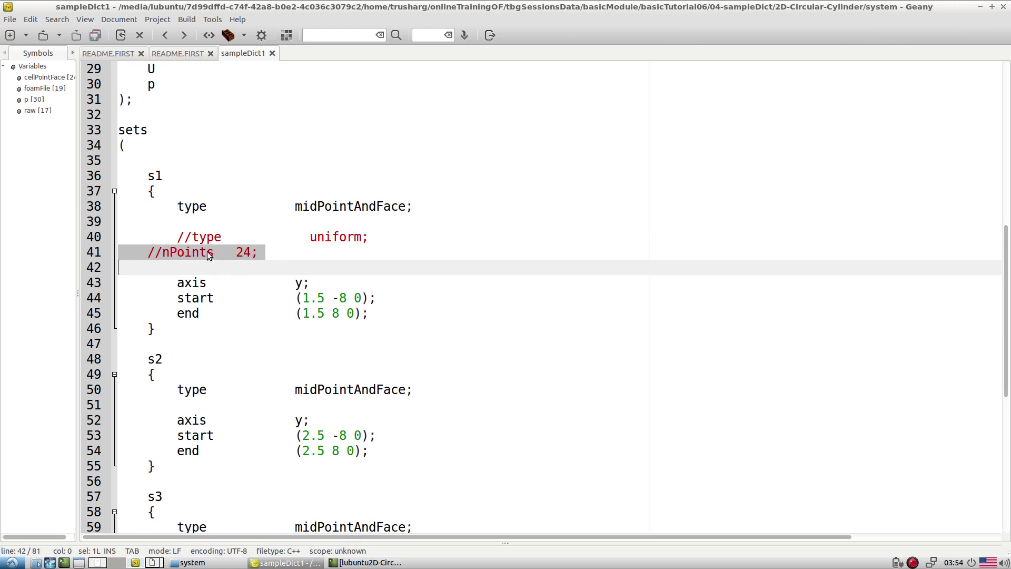
pyautogui.tripleClick(345, 235)
pyautogui.click(331, 250)
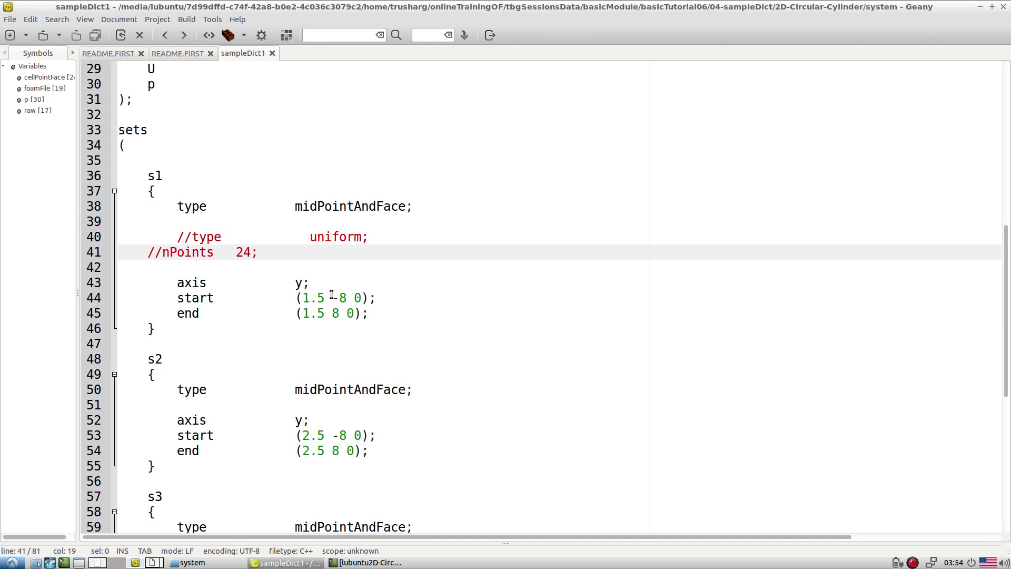
# Examine the start and end coordinates and nPoints value of set s1, and look over sets s2 and s3
pyautogui.moveTo(332, 298); pyautogui.dragTo(347, 298)
pyautogui.click(339, 314)
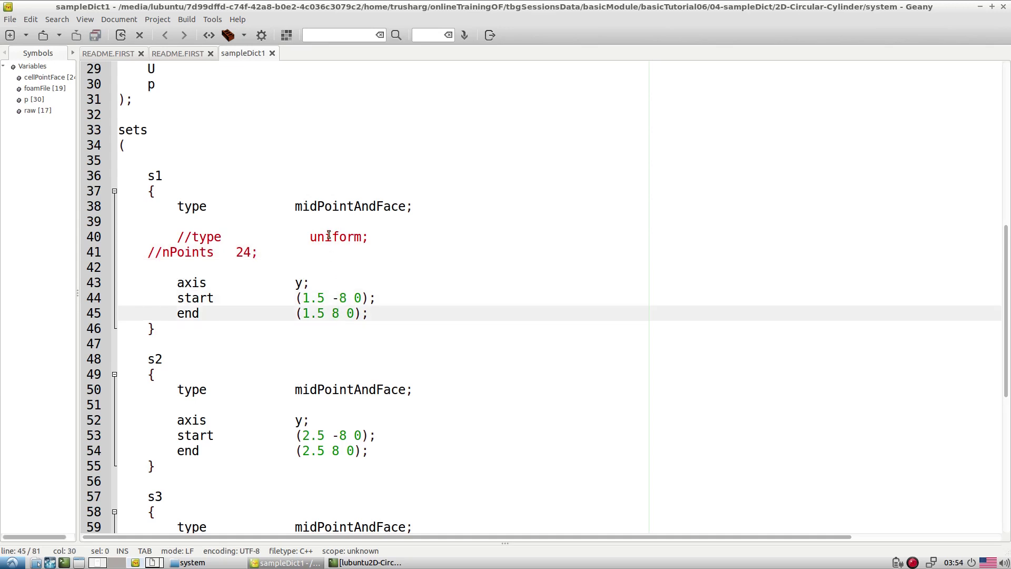
pyautogui.moveTo(248, 253); pyautogui.dragTo(224, 253)
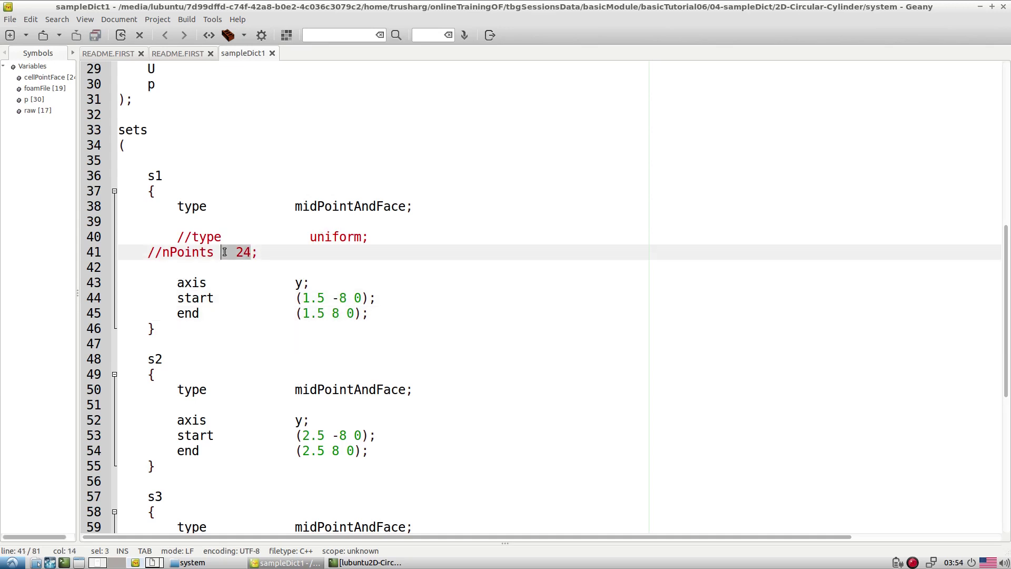
pyautogui.click(281, 260)
pyautogui.scroll(-4, 279, 245)
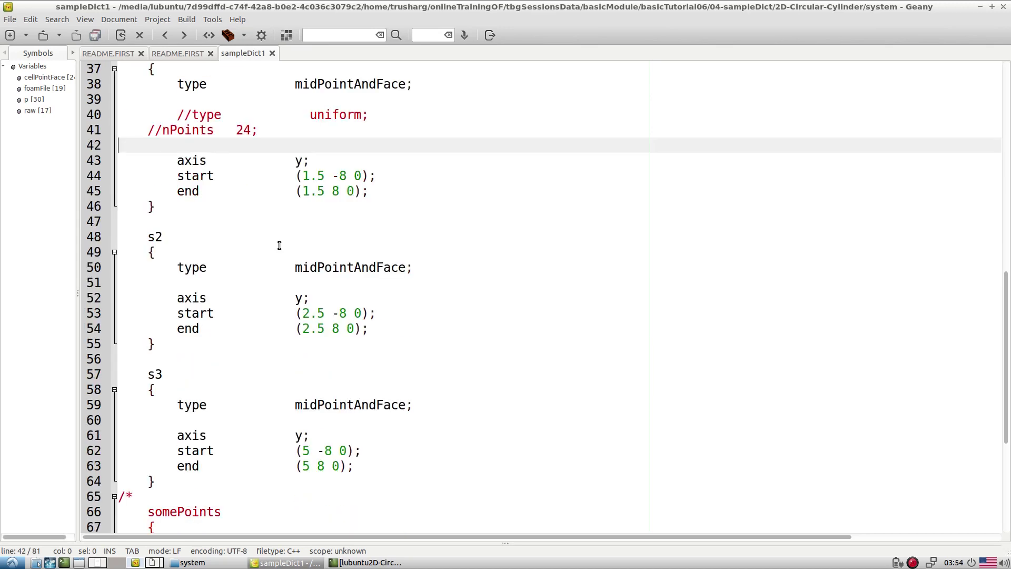
pyautogui.scroll(5, 279, 245)
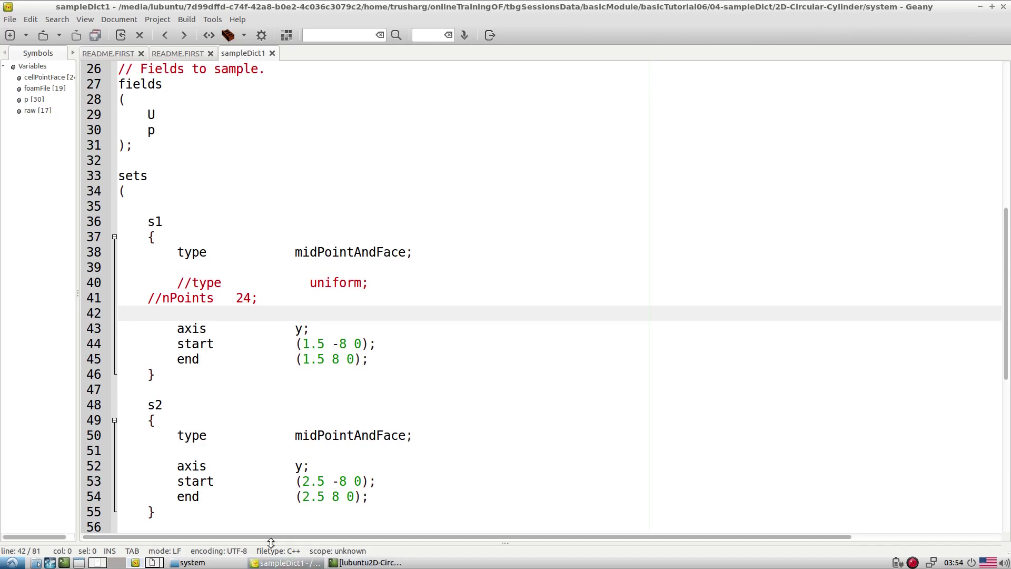
# Show the case's README.FIRST and select the whole command line sample -dict system/sampleDict1 -latestTime for reuse
pyautogui.click(178, 53)
pyautogui.scroll(-7, 241, 182)
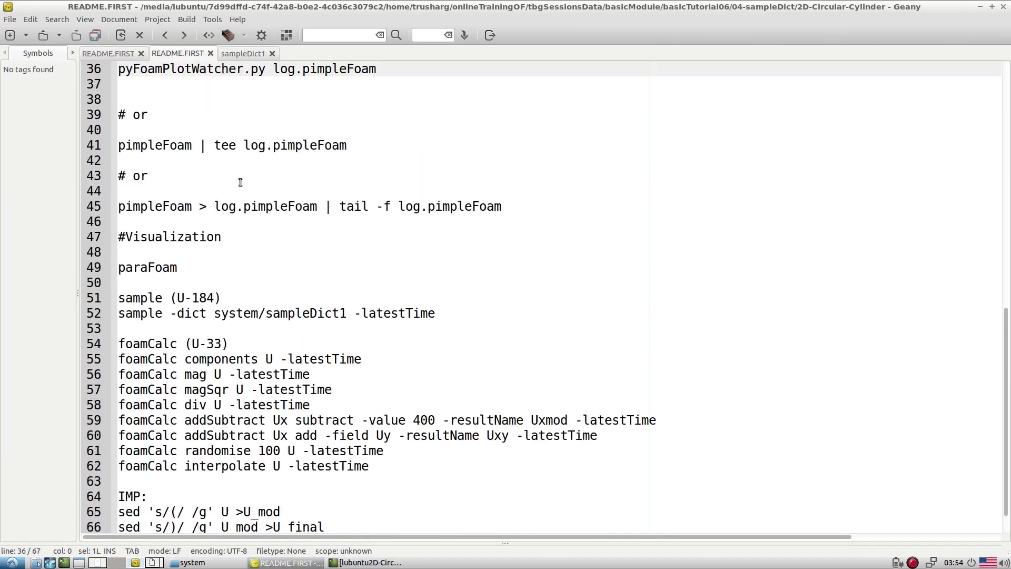
pyautogui.tripleClick(187, 312)
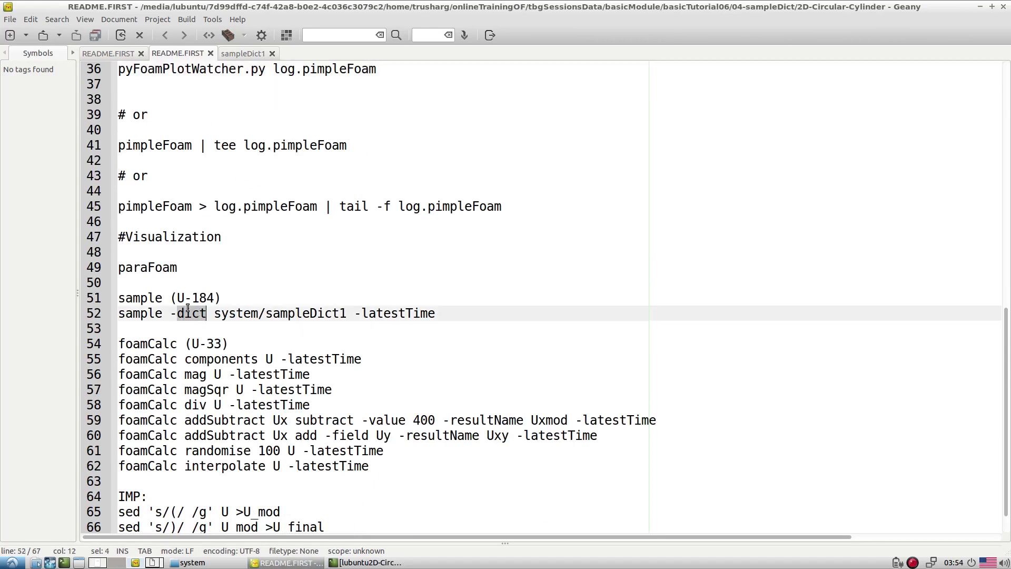
pyautogui.click(178, 319)
pyautogui.moveTo(162, 313); pyautogui.dragTo(174, 316)
pyautogui.click(213, 314)
pyautogui.moveTo(349, 312); pyautogui.dragTo(118, 313)
pyautogui.click(413, 313)
pyautogui.moveTo(442, 312); pyautogui.dragTo(117, 314)
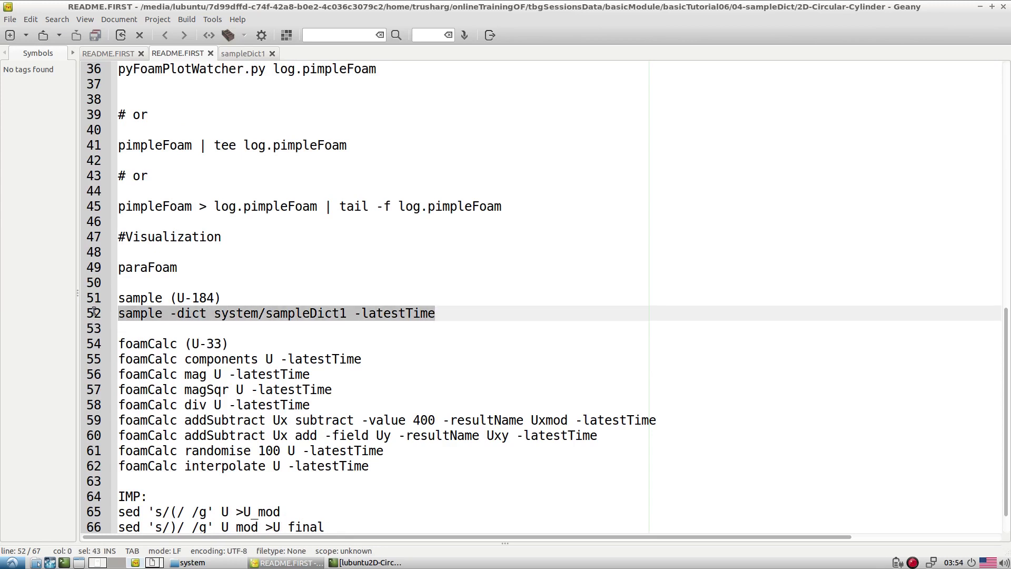
# Switch to the terminal and list the contents of the 2D-Circular-Cylinder case directory
pyautogui.click(345, 563)
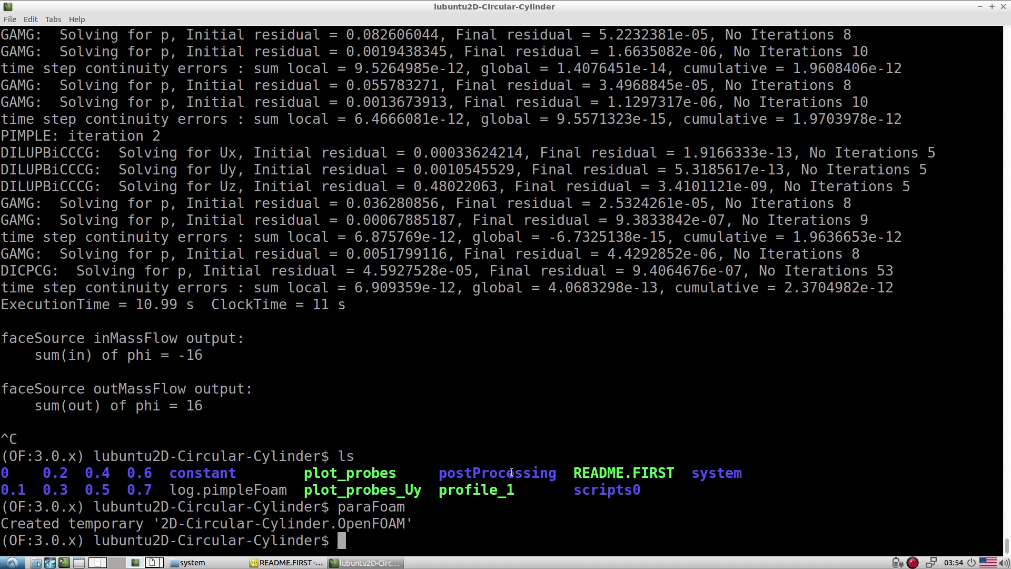
pyautogui.write('ls')
pyautogui.press('Return')
# Paste the sample command, replace its latestTime option to run sample -dict system/sampleDict1 -time 20, and check the sets read
pyautogui.middleClick(544, 471)
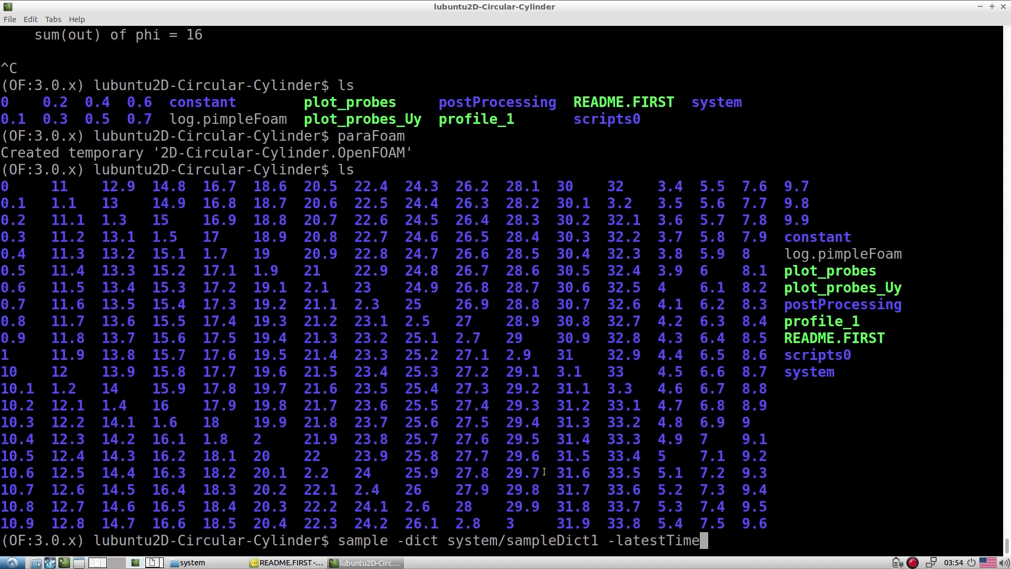
pyautogui.press('BackSpace')
pyautogui.press('BackSpace')
pyautogui.press('BackSpace')
pyautogui.press('BackSpace')
pyautogui.press('BackSpace')
pyautogui.press('BackSpace')
pyautogui.press('BackSpace')
pyautogui.press('BackSpace')
pyautogui.press('BackSpace')
pyautogui.press('BackSpace')
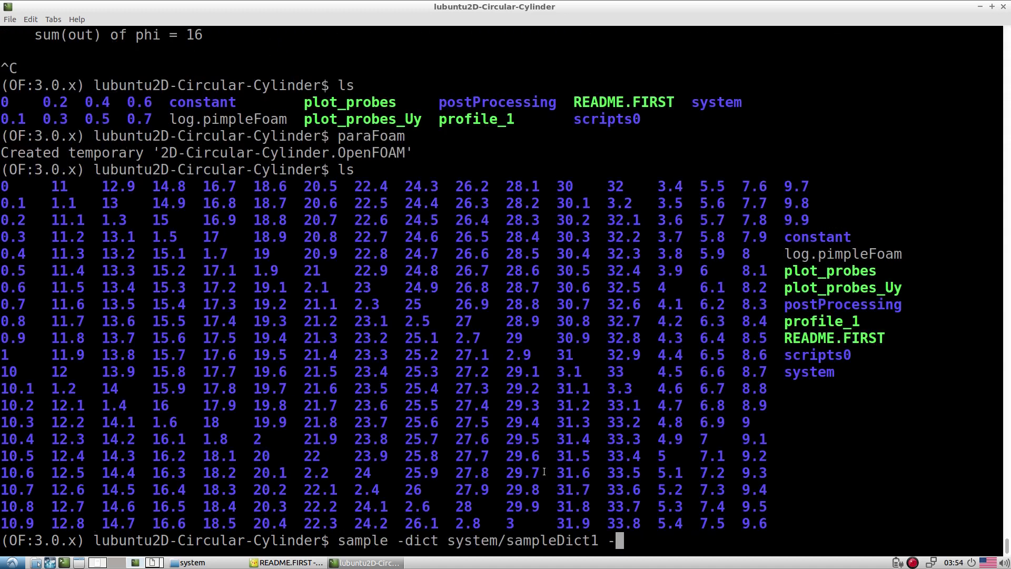
pyautogui.write('time 20')
pyautogui.press('Return')
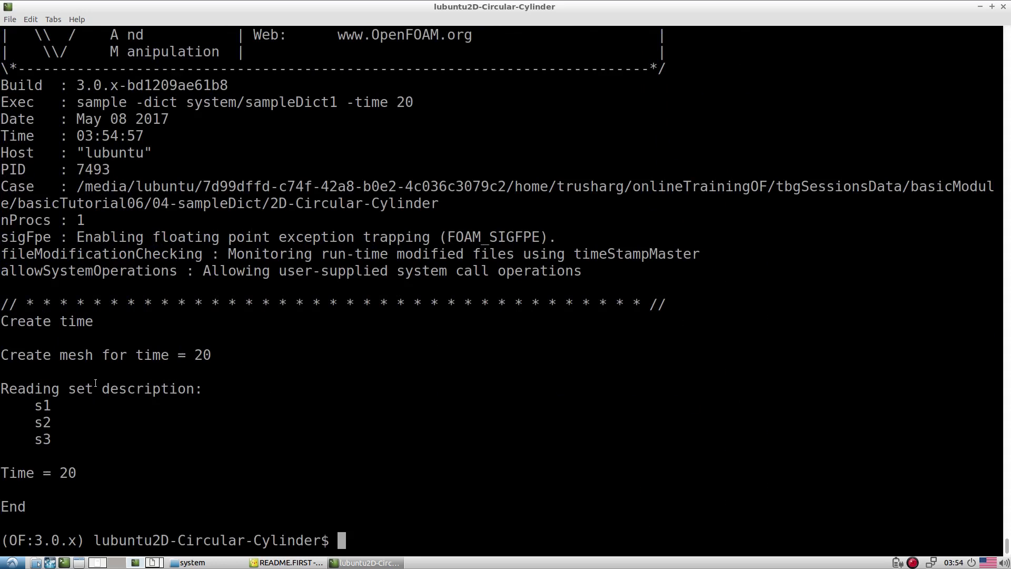
pyautogui.moveTo(32, 401); pyautogui.dragTo(138, 438)
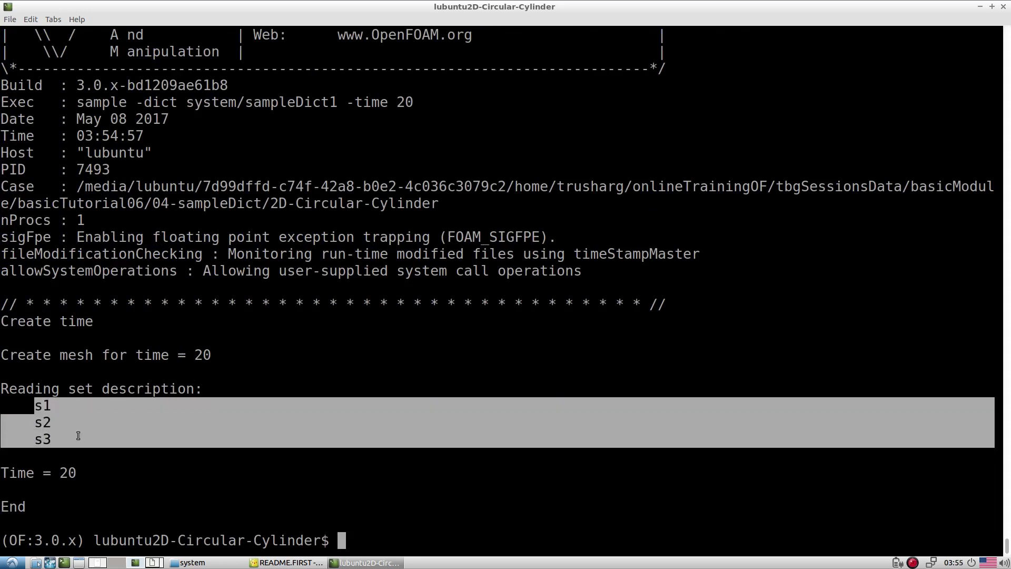
pyautogui.click(131, 435)
# Switch to the file manager and open the case's postProcessing/sets/20 folder to view the sampled files
pyautogui.click(191, 563)
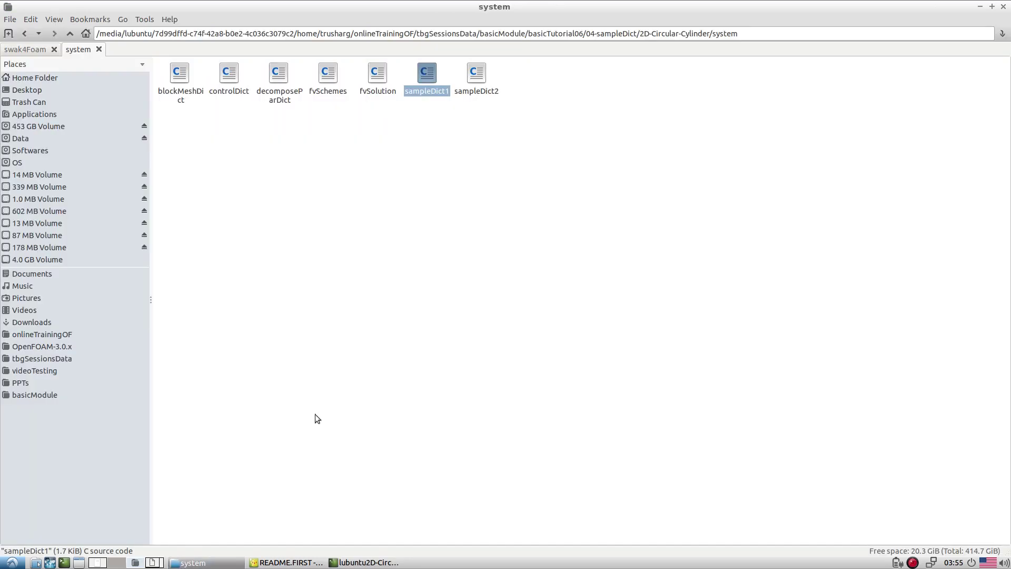
pyautogui.click(70, 34)
pyautogui.scroll(-10, 647, 334)
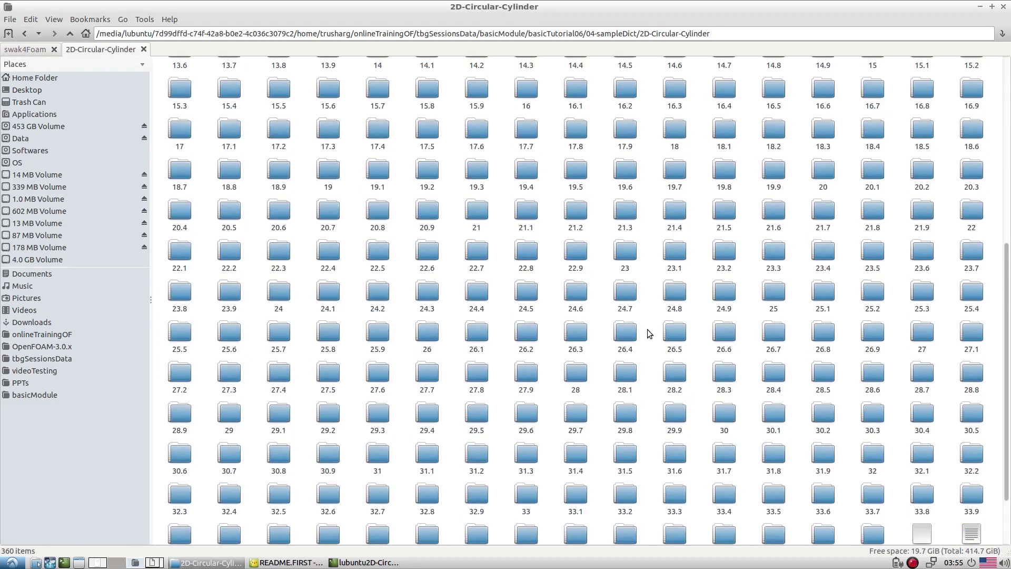
pyautogui.doubleClick(820, 477)
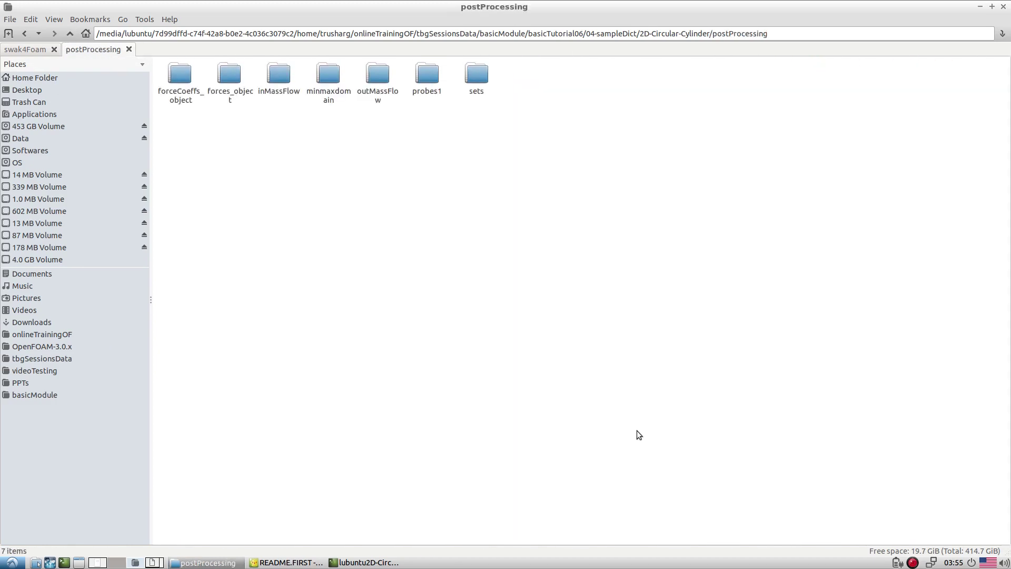
pyautogui.doubleClick(476, 79)
pyautogui.doubleClick(187, 82)
pyautogui.moveTo(425, 106); pyautogui.dragTo(174, 66)
pyautogui.click(216, 138)
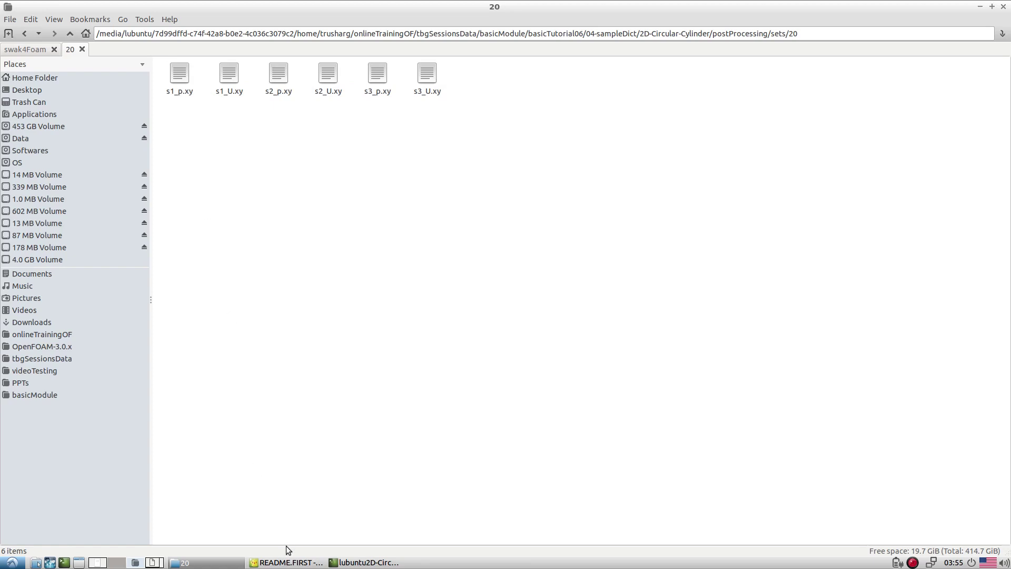
# Return to sampleDict1 and examine the sampled fields U and p and the names of sets s1 and s2
pyautogui.click(288, 561)
pyautogui.click(248, 57)
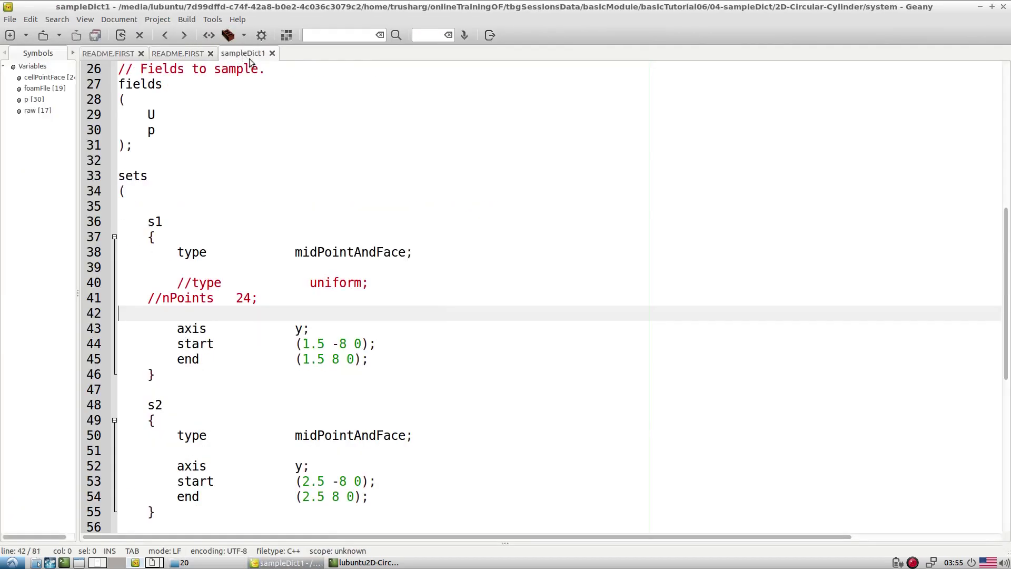
pyautogui.scroll(8, 258, 210)
pyautogui.scroll(-3, 261, 263)
pyautogui.moveTo(148, 358); pyautogui.dragTo(161, 370)
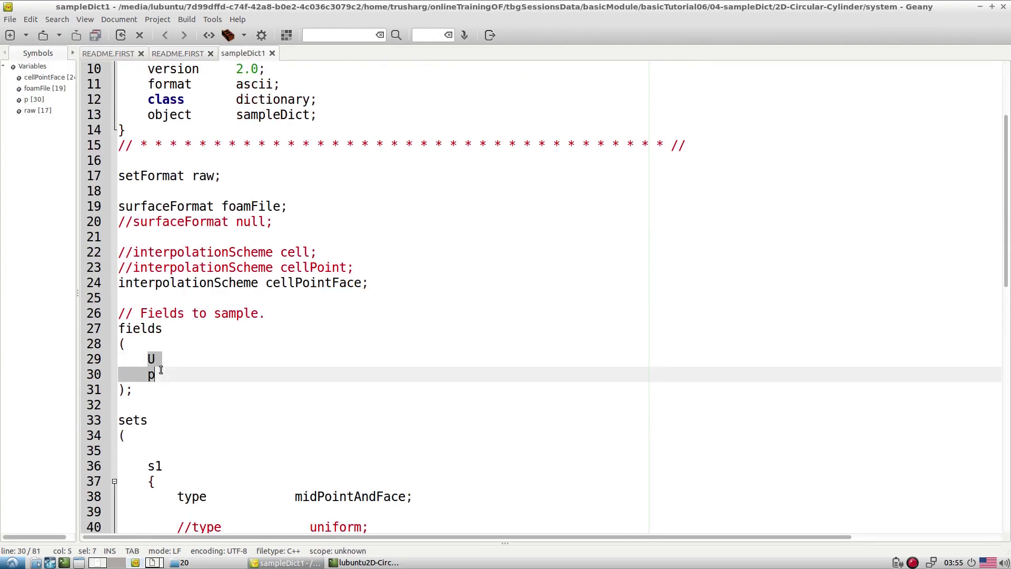
pyautogui.scroll(-7, 164, 375)
pyautogui.click(163, 130)
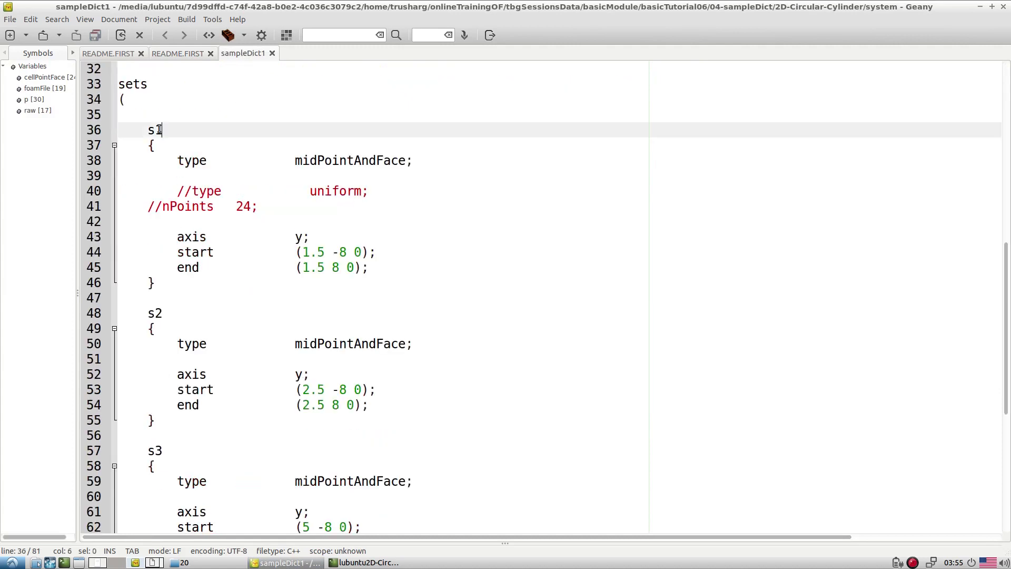
pyautogui.click(150, 311)
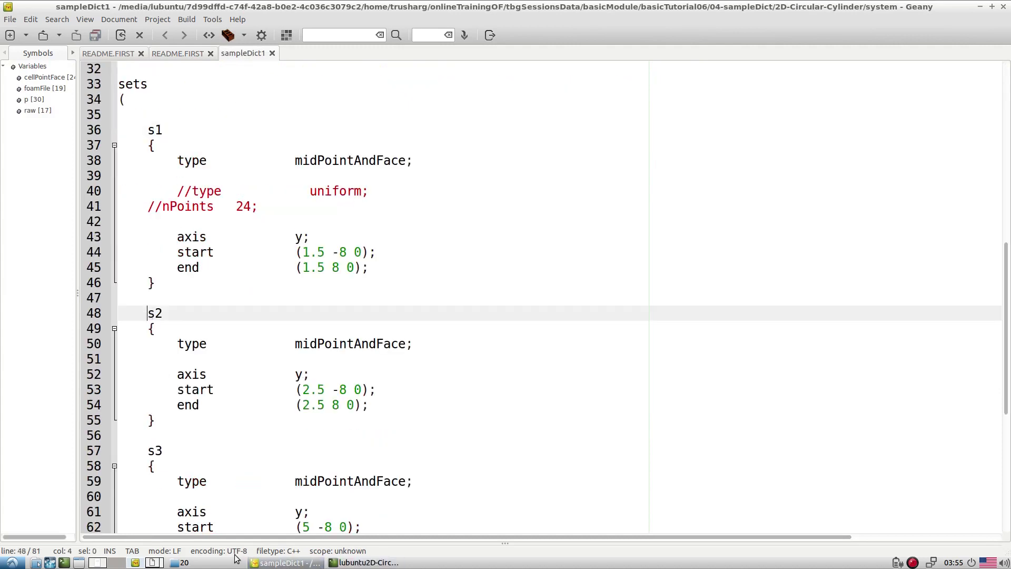
# Return to the time 20 sets folder, compare the p and U file names, and open s1_U.xy in the text editor
pyautogui.click(182, 562)
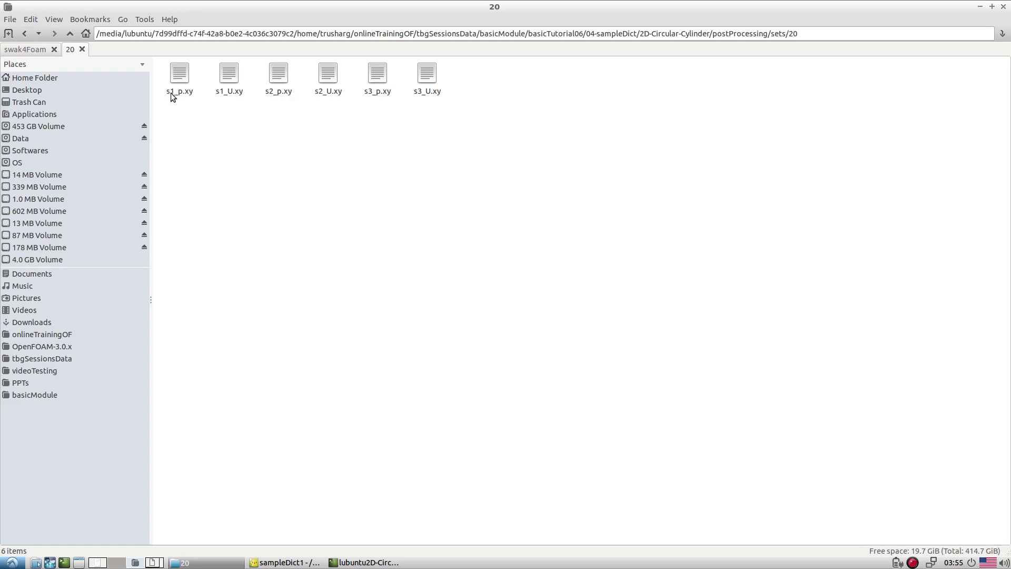
pyautogui.click(184, 92)
pyautogui.click(219, 92)
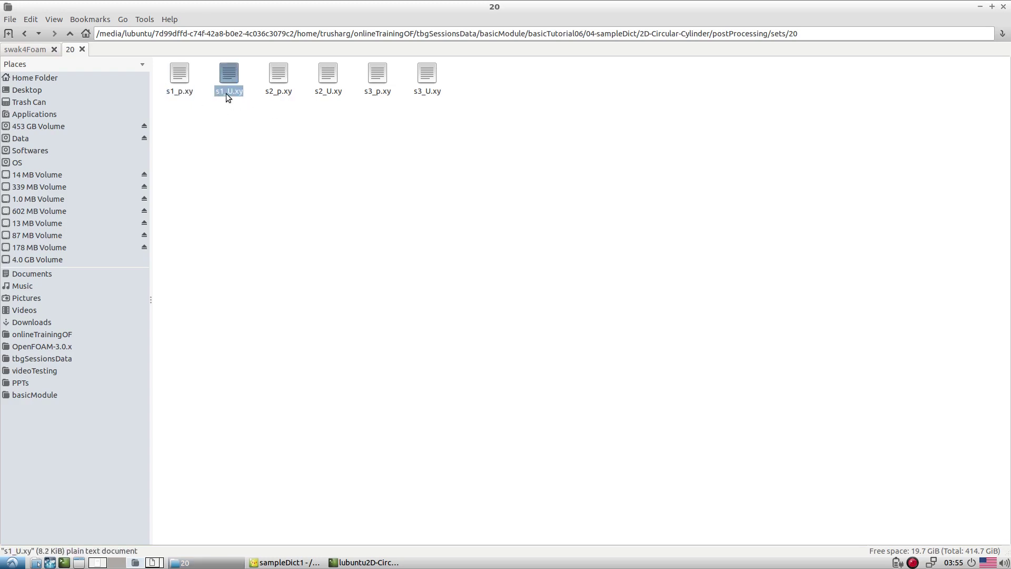
pyautogui.click(275, 92)
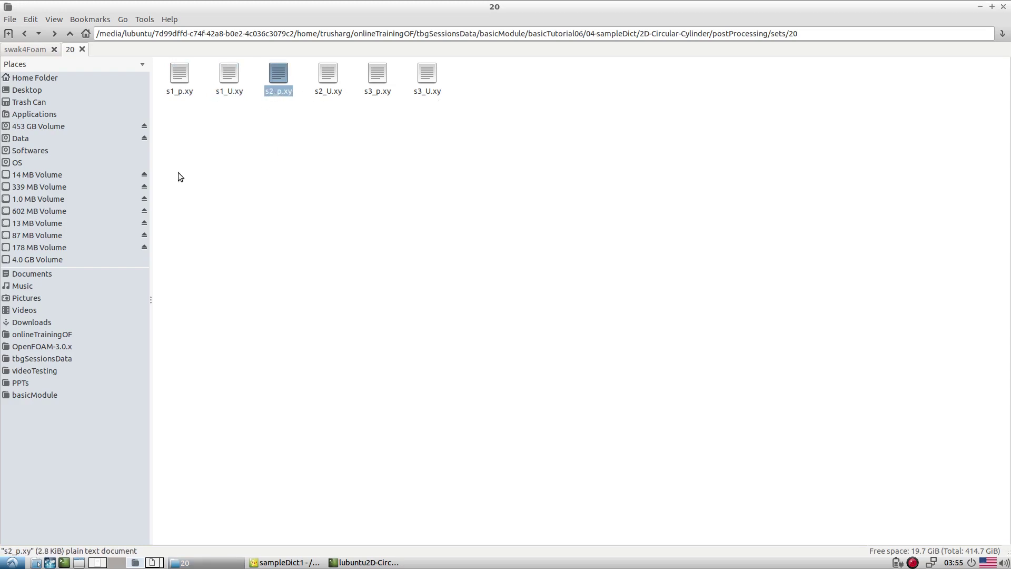
pyautogui.rightClick(228, 80)
pyautogui.click(245, 114)
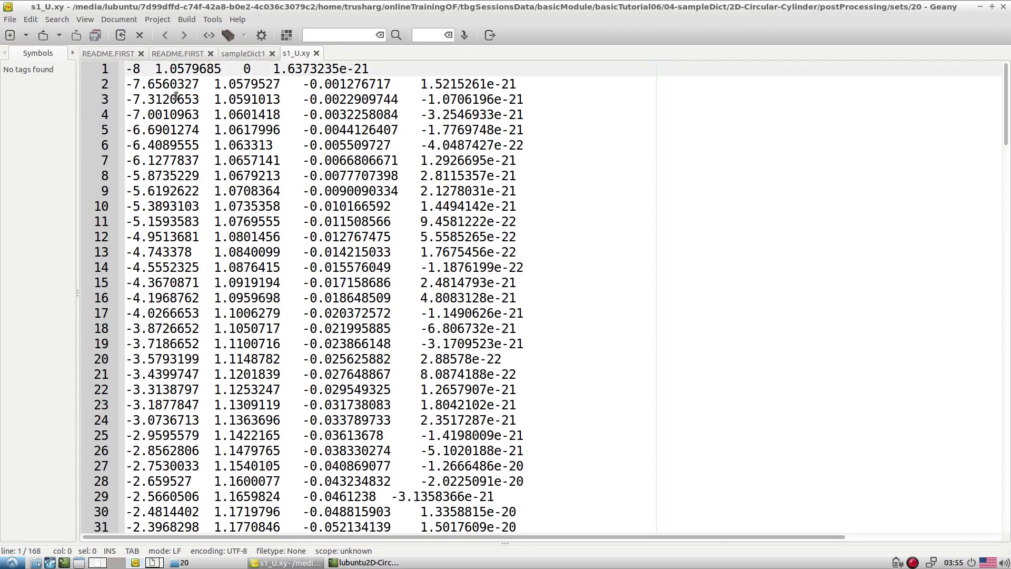
# Examine the y-coordinate column and the velocity component columns in s1_U.xy
pyautogui.click(138, 69)
pyautogui.scroll(-20, 175, 191)
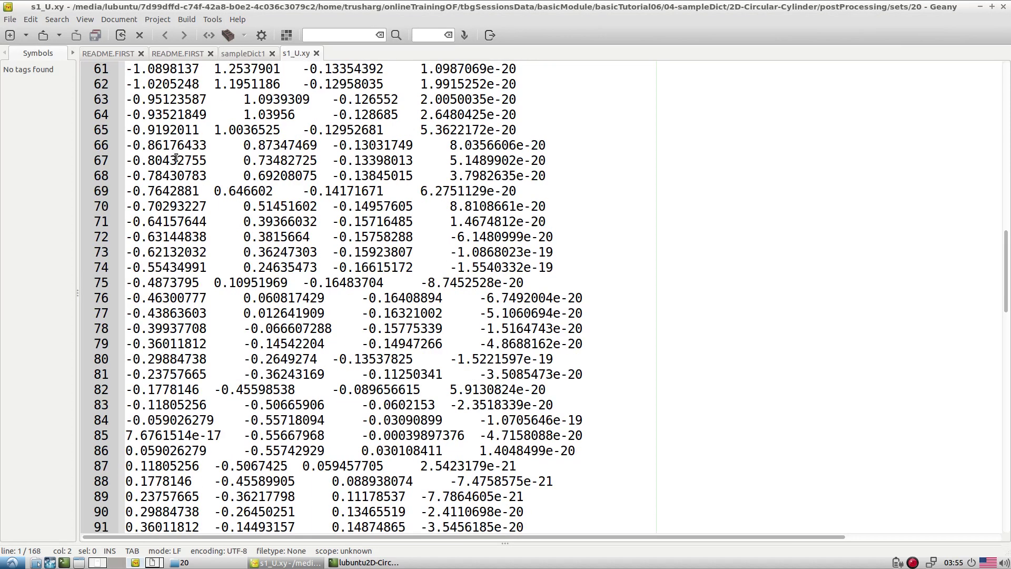
pyautogui.scroll(20, 224, 181)
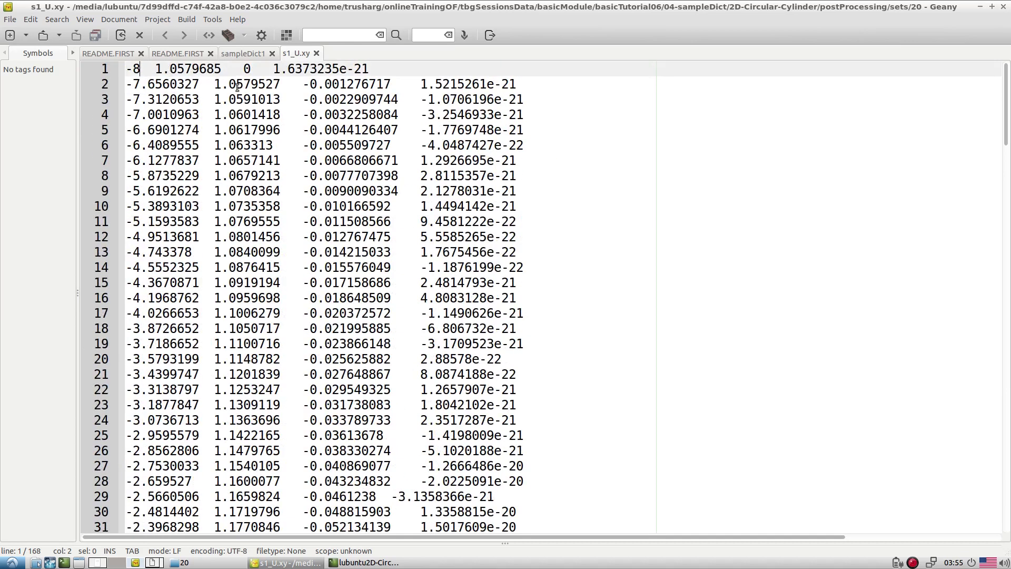
pyautogui.click(192, 69)
pyautogui.click(246, 69)
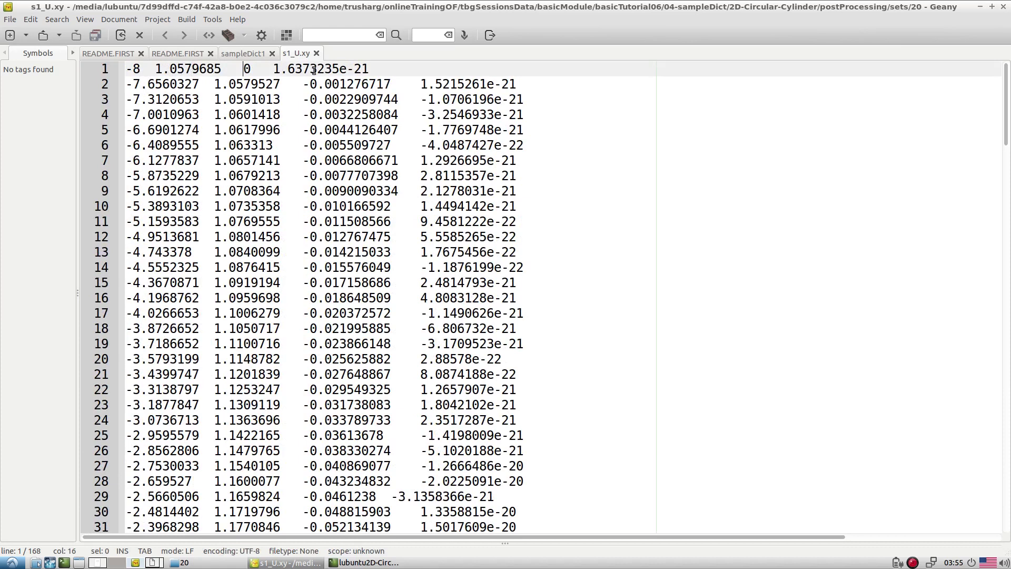
# Open s1_p.xy from the same time 20 sets folder in the text editor
pyautogui.click(43, 36)
pyautogui.doubleClick(371, 182)
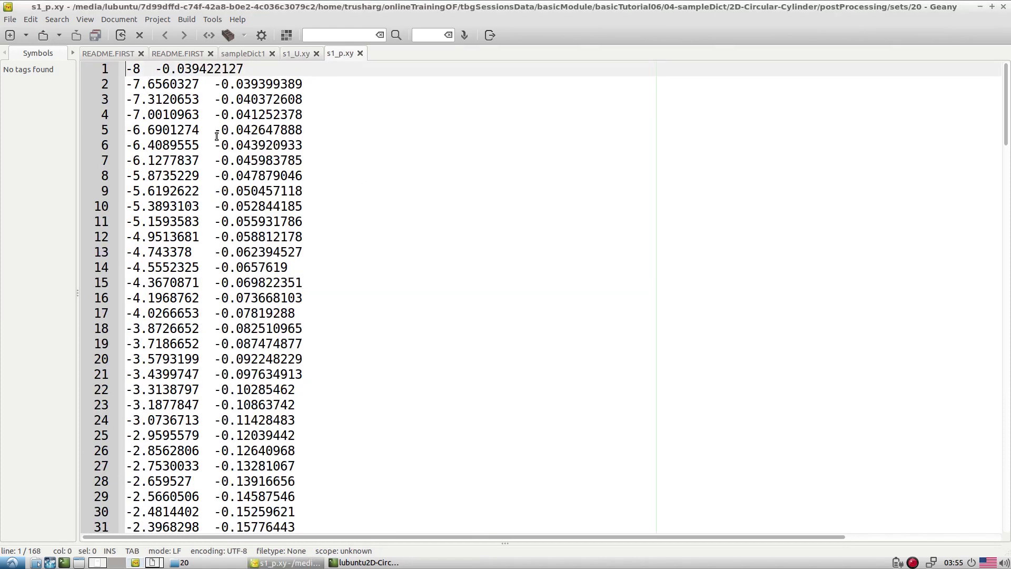
# Check the coordinate and pressure columns in s1_p.xy, and close the s1_p.xy and s1_U.xy files
pyautogui.click(138, 70)
pyautogui.scroll(-10, 191, 257)
pyautogui.scroll(10, 220, 359)
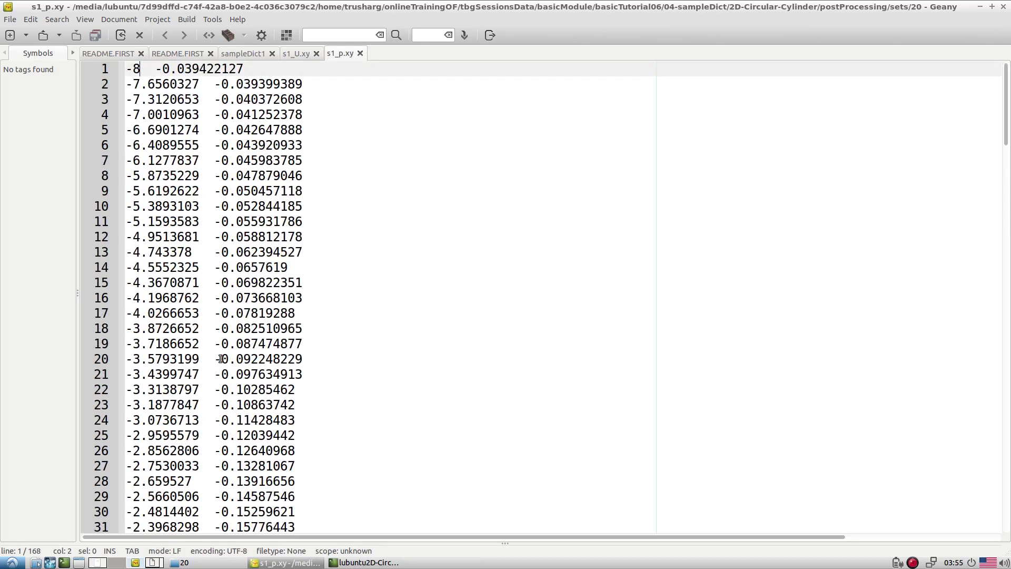
pyautogui.click(252, 130)
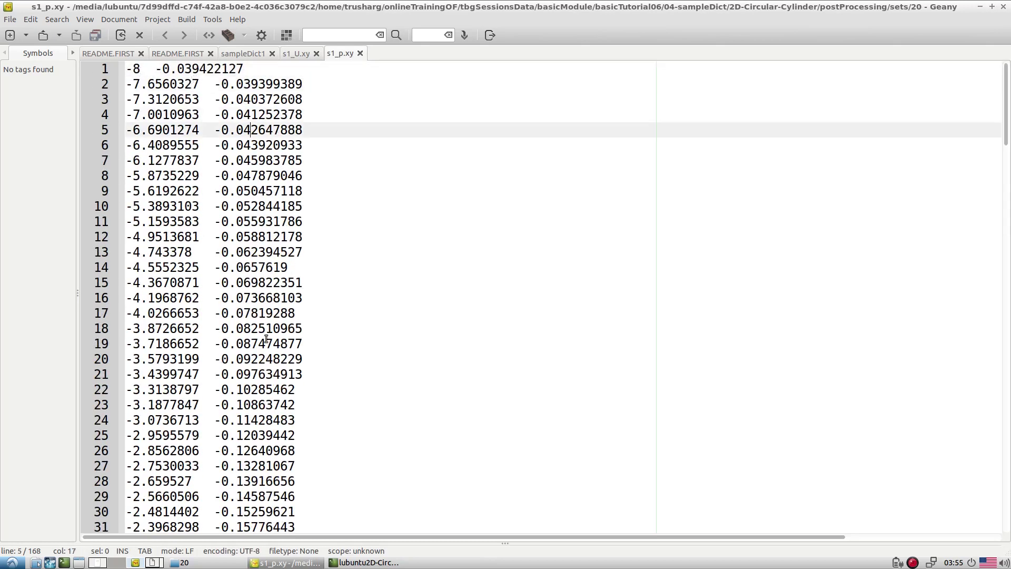
pyautogui.click(361, 53)
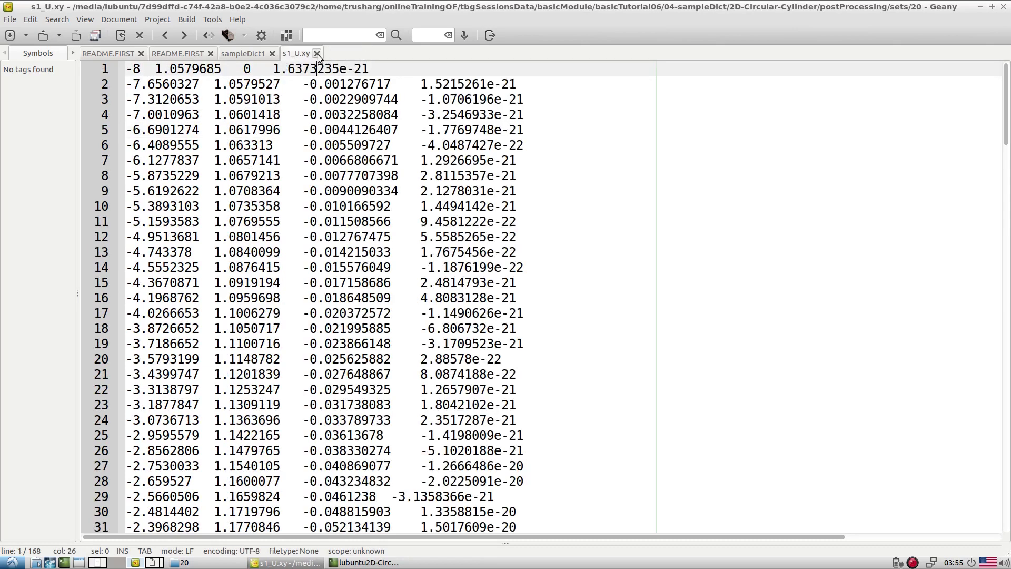
pyautogui.click(317, 54)
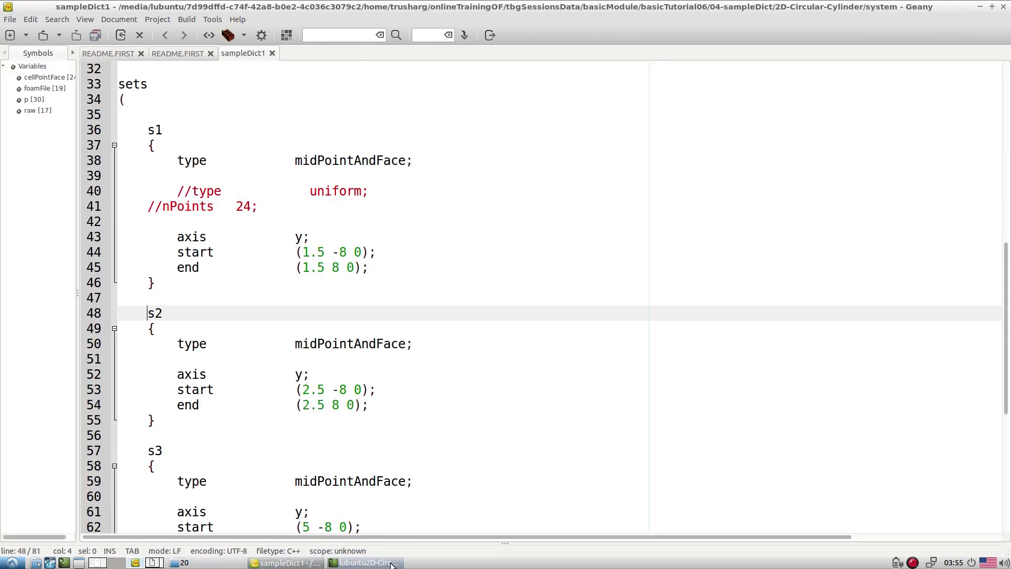
pyautogui.click(44, 34)
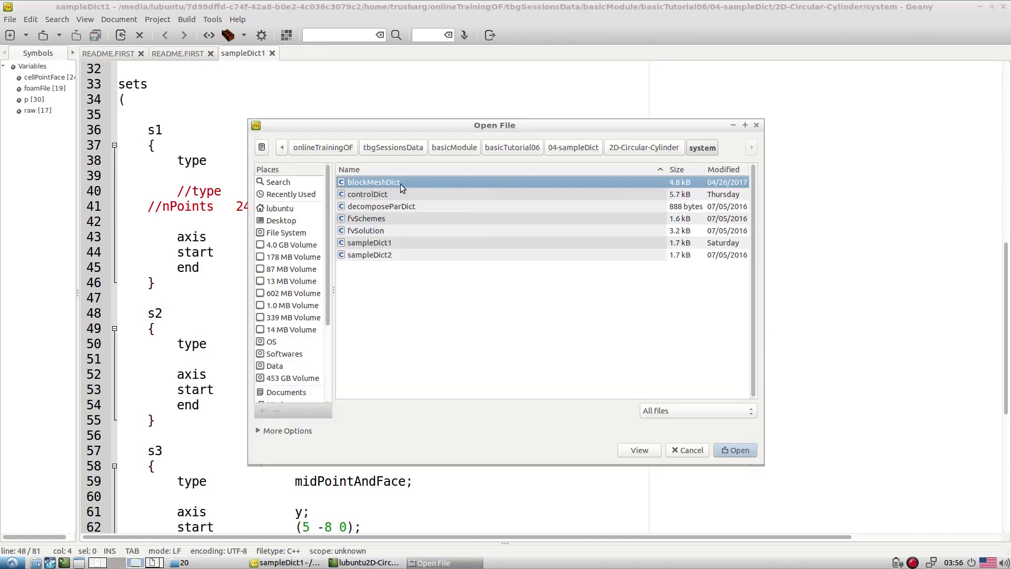
pyautogui.click(662, 152)
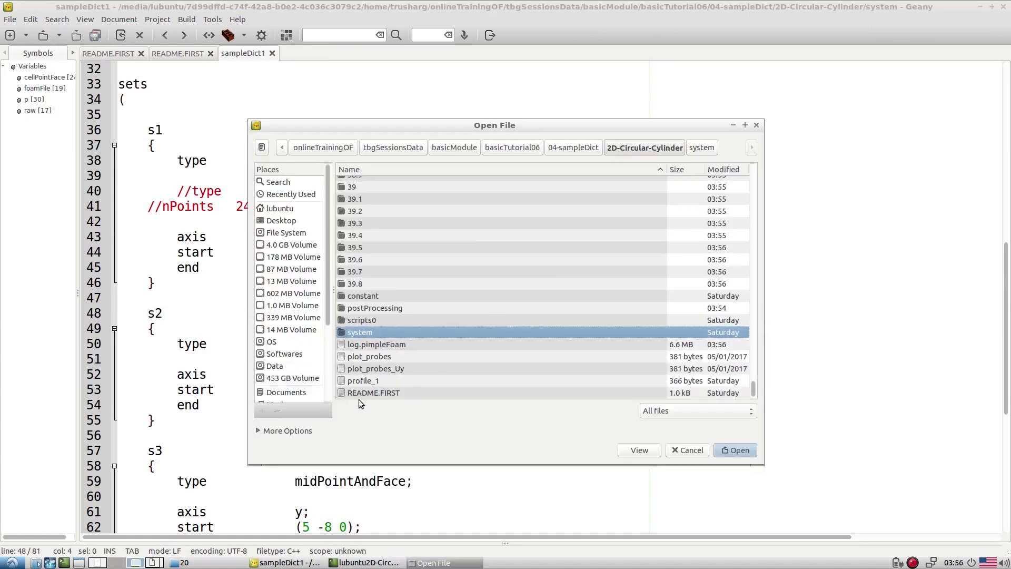
pyautogui.click(364, 381)
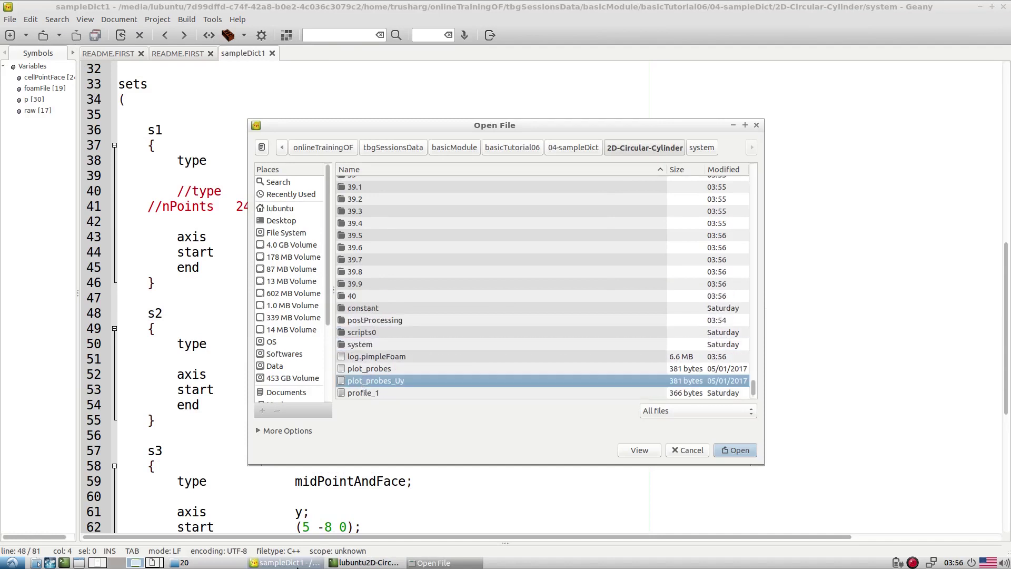
# List the case directory in the terminal and open profile_1 in geany as a background process, dismissing the pending file chooser
pyautogui.click(366, 562)
pyautogui.write('ls')
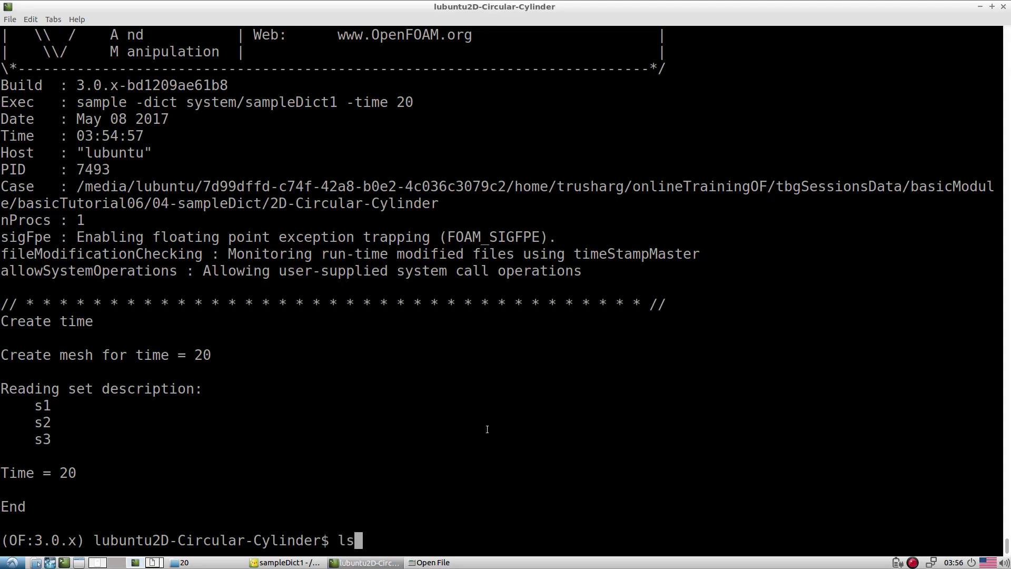
pyautogui.press('Return')
pyautogui.write('cd')
pyautogui.press('BackSpace')
pyautogui.press('BackSpace')
pyautogui.press('BackSpace')
pyautogui.write('geany')
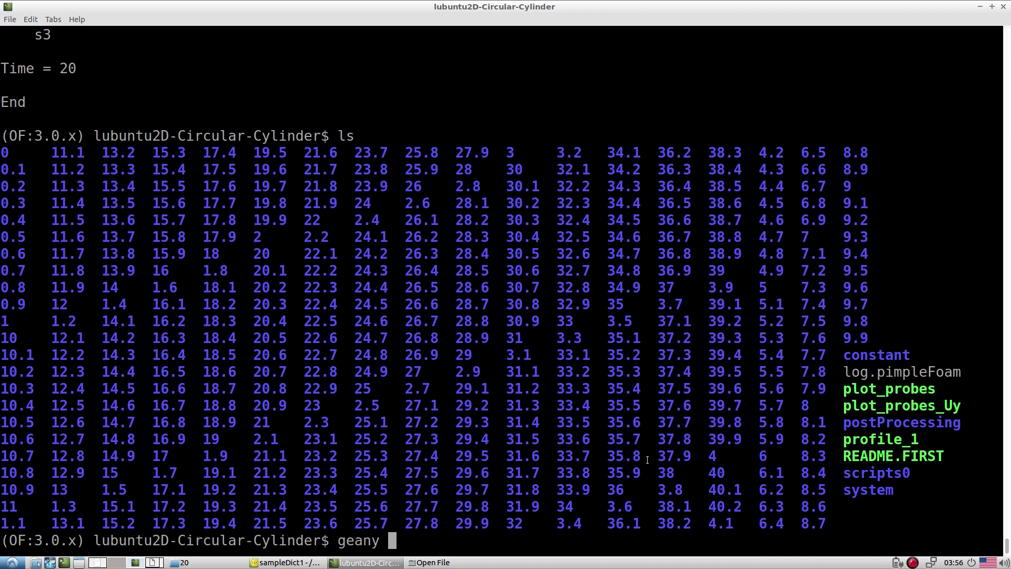
pyautogui.doubleClick(875, 441)
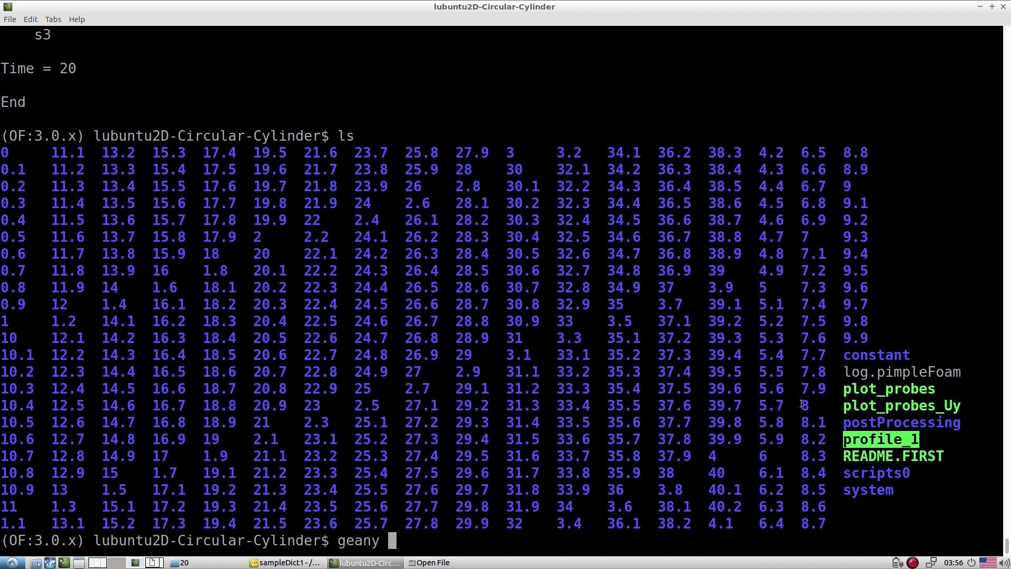
pyautogui.middleClick(779, 388)
pyautogui.press('Return')
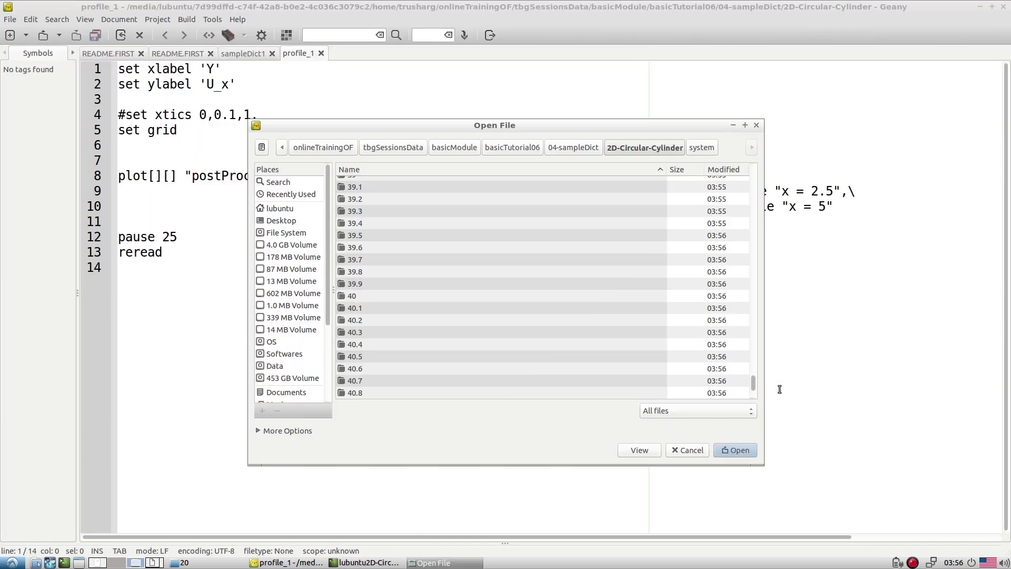
pyautogui.click(691, 450)
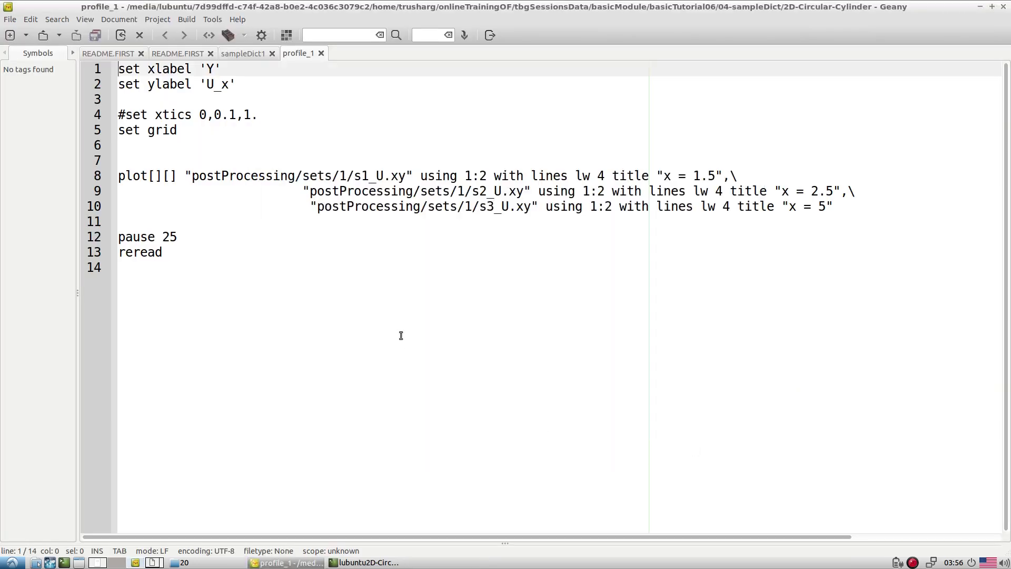
# Compare the plot paths in profile_1 with the path of the time 20 sets folder in the file manager
pyautogui.click(335, 265)
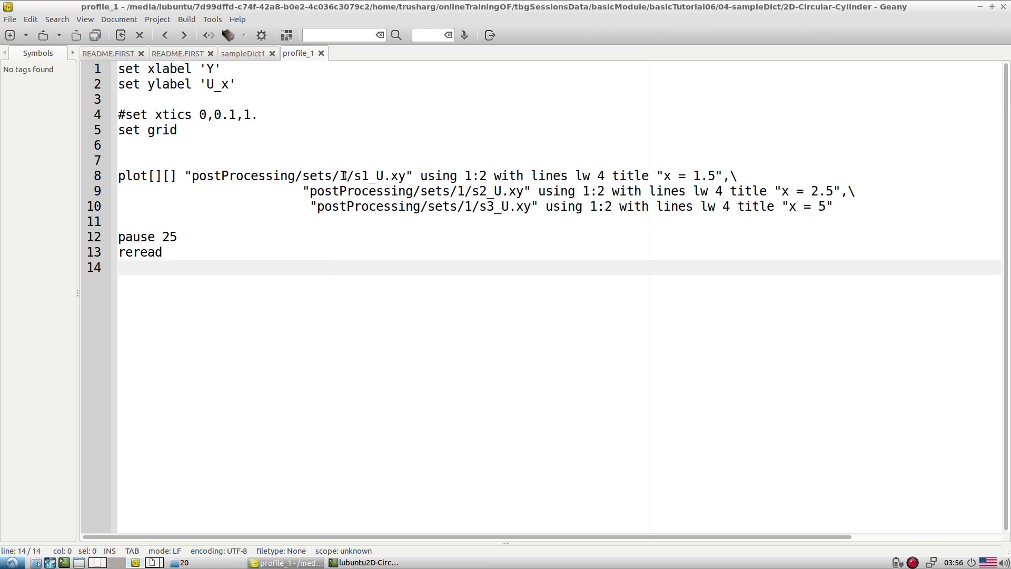
pyautogui.click(211, 562)
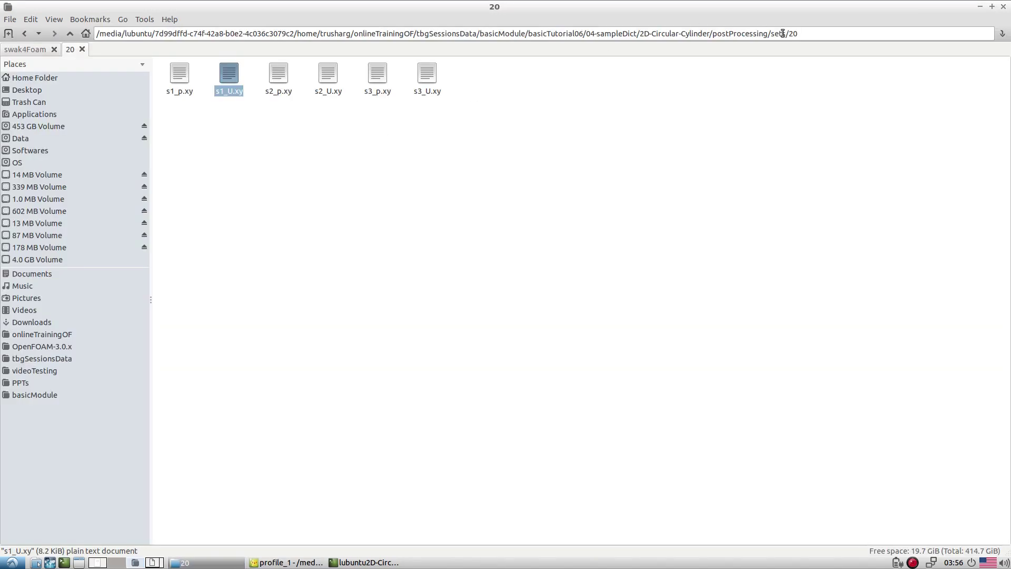
pyautogui.click(383, 562)
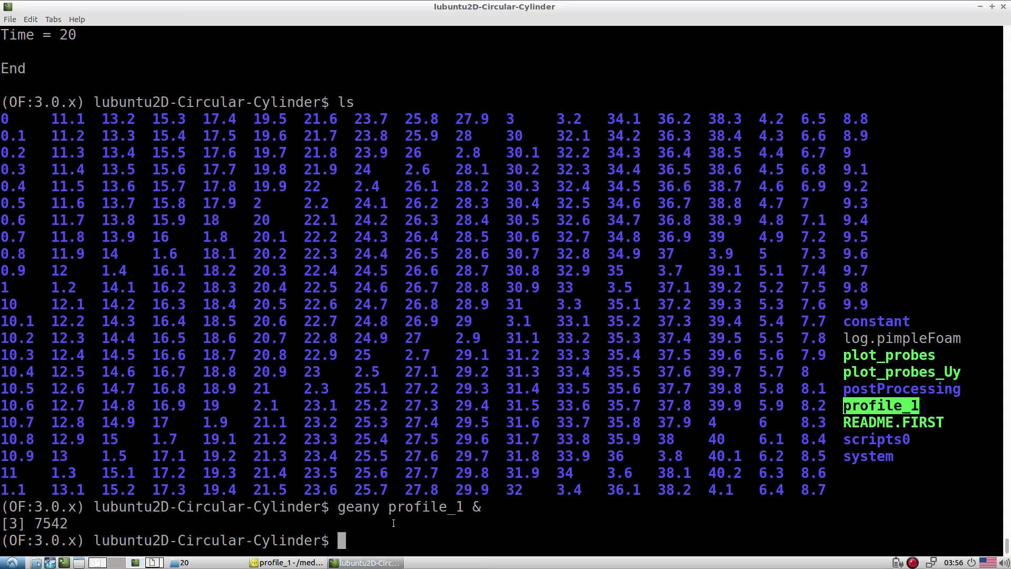
pyautogui.click(283, 563)
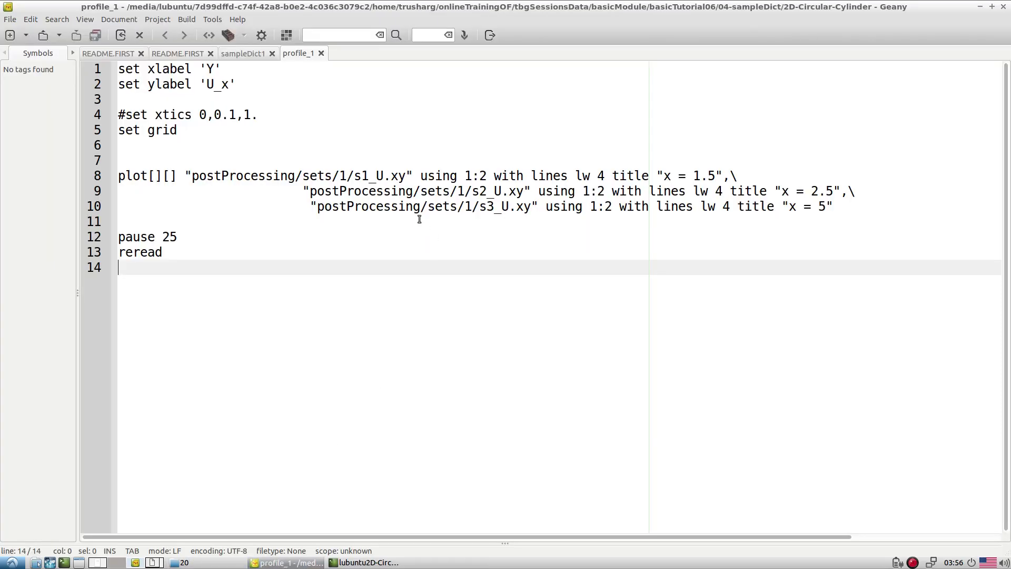
# Change the time folder to 20 in the s1_U.xy, s2_U.xy and s3_U.xy plot paths of profile_1 and save the file
pyautogui.doubleClick(343, 176)
pyautogui.write('120')
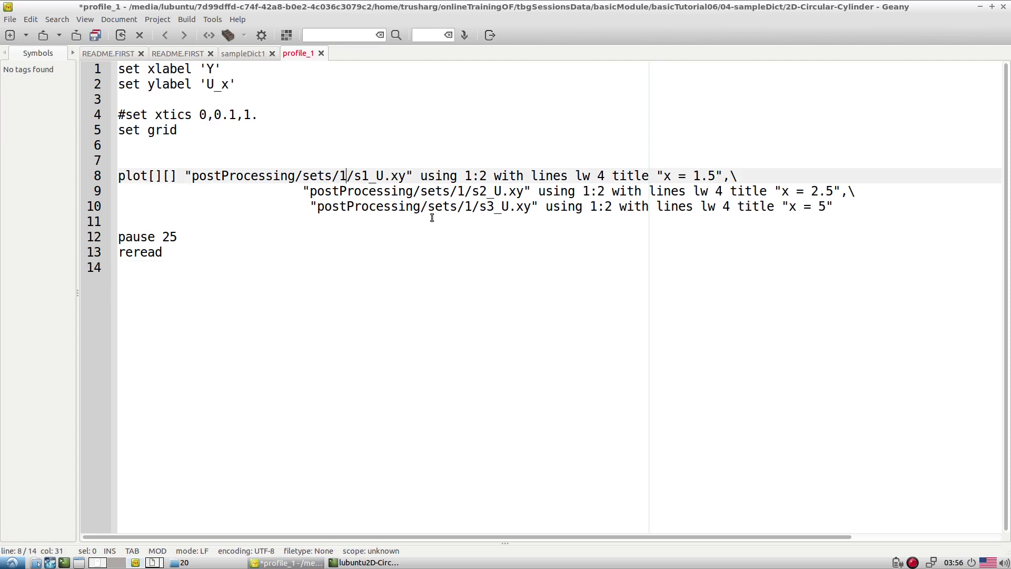
pyautogui.press('BackSpace')
pyautogui.press('BackSpace')
pyautogui.press('BackSpace')
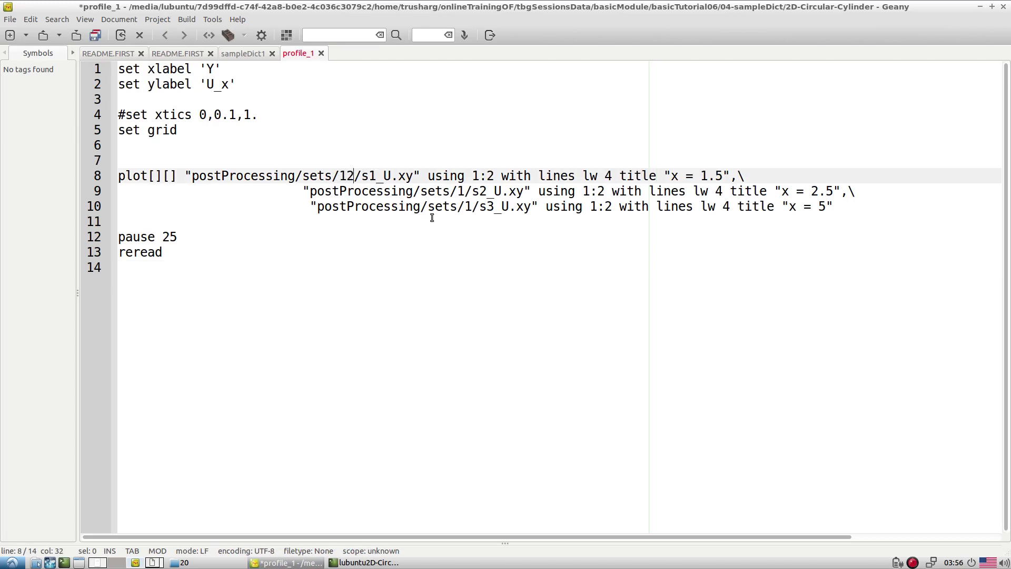
pyautogui.write('20')
pyautogui.doubleClick(462, 191)
pyautogui.write('2')
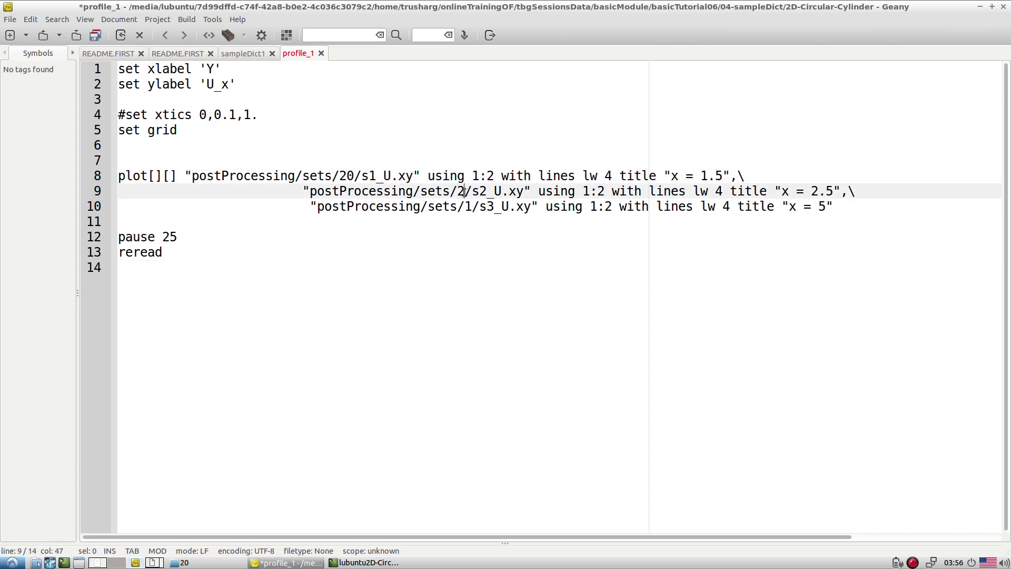
pyautogui.write('0')
pyautogui.doubleClick(468, 207)
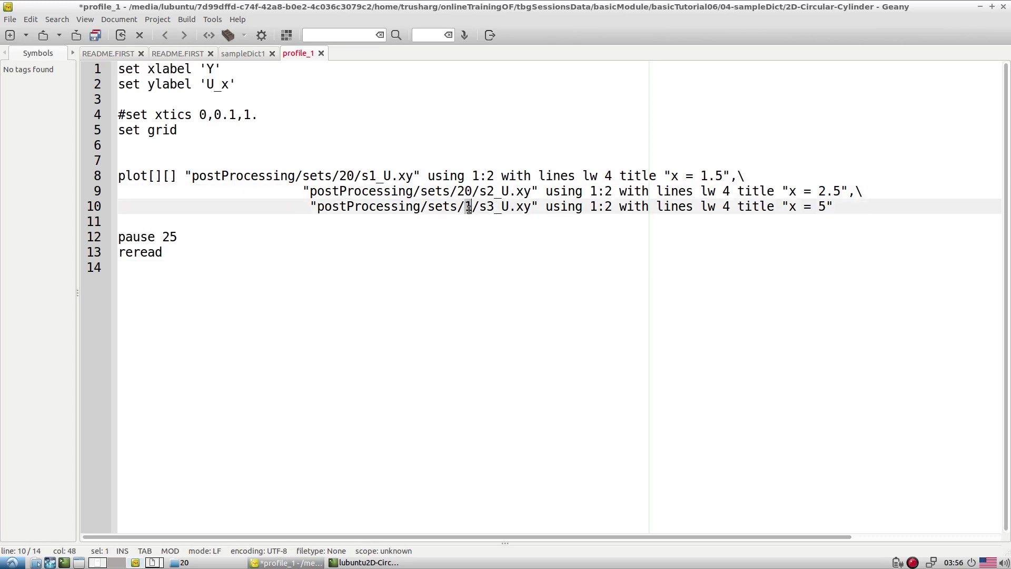
pyautogui.write('20')
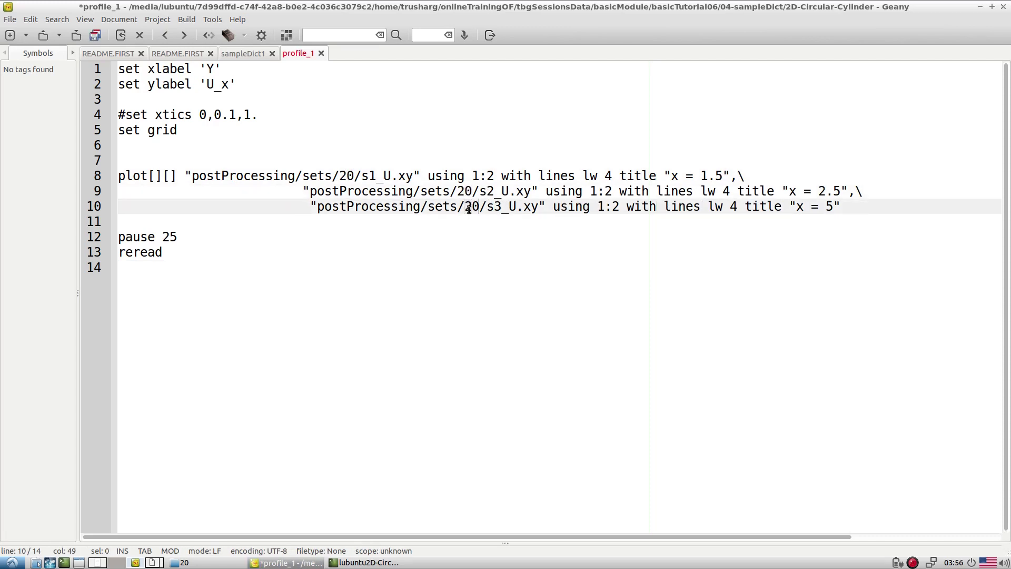
pyautogui.click(75, 34)
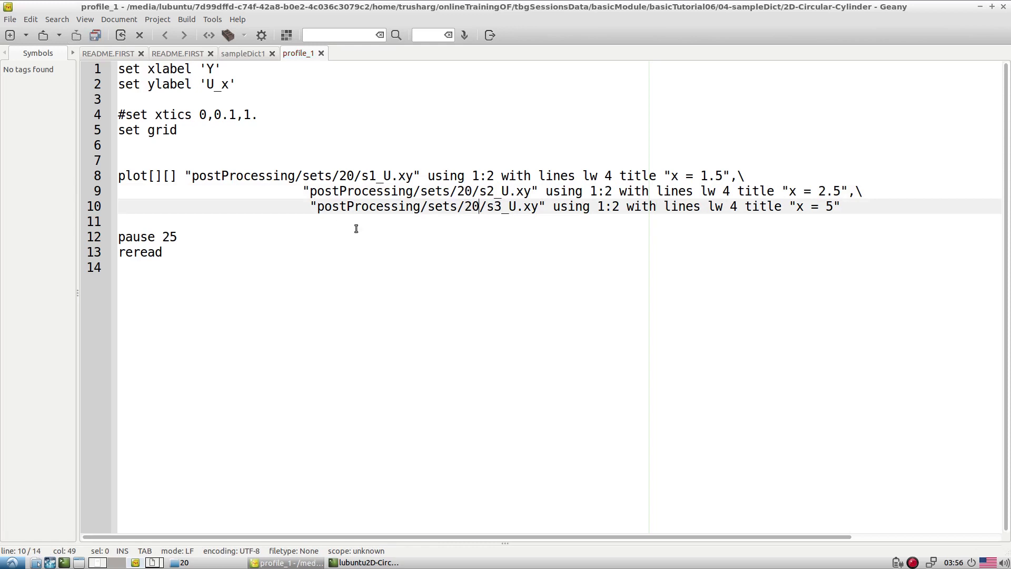
# Run gnuplot profile_1 in the terminal, and reposition and enlarge the resulting plot window
pyautogui.click(363, 563)
pyautogui.write('gne')
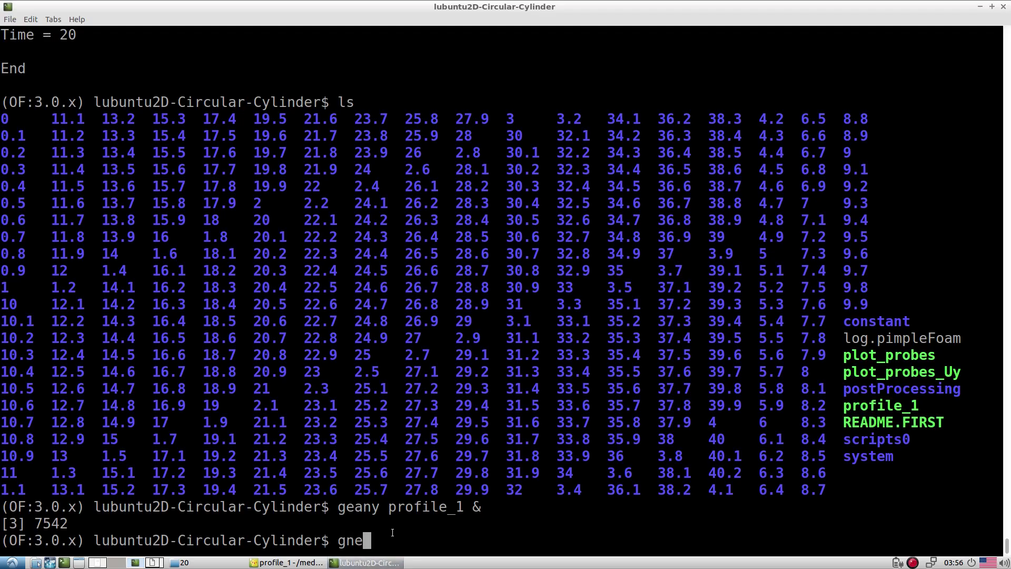
pyautogui.press('BackSpace')
pyautogui.press('BackSpace')
pyautogui.write('nuplot pr')
pyautogui.press('Tab')
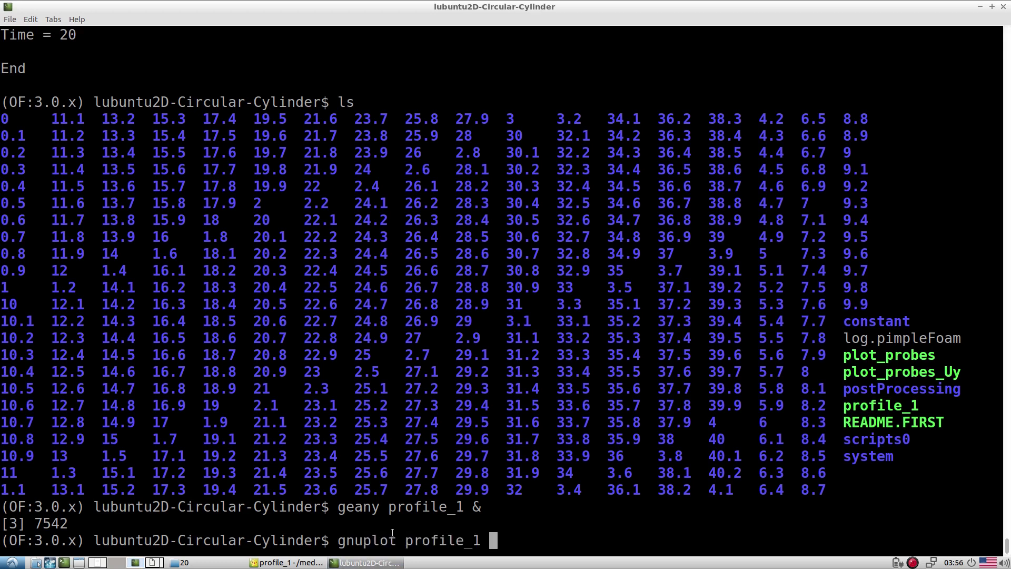
pyautogui.press('Return')
pyautogui.moveTo(239, 7); pyautogui.dragTo(645, 167)
pyautogui.moveTo(742, 416); pyautogui.dragTo(812, 494)
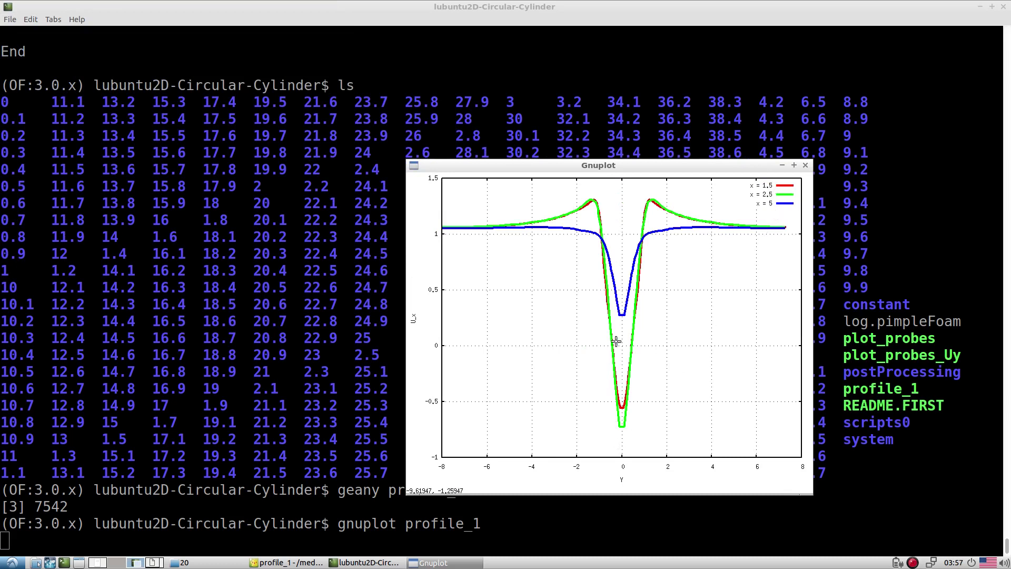
# Stop the running gnuplot script in the terminal and launch paraFoam for the case
pyautogui.click(369, 563)
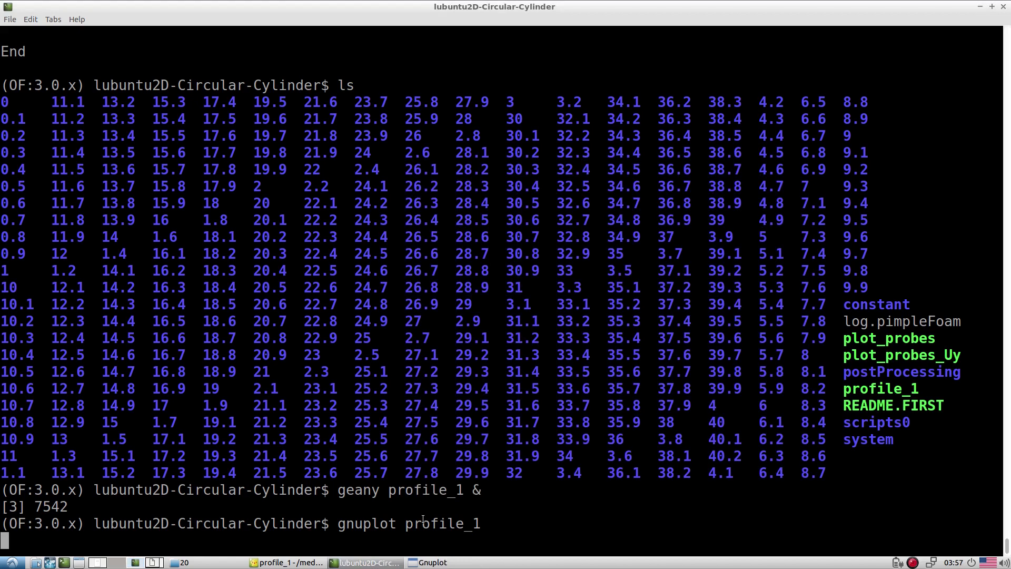
pyautogui.hotkey('ctrl', 'c')
pyautogui.write('paraFoam')
pyautogui.press('Return')
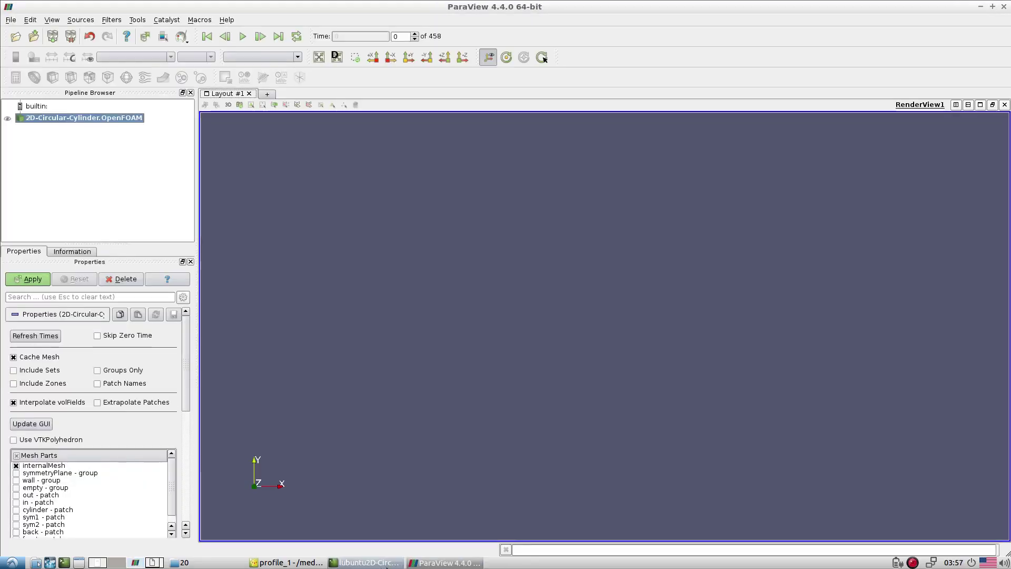
pyautogui.click(480, 563)
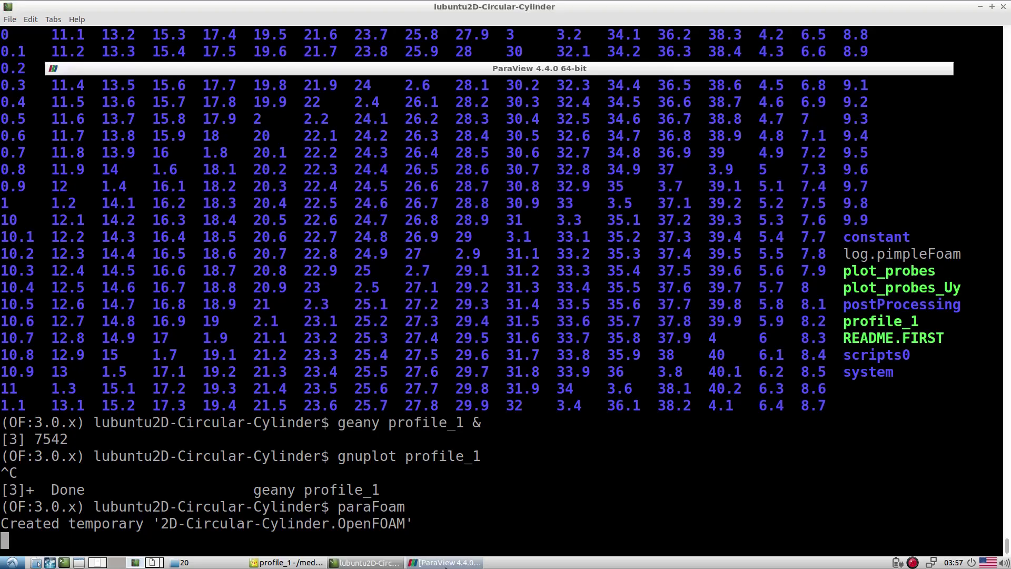
pyautogui.click(481, 564)
# Load the internalMesh of 2D-Circular-Cylinder in ParaView and show the axes grid around the domain
pyautogui.click(29, 279)
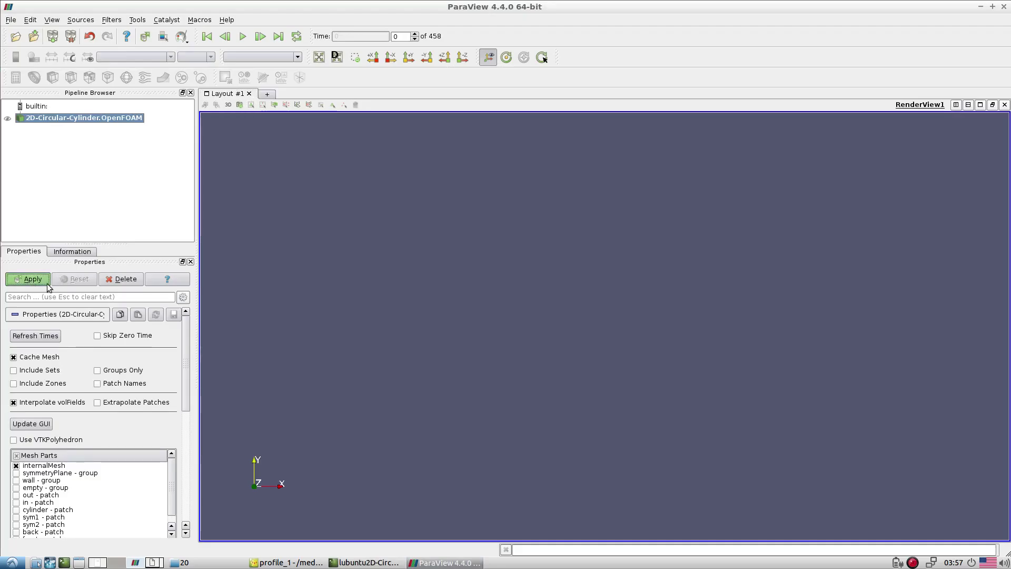
pyautogui.scroll(5, 618, 403)
pyautogui.moveTo(440, 352); pyautogui.dragTo(504, 334)
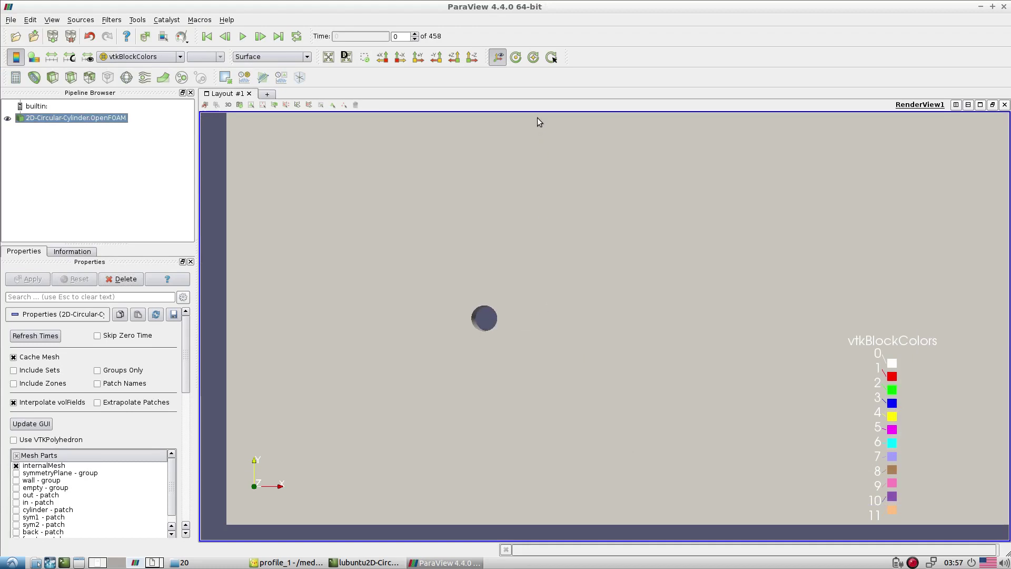
pyautogui.scroll(-4, 583, 373)
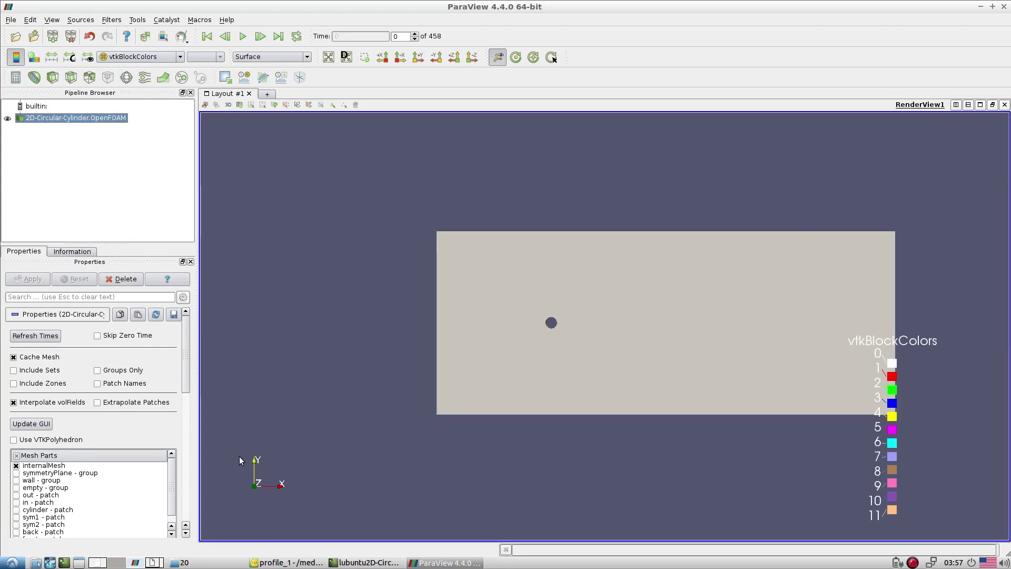
pyautogui.moveTo(188, 383); pyautogui.dragTo(187, 481)
pyautogui.click(9, 490)
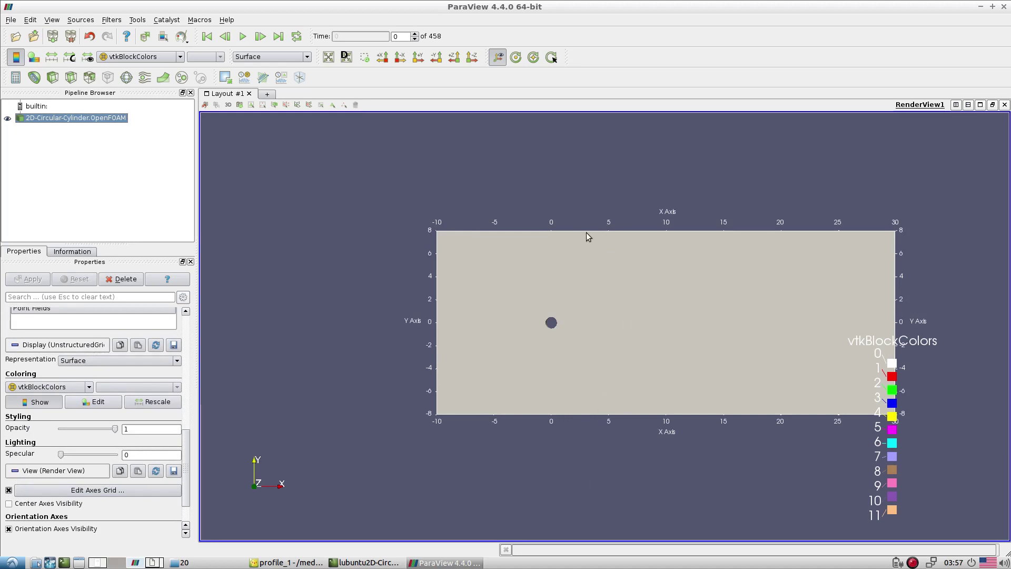
# Stop paraFoam in the terminal and run sample -dict system/sampleDict1 -latestTime
pyautogui.click(330, 562)
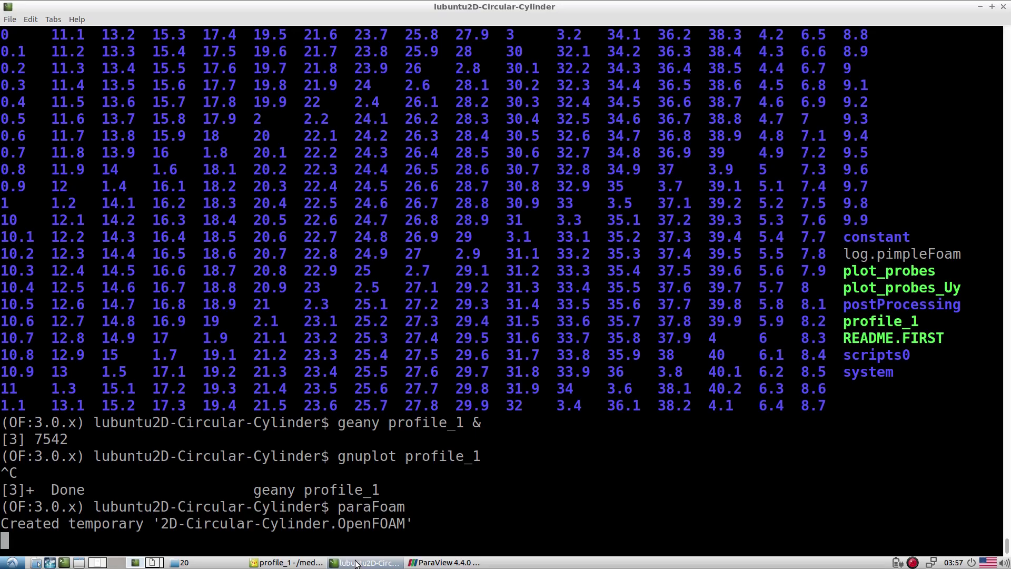
pyautogui.hotkey('ctrl', 'c')
pyautogui.press('Up')
pyautogui.press('Up')
pyautogui.press('Up')
pyautogui.press('Up')
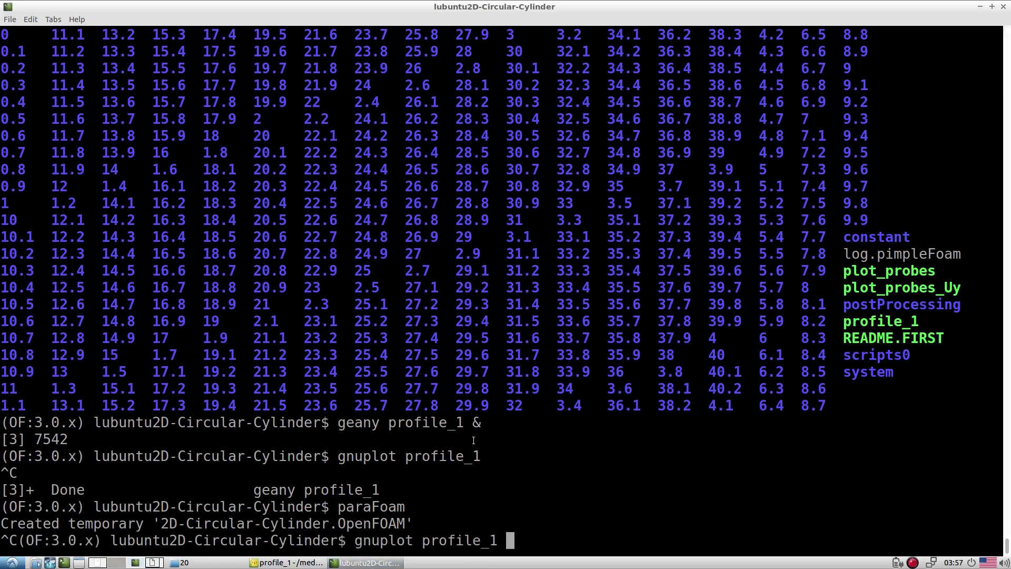
pyautogui.press('BackSpace')
pyautogui.press('BackSpace')
pyautogui.press('BackSpace')
pyautogui.press('BackSpace')
pyautogui.press('BackSpace')
pyautogui.press('BackSpace')
pyautogui.press('BackSpace')
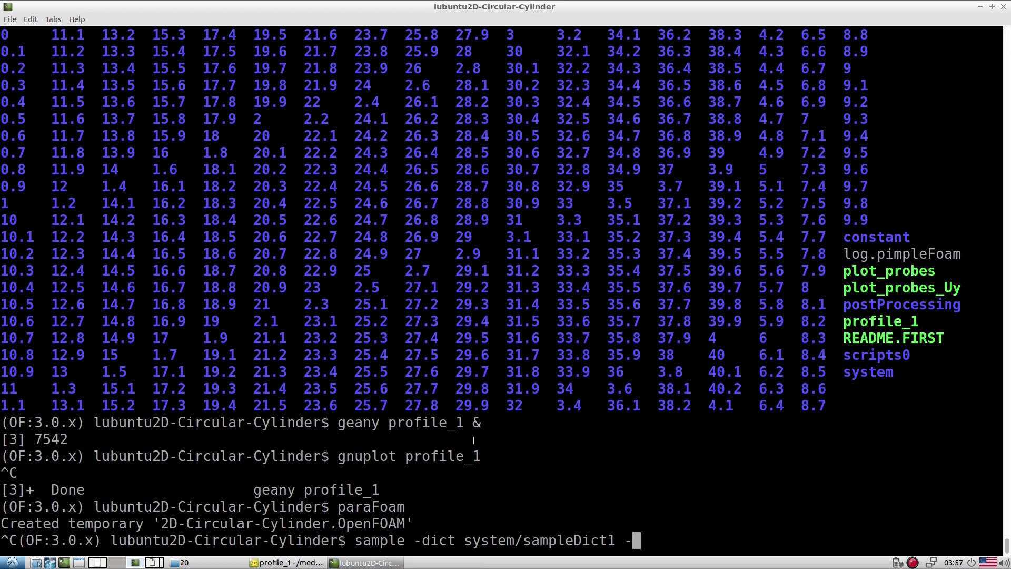
pyautogui.write('latestTime')
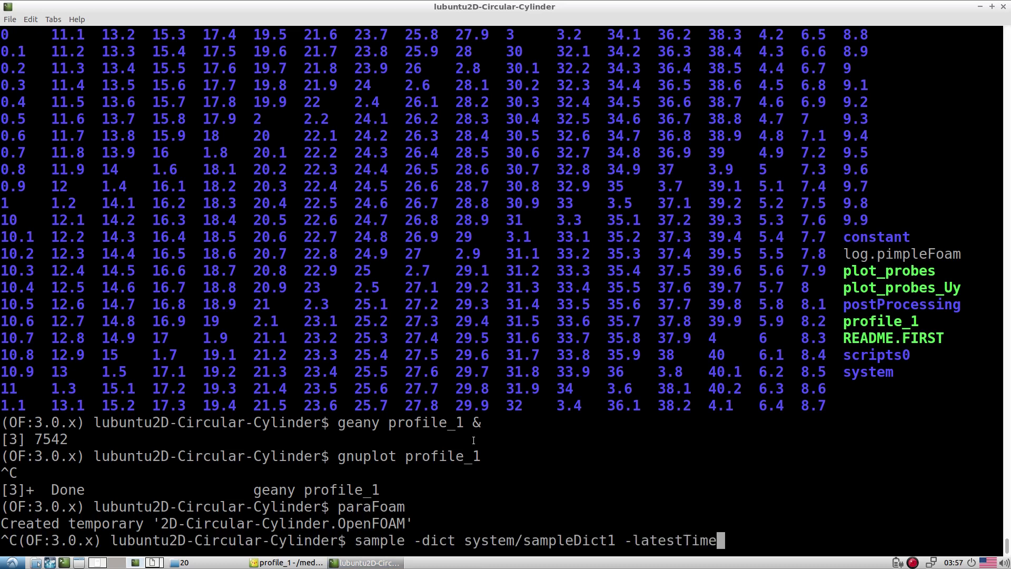
pyautogui.press('Return')
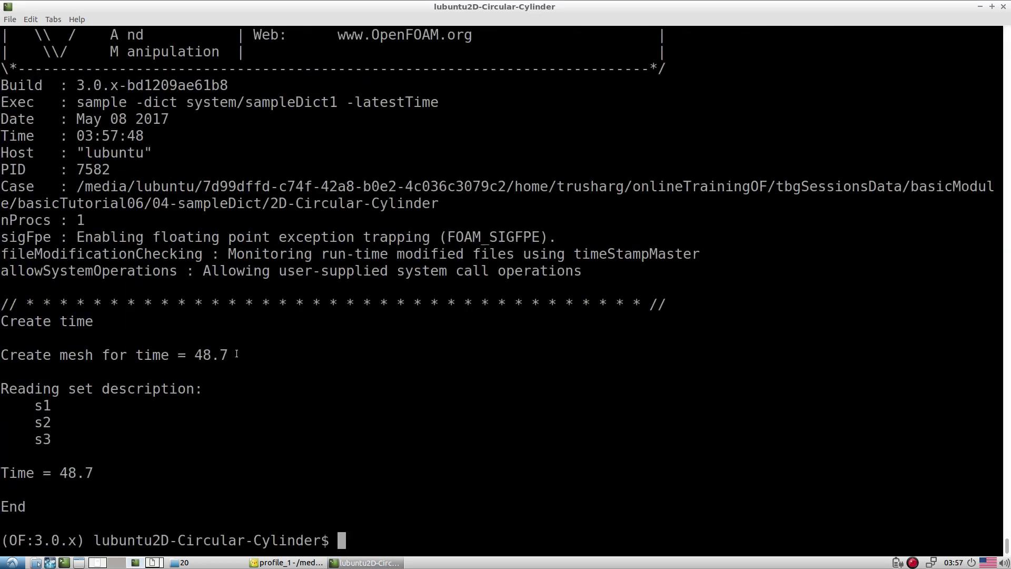
# Set the time folder to 48.7 in the s1_U.xy, s2_U.xy and s3_U.xy plot paths of profile_1 and save the file
pyautogui.moveTo(227, 354); pyautogui.dragTo(197, 358)
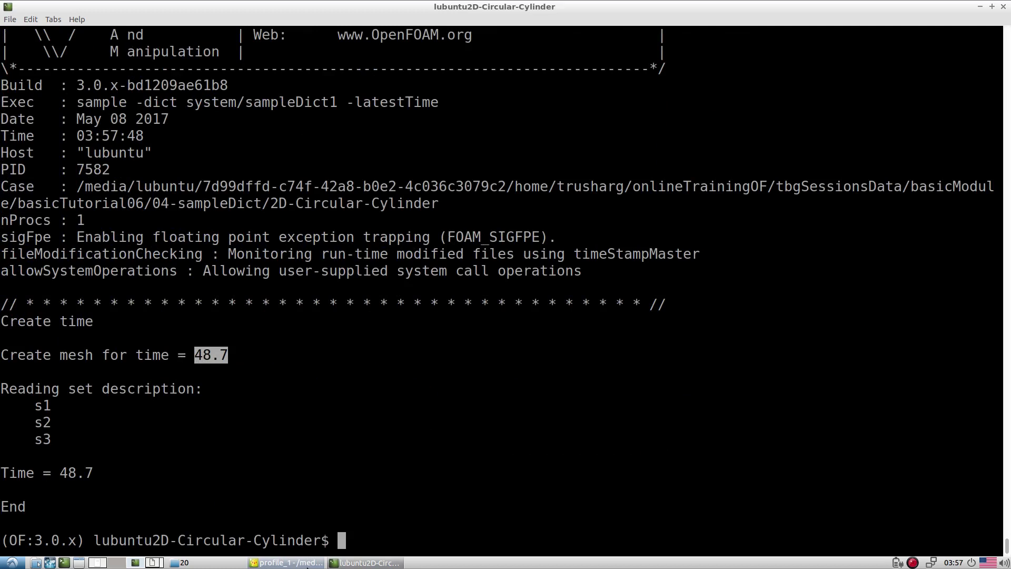
pyautogui.click(323, 563)
pyautogui.moveTo(339, 175); pyautogui.dragTo(355, 175)
pyautogui.write('48.5')
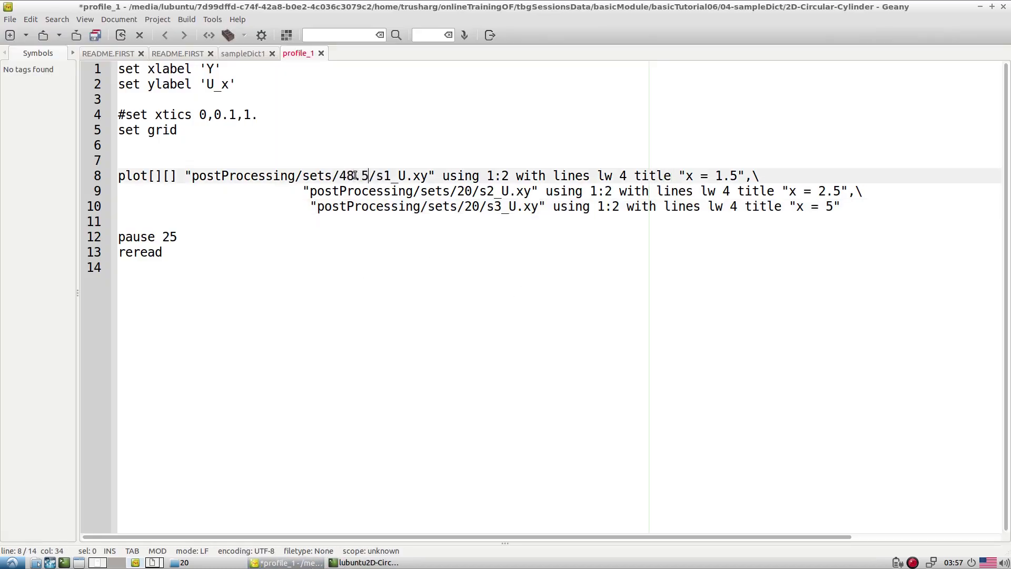
pyautogui.hotkey('alt', 'Tab')
pyautogui.hotkey('alt', 'Tab')
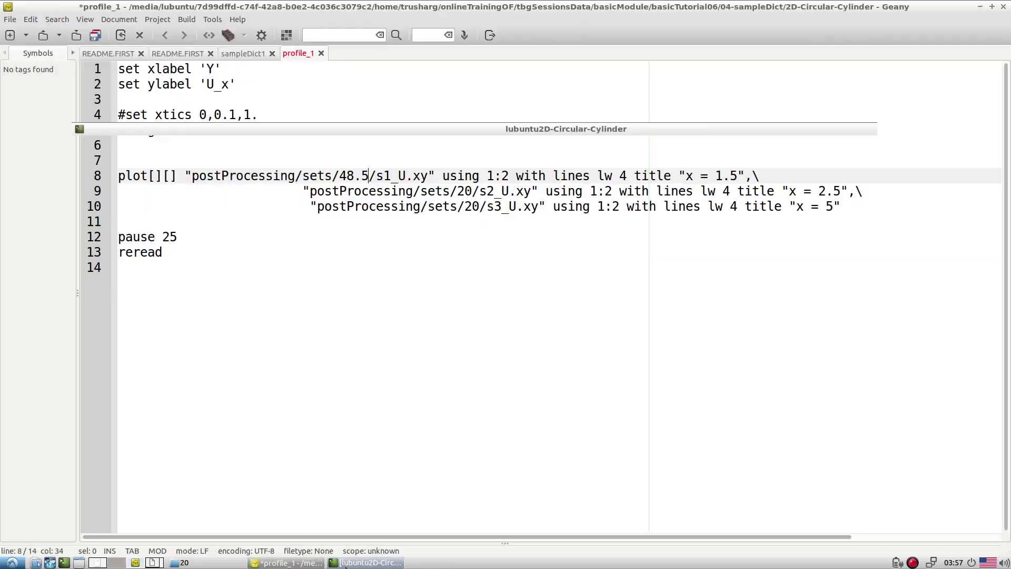
pyautogui.press('BackSpace')
pyautogui.write('7')
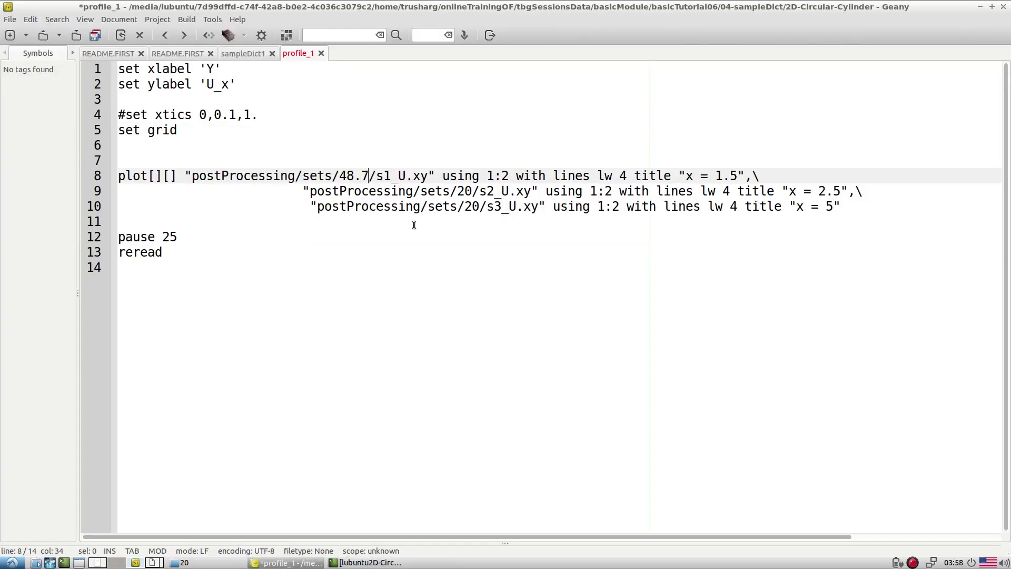
pyautogui.moveTo(457, 191); pyautogui.dragTo(473, 187)
pyautogui.write('48.7')
pyautogui.click(465, 206)
pyautogui.moveTo(465, 206); pyautogui.dragTo(479, 206)
pyautogui.write('48.7')
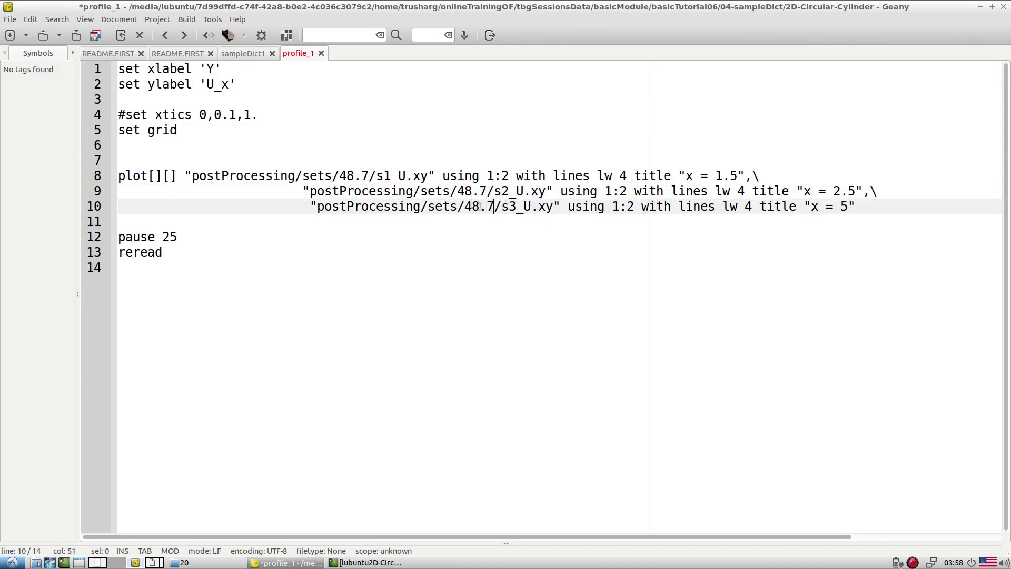
pyautogui.hotkey('ctrl', 's')
# Plot the latest-time velocity profiles with gnuplot profile_1 in the terminal, and stop the script after viewing the plot
pyautogui.click(366, 562)
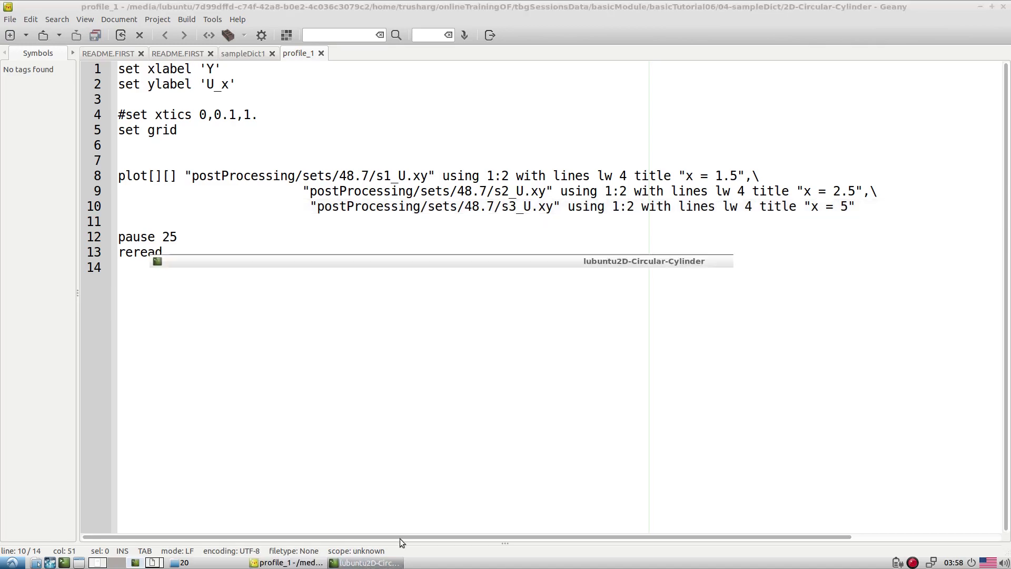
pyautogui.write('gnuplot ')
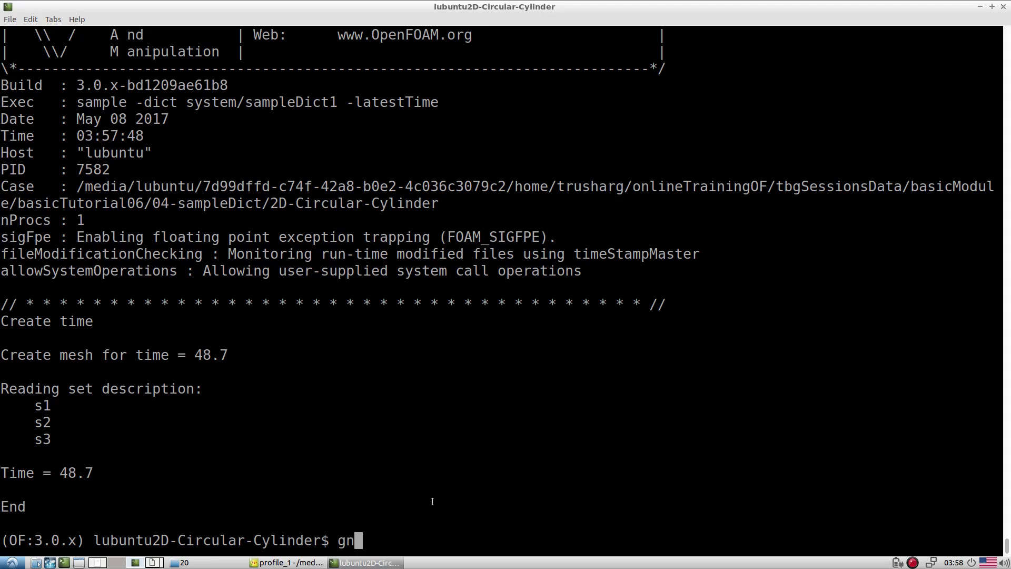
pyautogui.write('p')
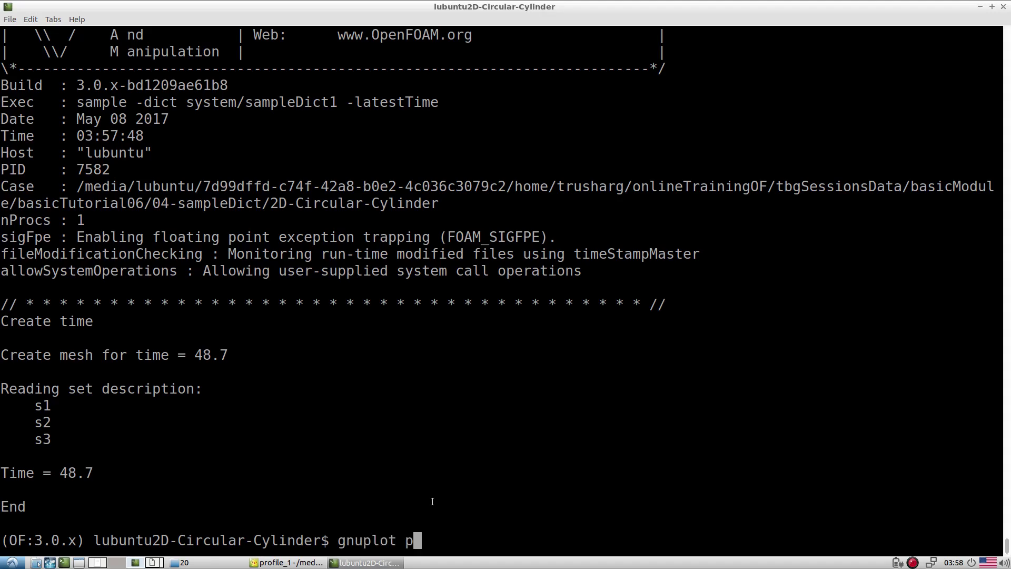
pyautogui.press('Tab')
pyautogui.press('Return')
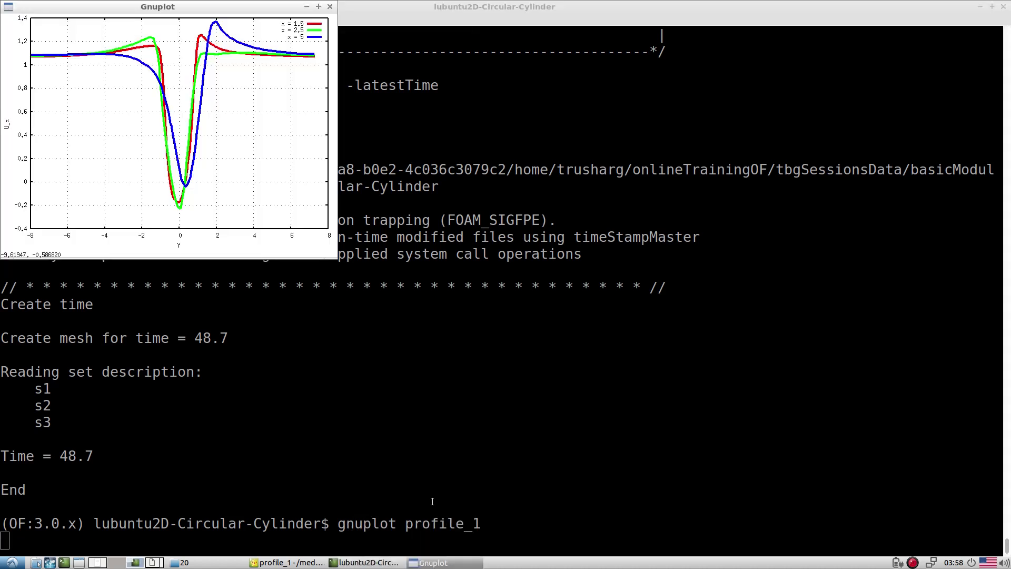
pyautogui.moveTo(213, 7); pyautogui.dragTo(668, 192)
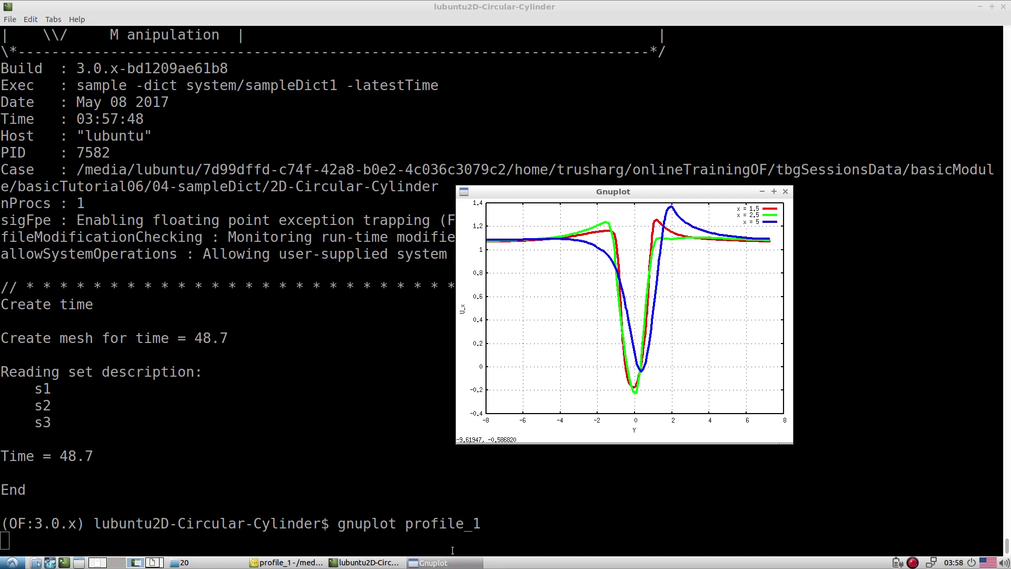
pyautogui.press('q')
pyautogui.hotkey('ctrl', 'c')
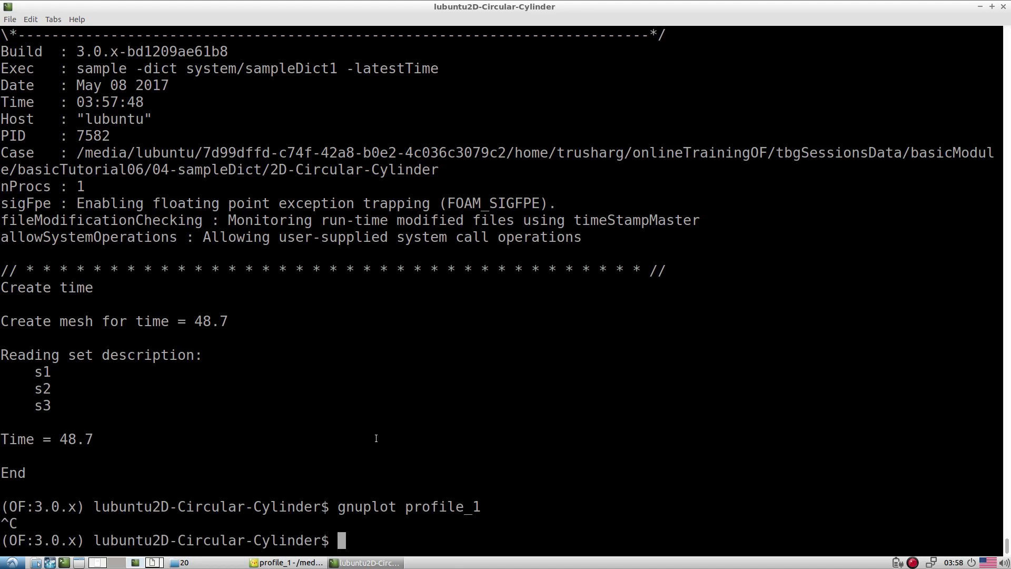
# Review sampleDict1 in Geany, examining the fields, the interpolation scheme, and the axis, start and end points of the sampling lines
pyautogui.hotkey('alt', 'Tab')
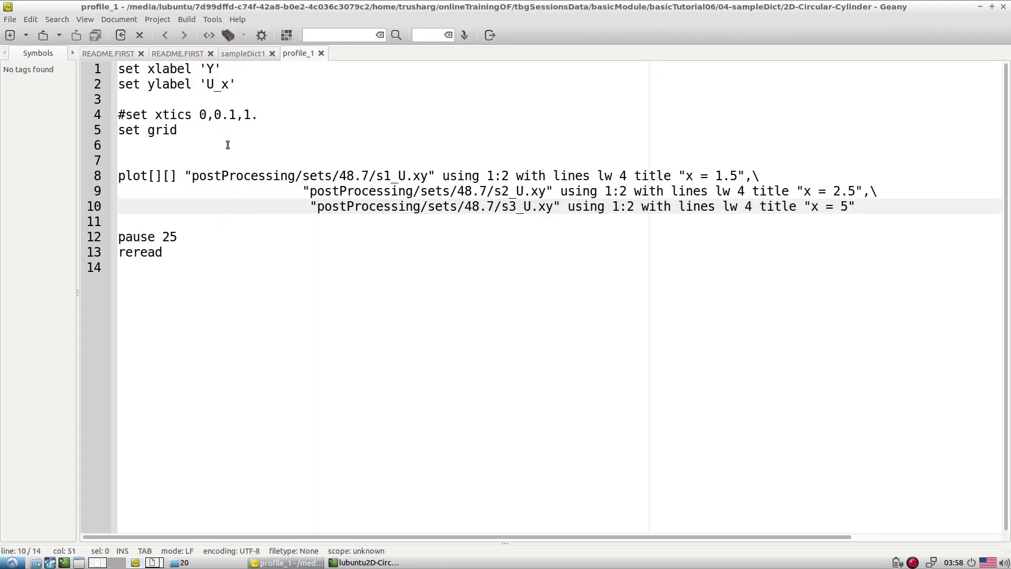
pyautogui.click(222, 55)
pyautogui.scroll(2, 351, 241)
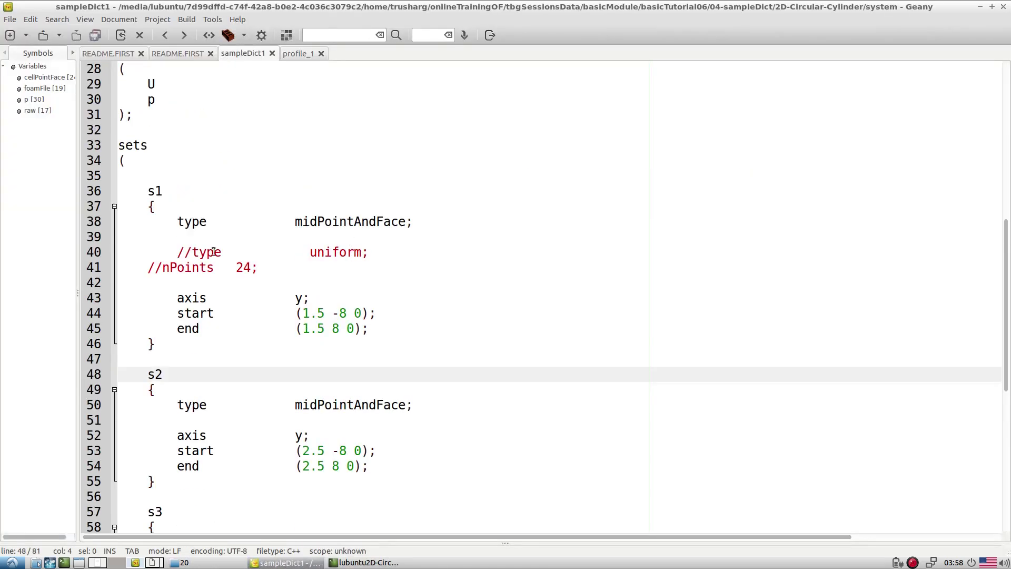
pyautogui.scroll(-2, 221, 305)
pyautogui.moveTo(178, 238); pyautogui.dragTo(326, 242)
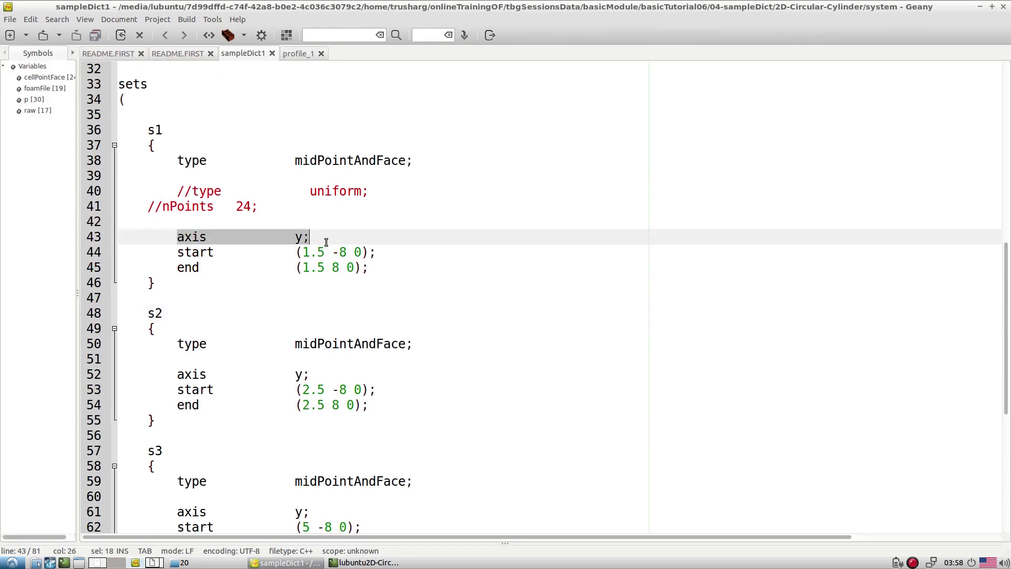
pyautogui.moveTo(177, 253); pyautogui.dragTo(376, 264)
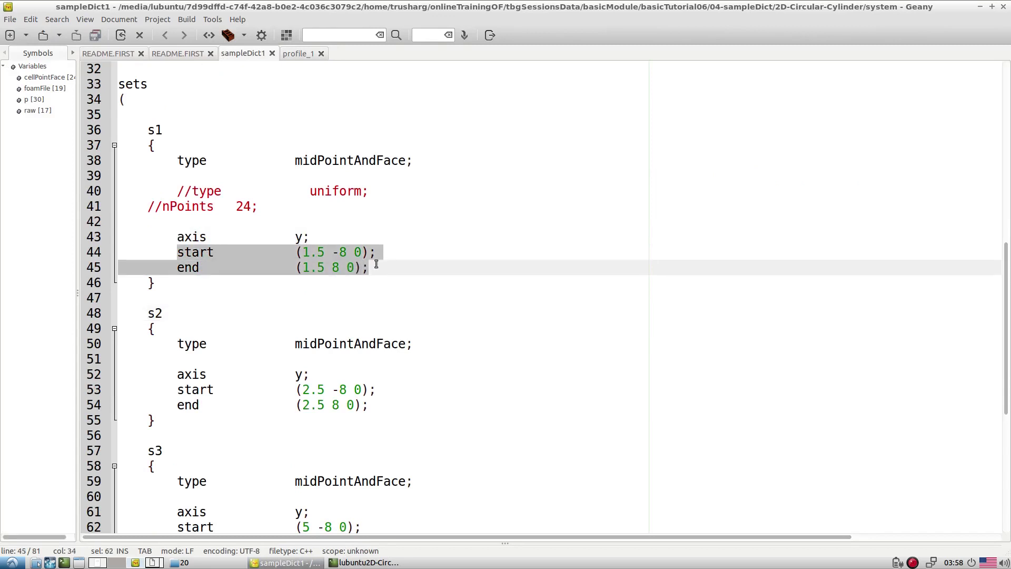
pyautogui.scroll(5, 390, 266)
pyautogui.moveTo(179, 283); pyautogui.dragTo(66, 227)
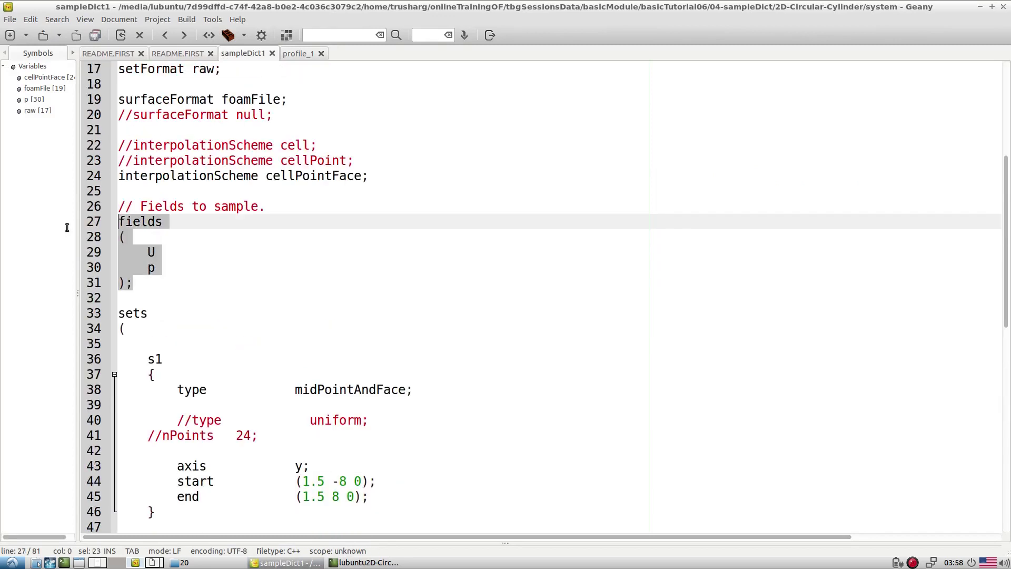
pyautogui.tripleClick(300, 177)
pyautogui.scroll(3, 347, 264)
pyautogui.scroll(-15, 347, 264)
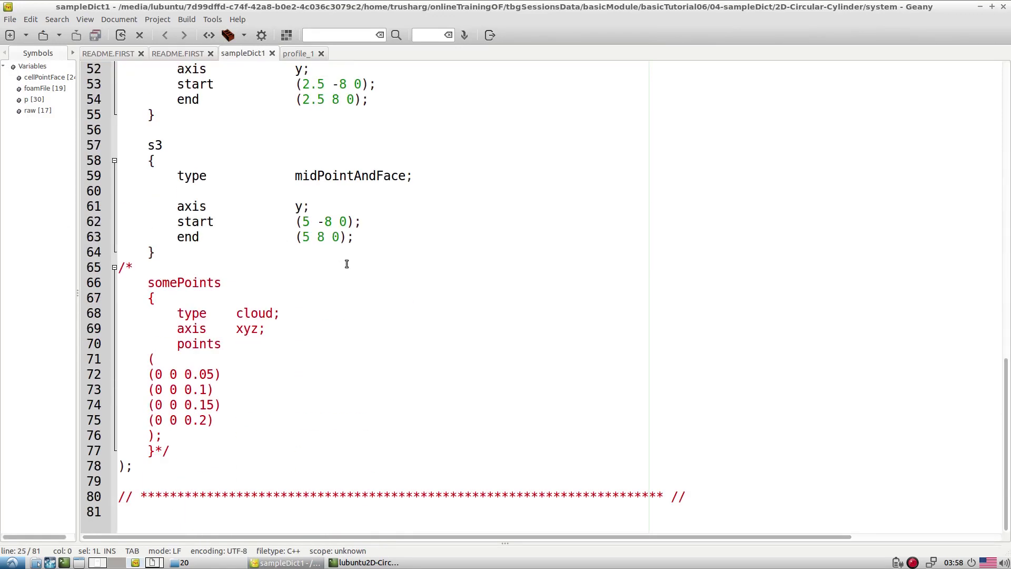
pyautogui.scroll(1, 347, 264)
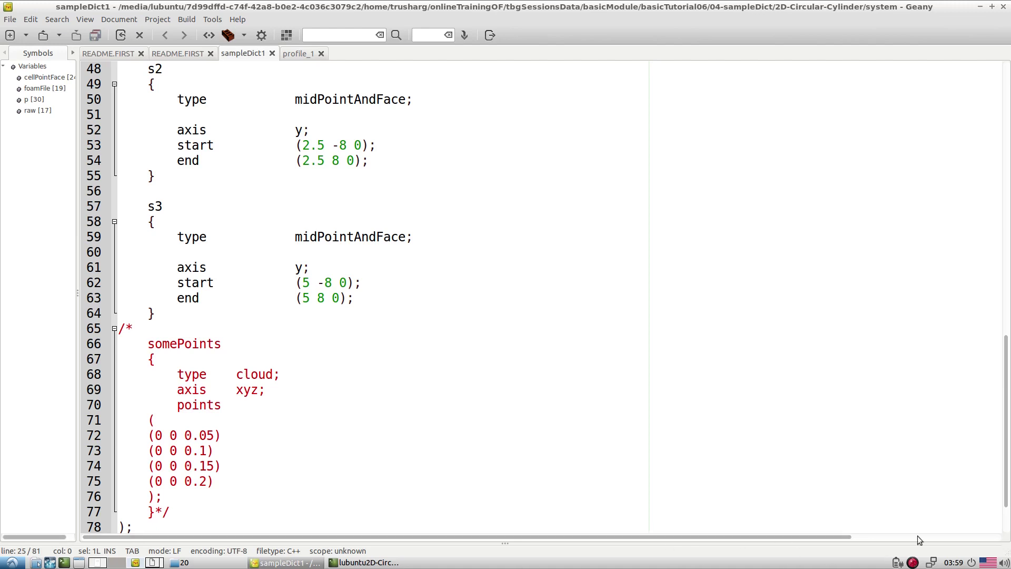
# Switch to the file manager and go up from the postProcessing/sets/20 folder to the 04-sampleDict folder
pyautogui.click(182, 562)
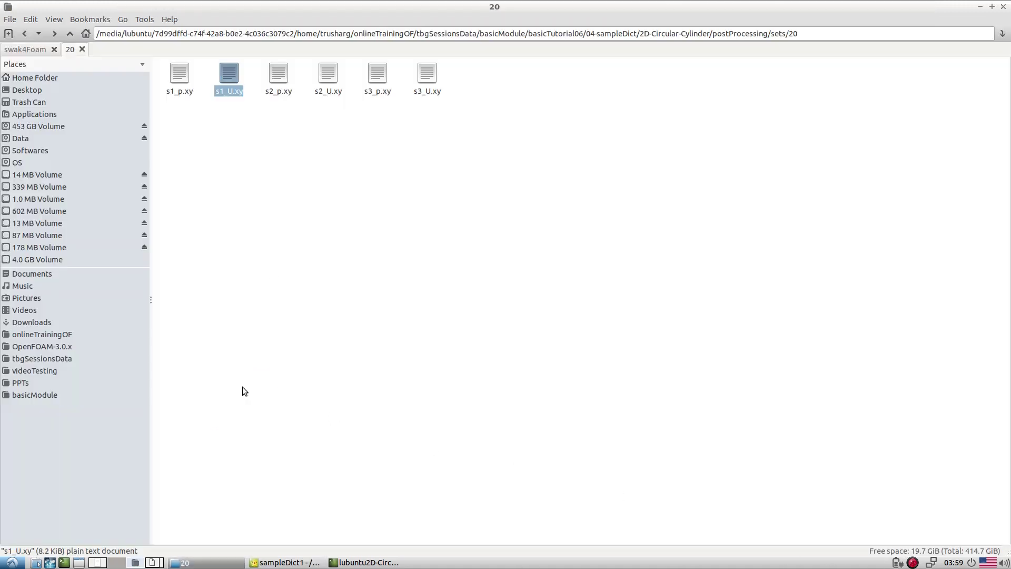
pyautogui.click(70, 33)
pyautogui.click(70, 34)
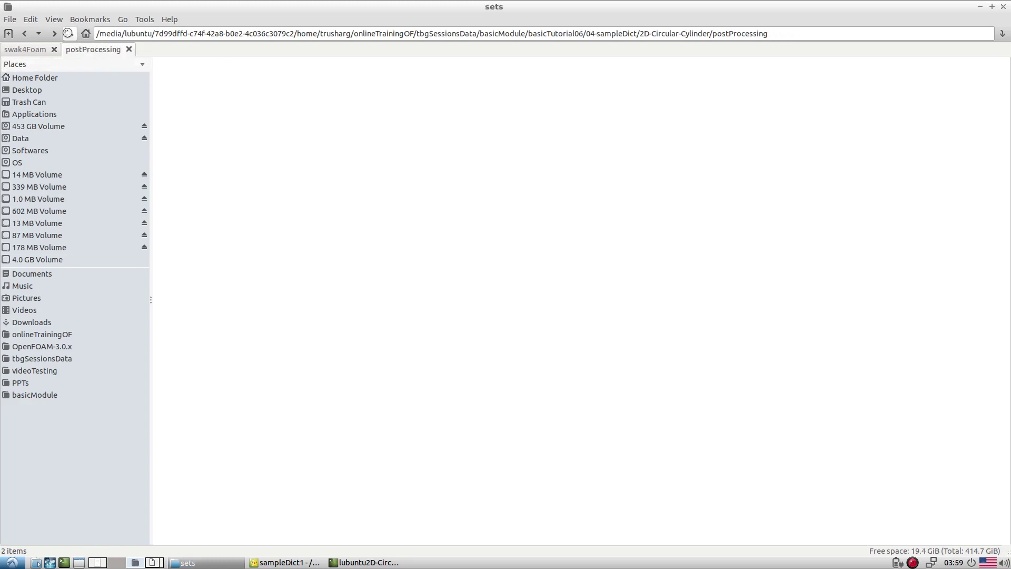
pyautogui.click(69, 33)
pyautogui.click(70, 34)
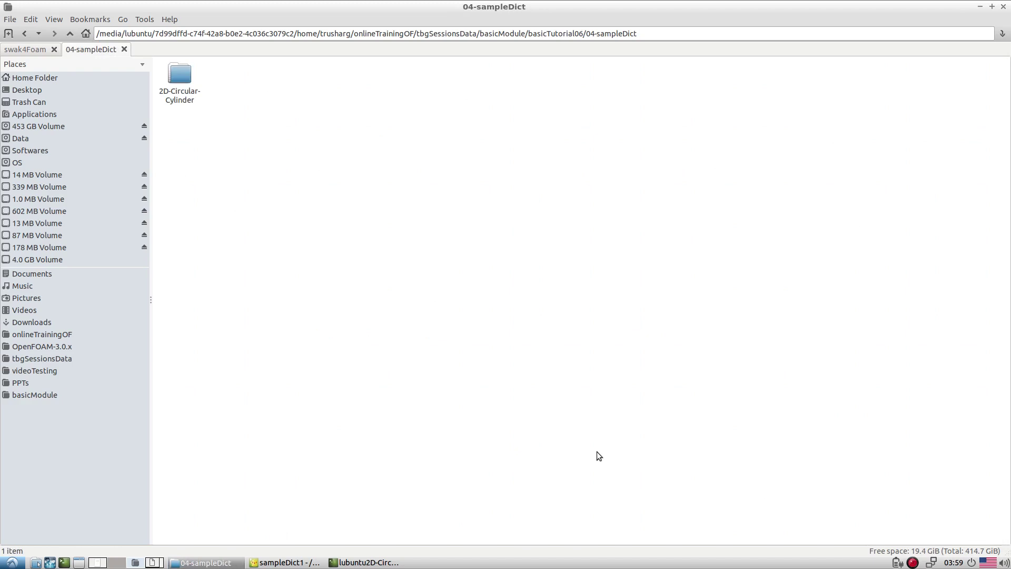
pyautogui.rightClick(914, 561)
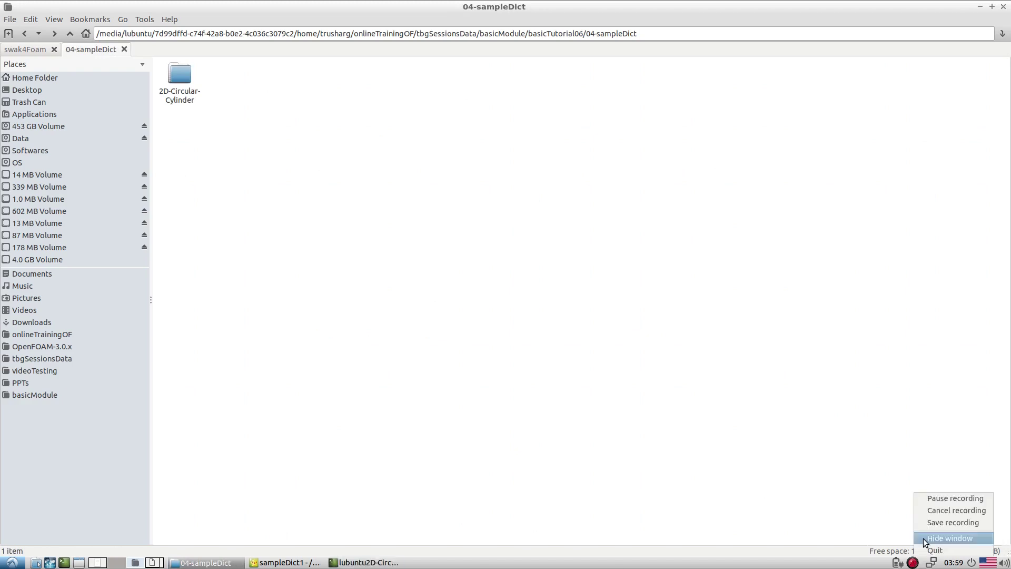